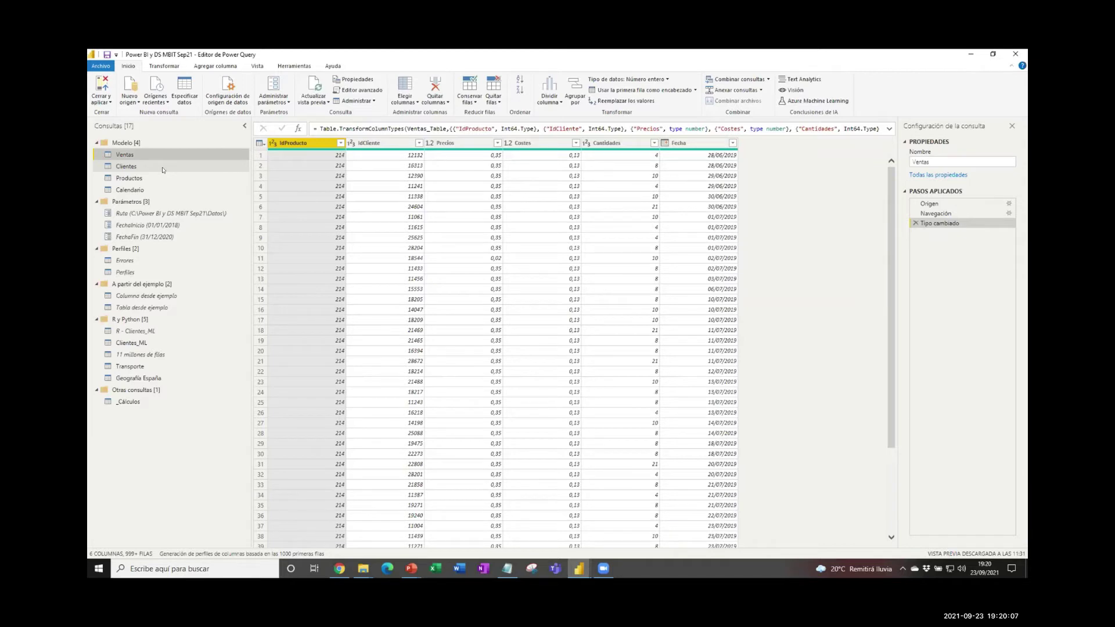
# Step: Enlarge the editor's display and view the data previews of the Errores and Perfiles queries
pyautogui.hotkey('ctrl', 'shift', '+')
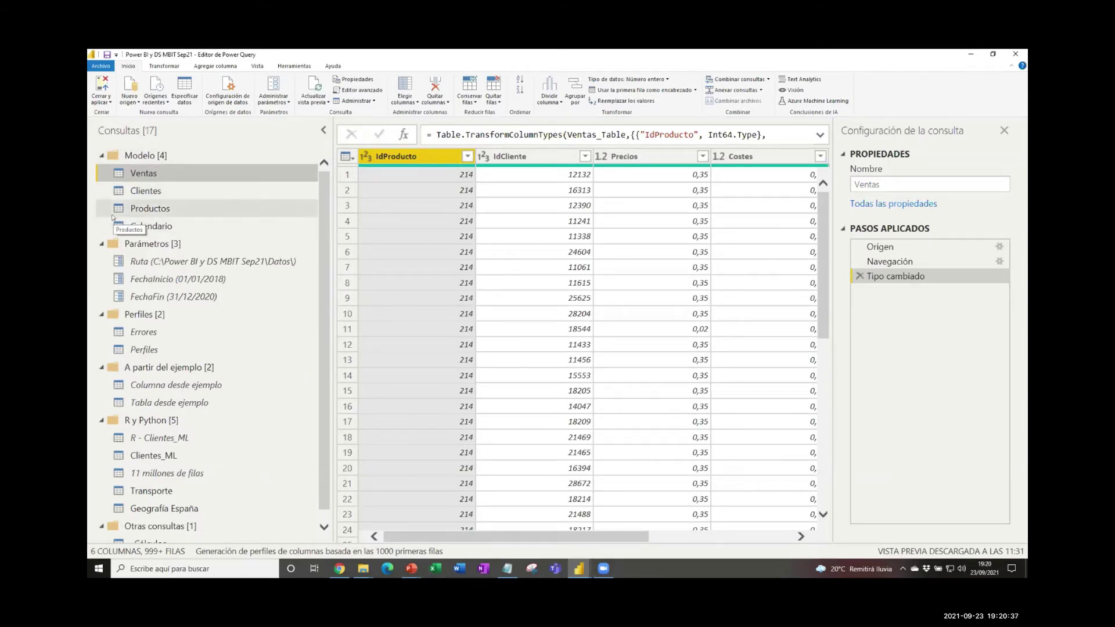
pyautogui.click(160, 330)
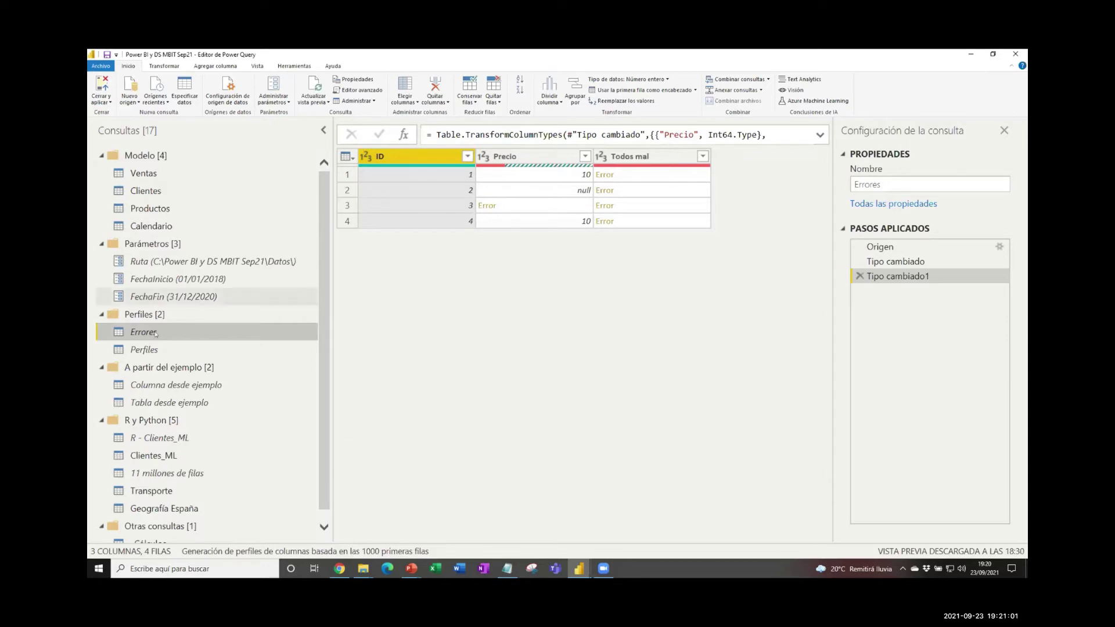
pyautogui.click(165, 350)
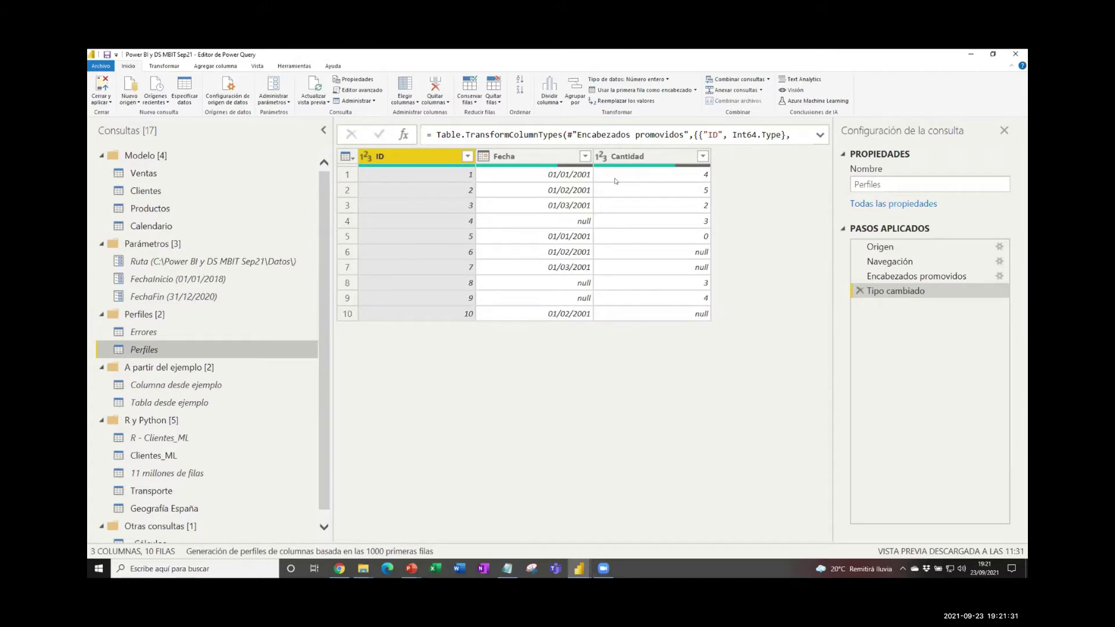
# Step: Show column quality and column distribution for the columns of the Productos query
pyautogui.click(199, 205)
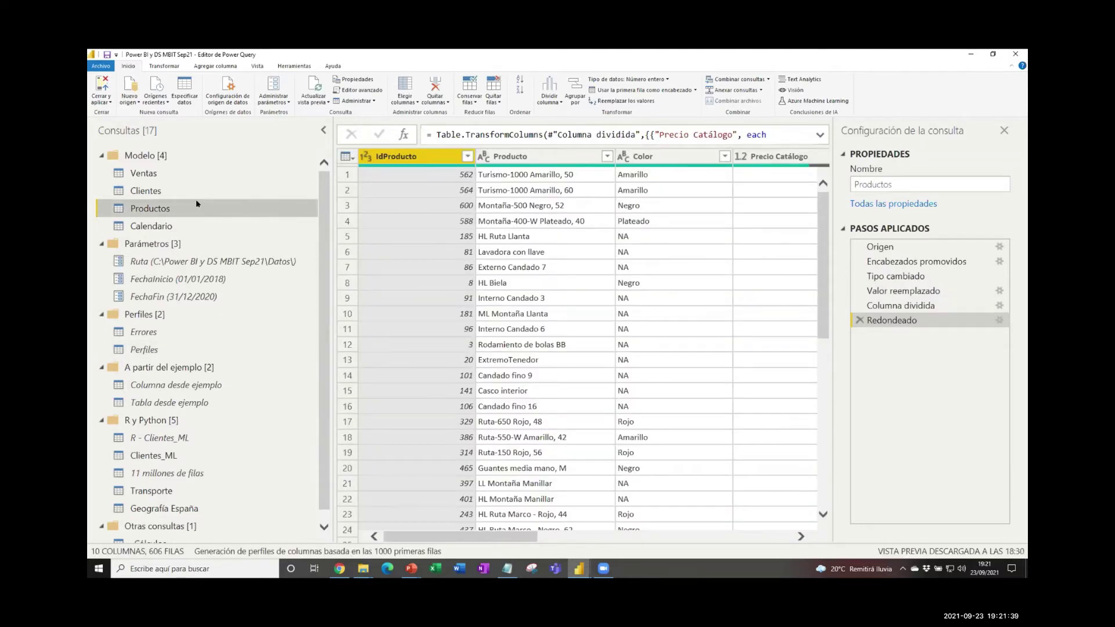
pyautogui.moveTo(332, 168); pyautogui.dragTo(222, 168)
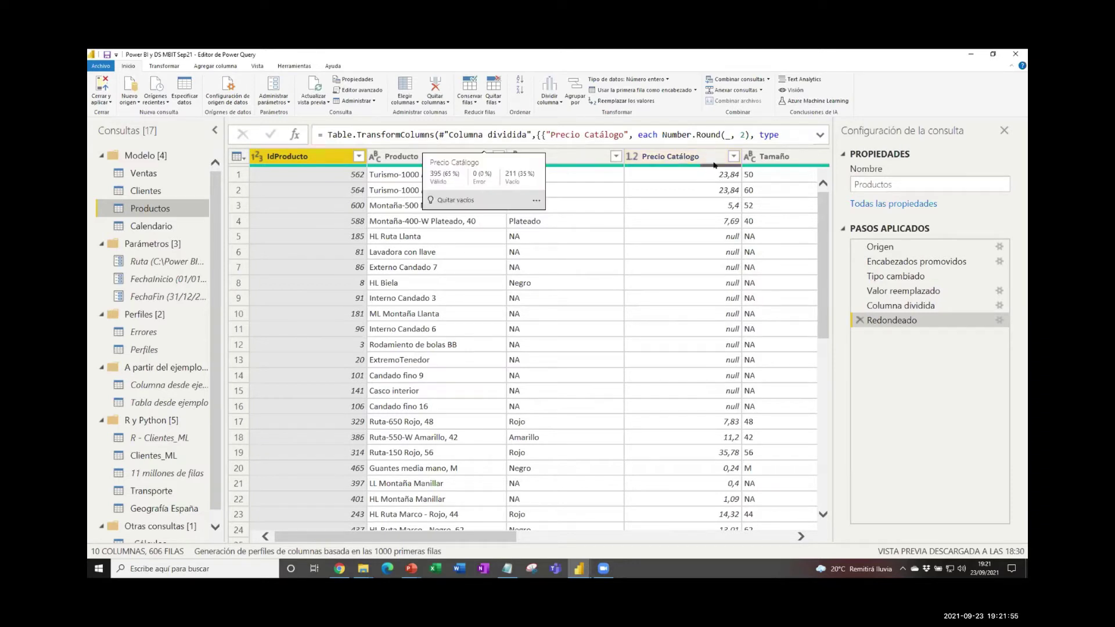
pyautogui.click(257, 65)
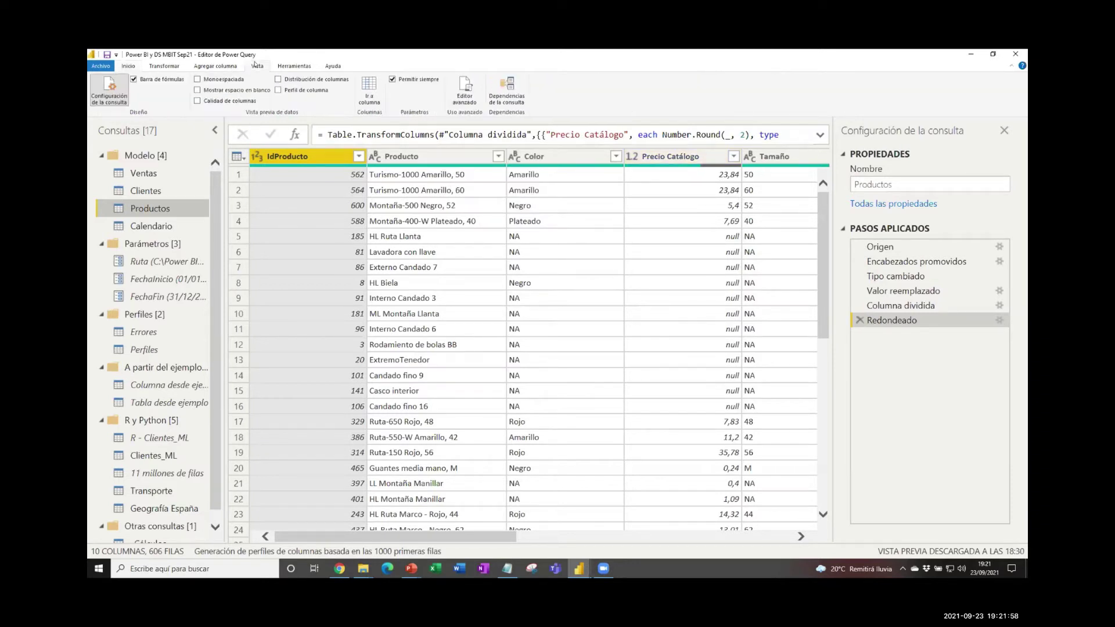
pyautogui.click(219, 101)
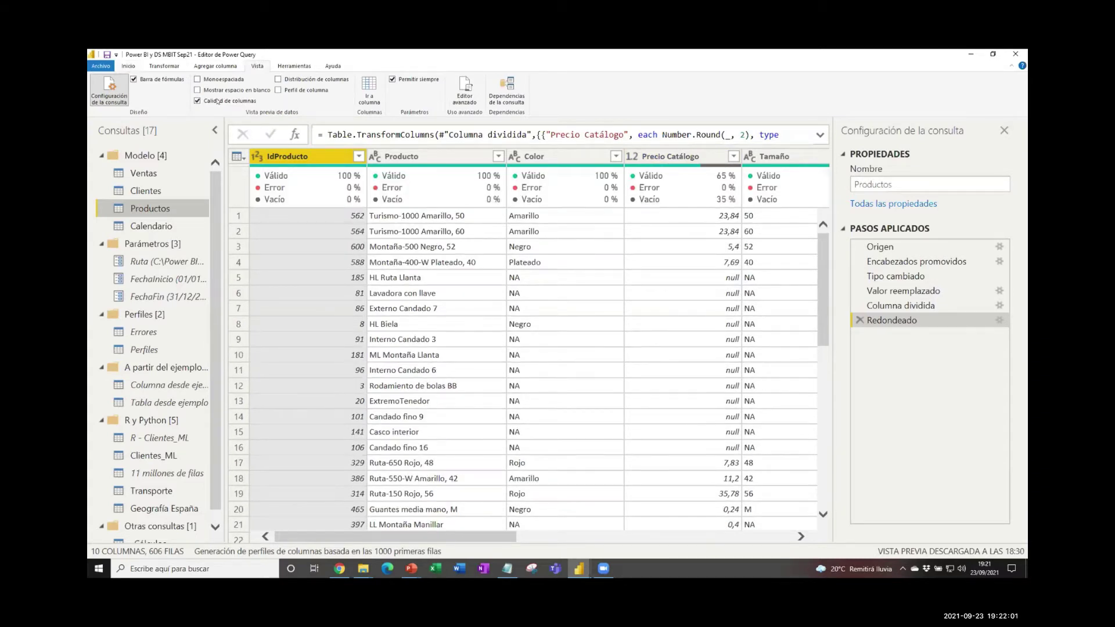
pyautogui.click(302, 80)
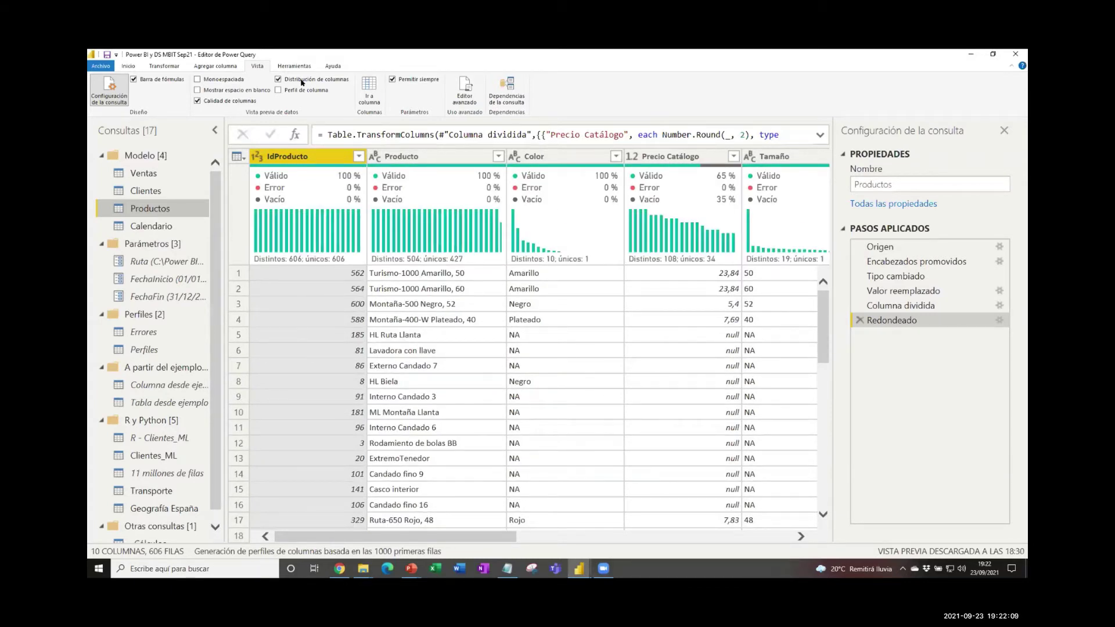
# Step: Hide column quality and show the column profile of the Color column in Productos
pyautogui.click(215, 102)
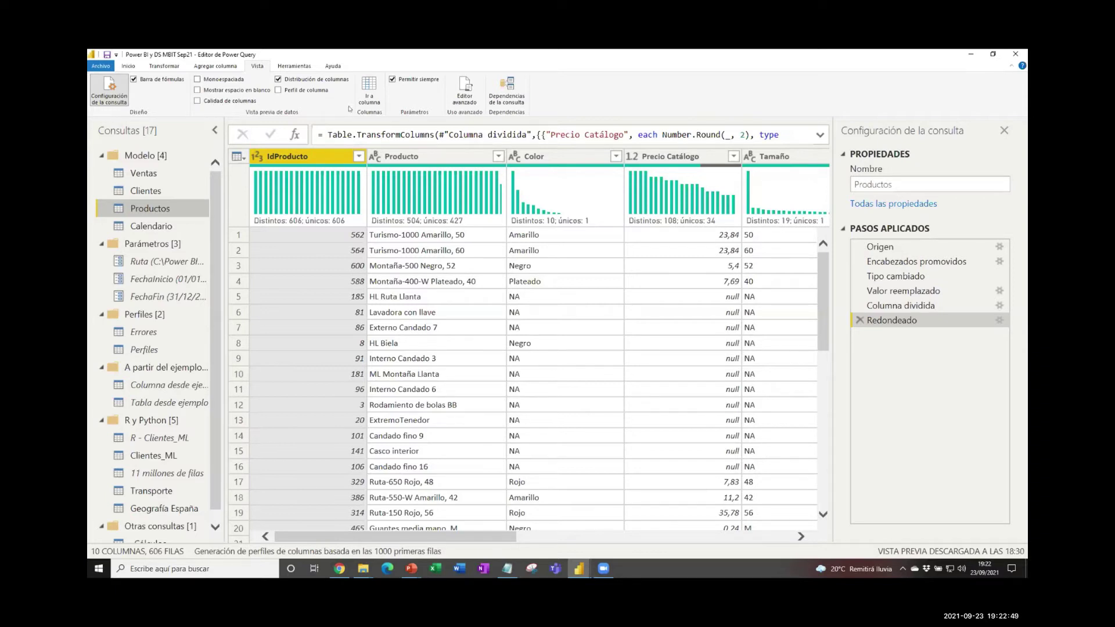
pyautogui.click(569, 156)
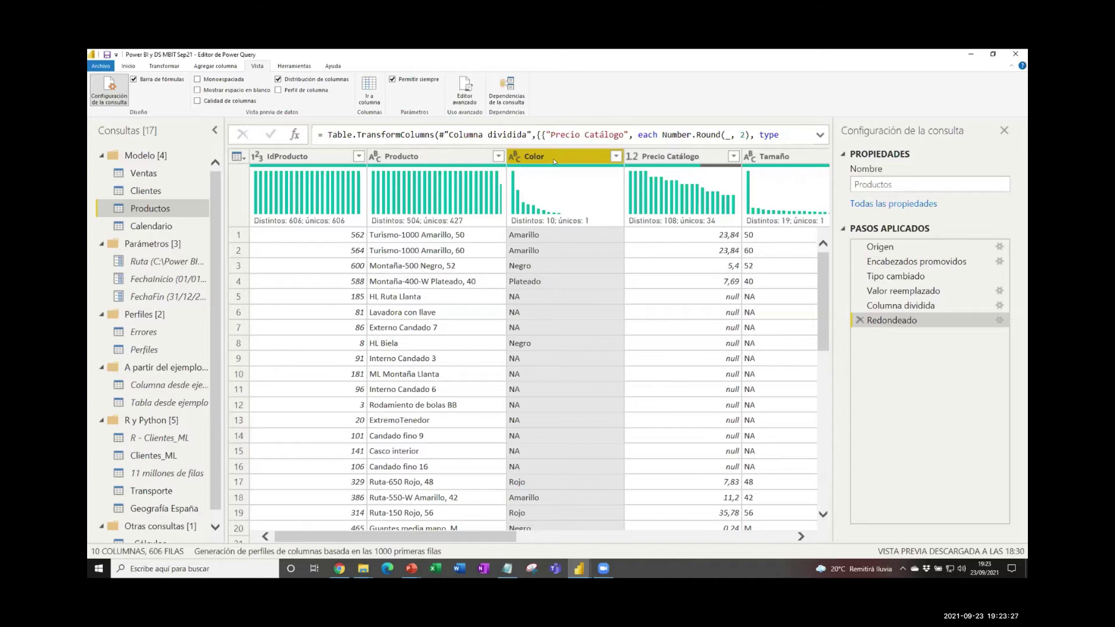
pyautogui.click(309, 91)
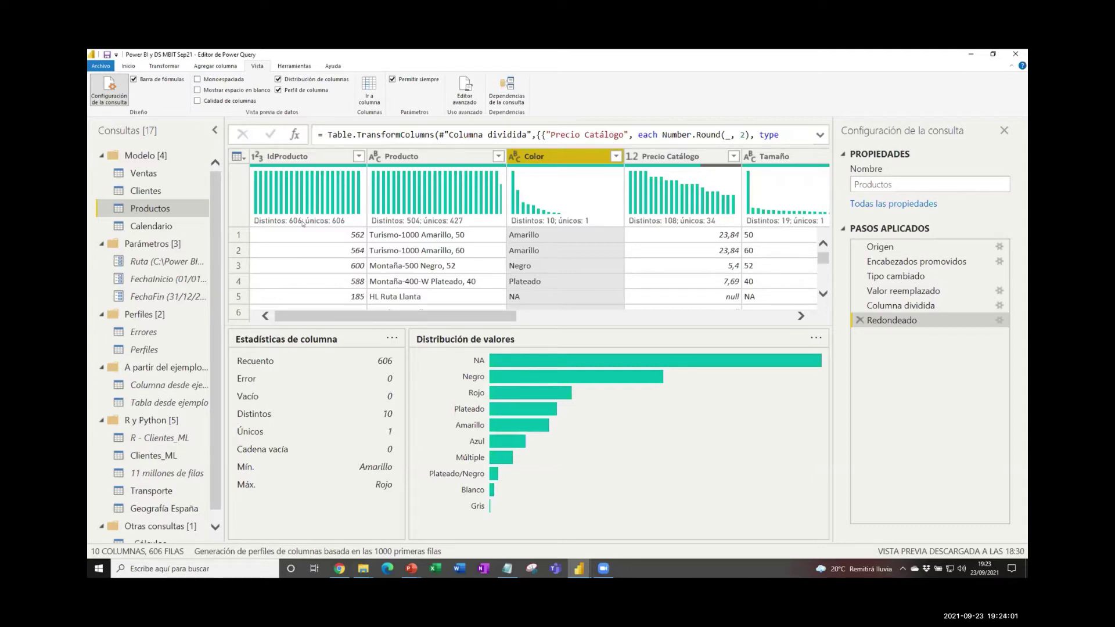
# Step: Open the Clientes query and turn off the column profile and column distribution
pyautogui.click(156, 193)
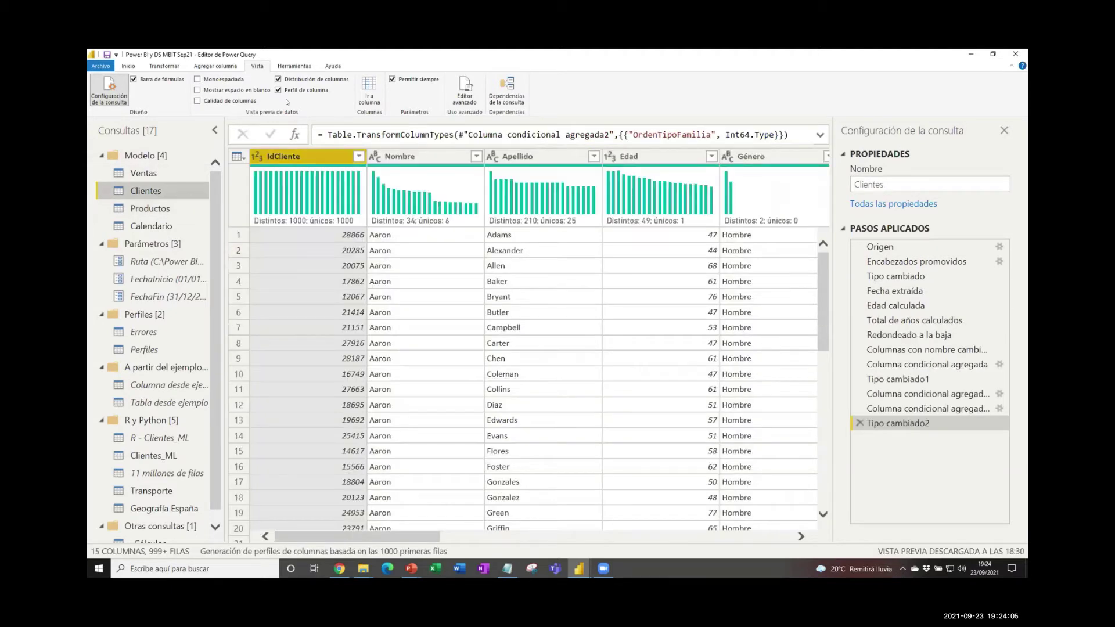
pyautogui.click(279, 91)
pyautogui.click(287, 79)
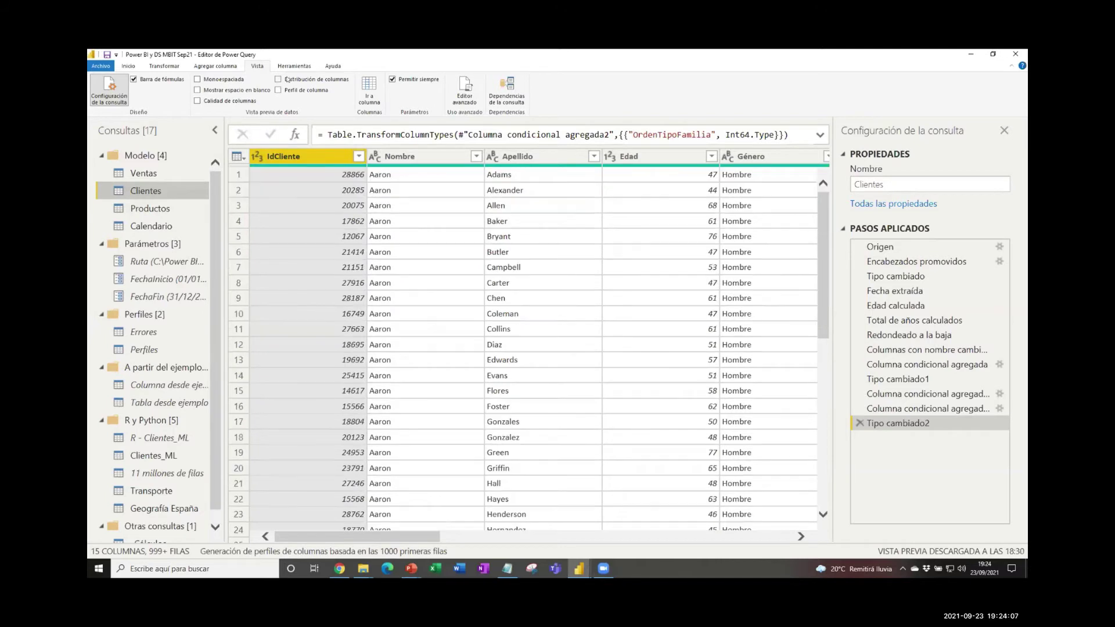
# Step: Try adding a column from examples based on the Apellido selection in Clientes, giving ADA as the first row's example
pyautogui.click(169, 67)
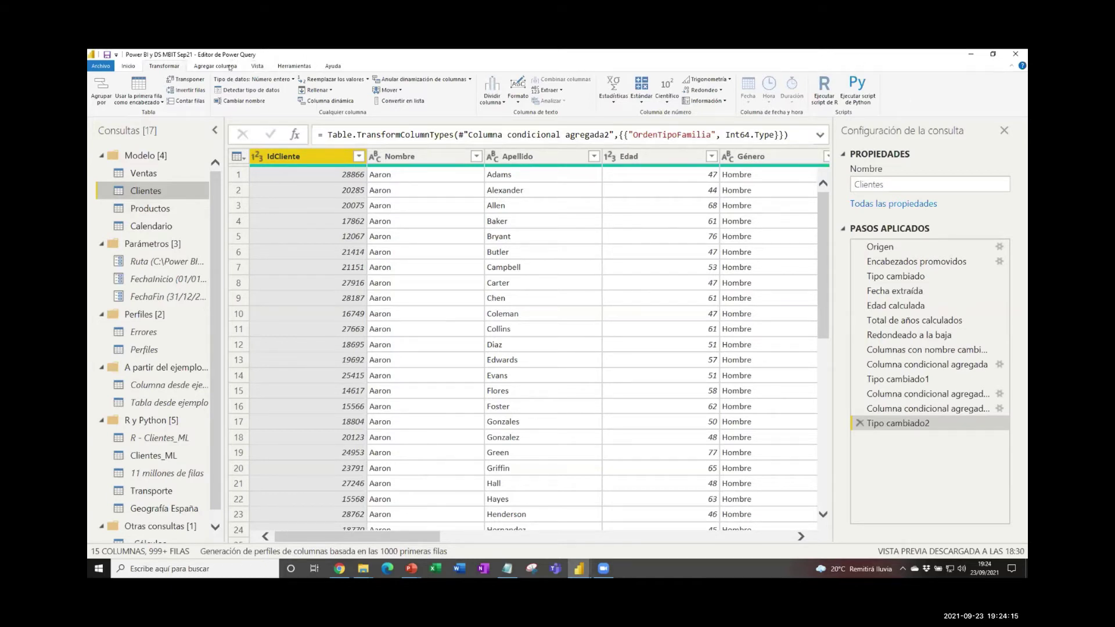
pyautogui.click(231, 66)
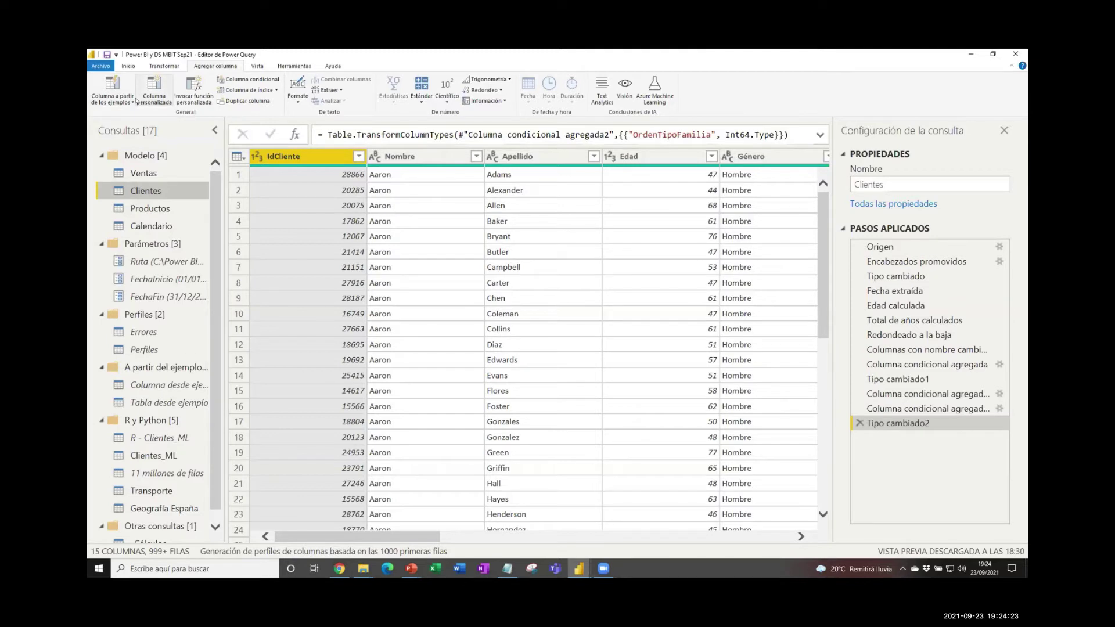
pyautogui.click(131, 103)
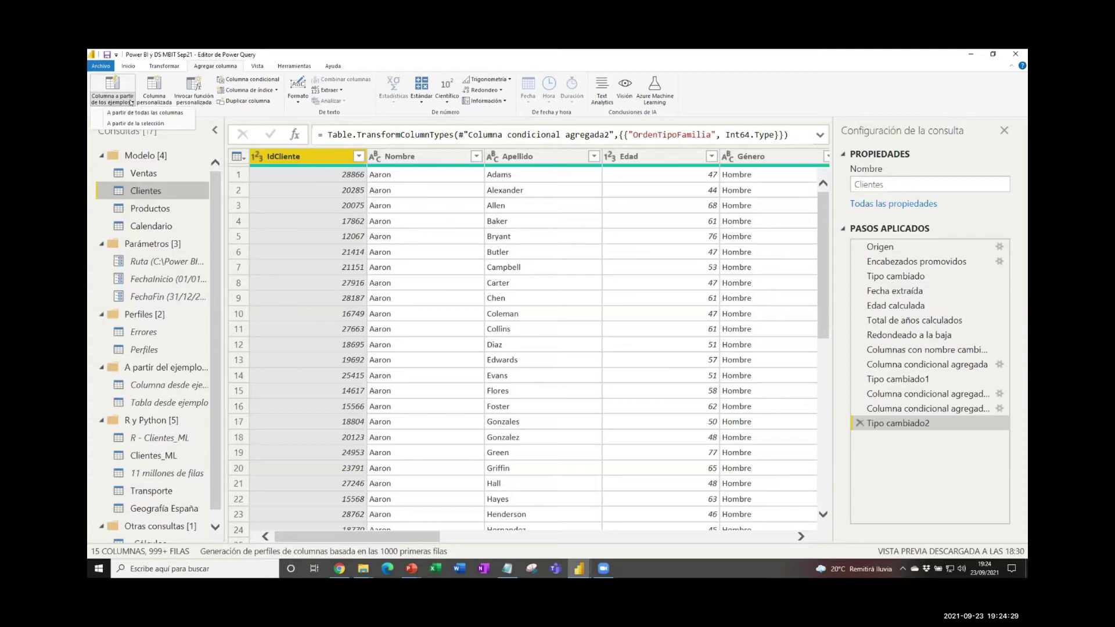
pyautogui.click(547, 155)
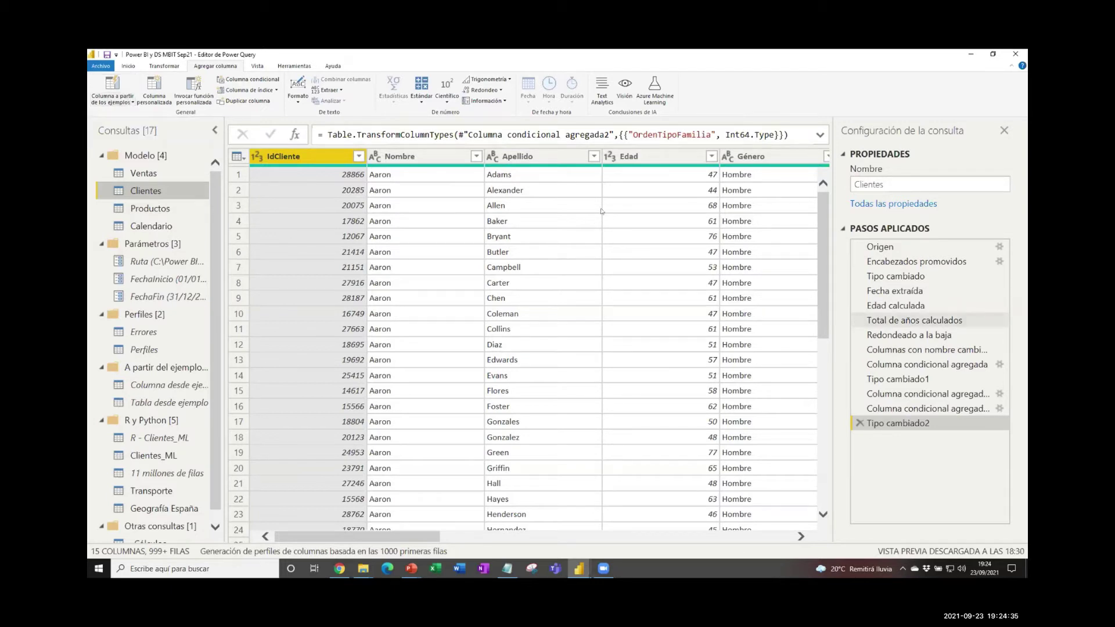
pyautogui.click(537, 157)
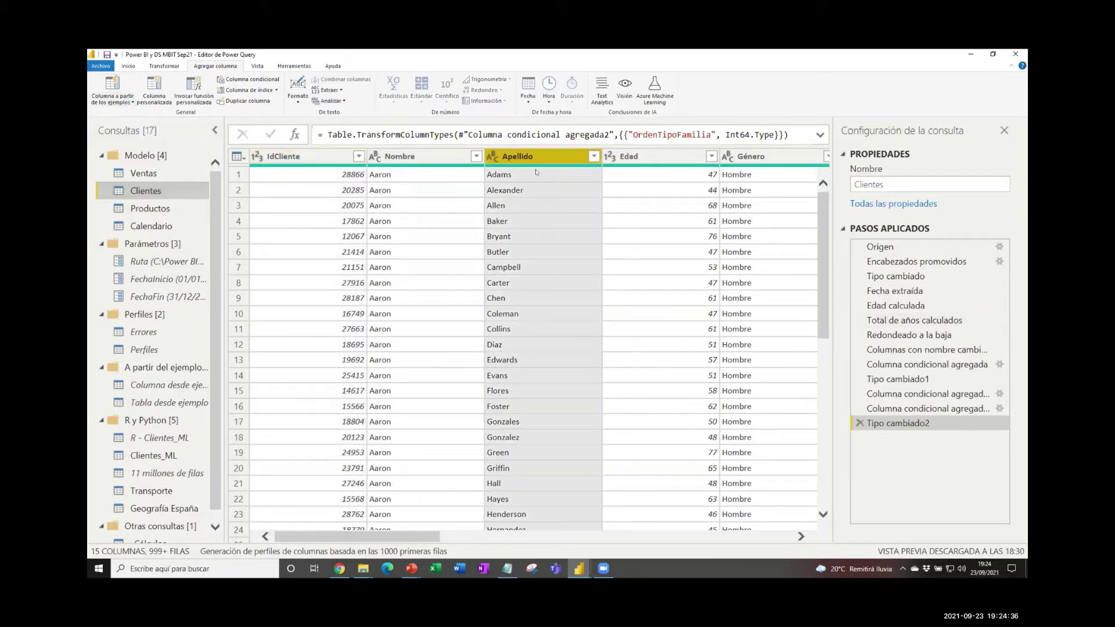
pyautogui.click(133, 102)
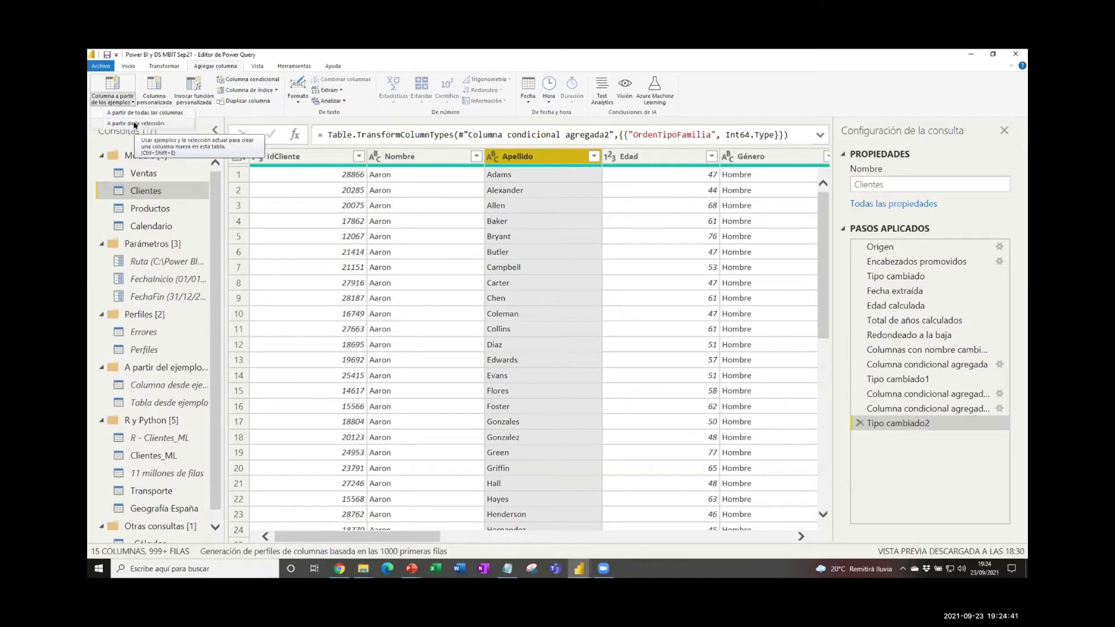
pyautogui.click(135, 123)
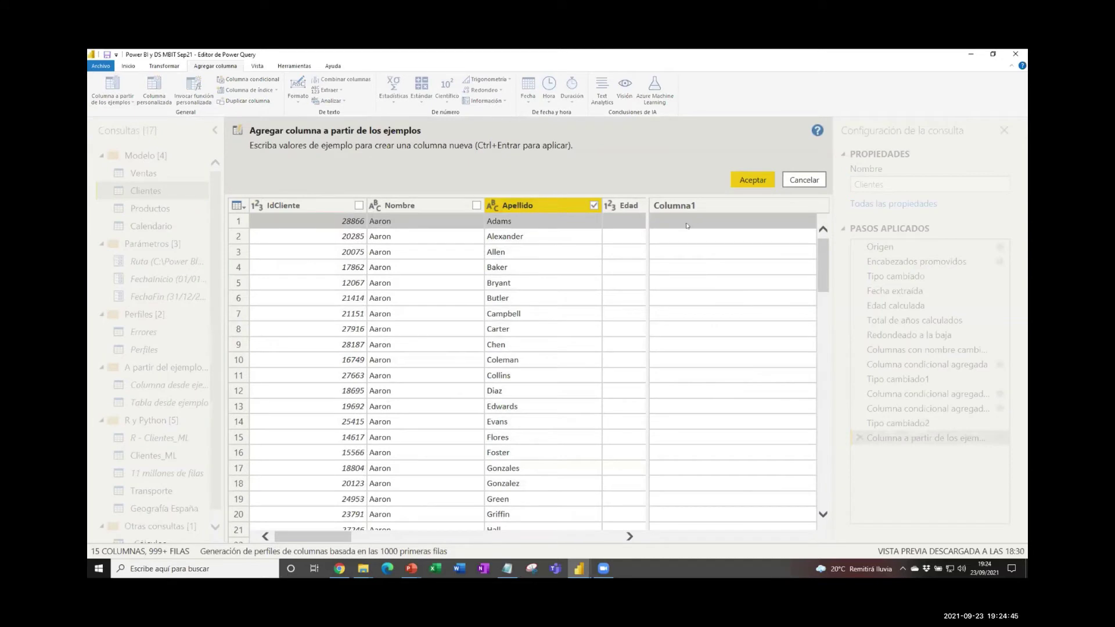
pyautogui.click(687, 226)
pyautogui.write('ADA')
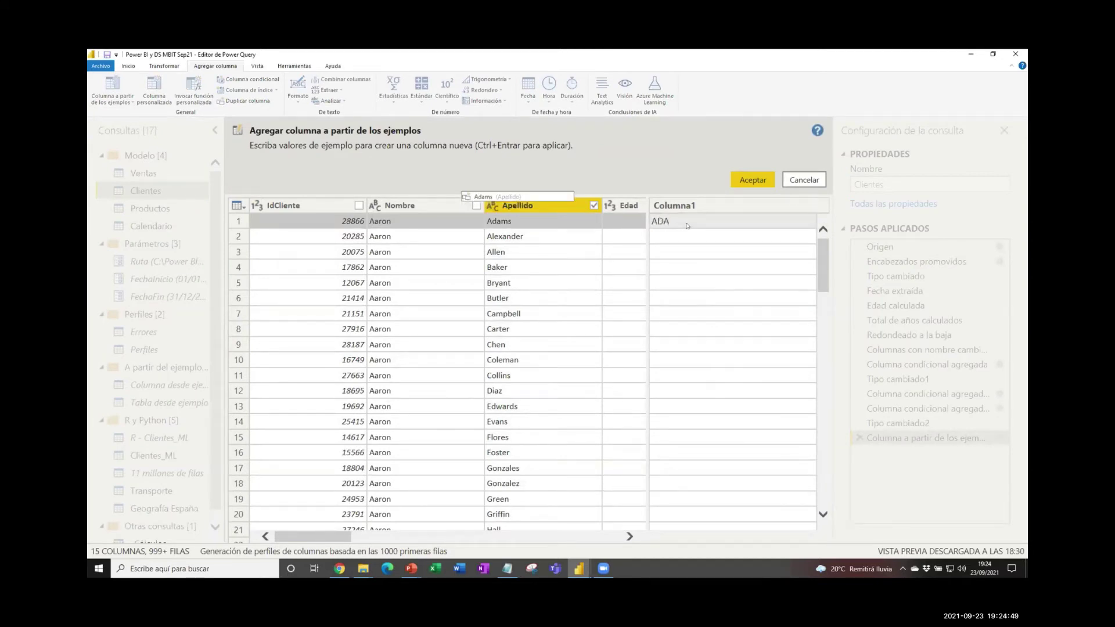
pyautogui.press('Return')
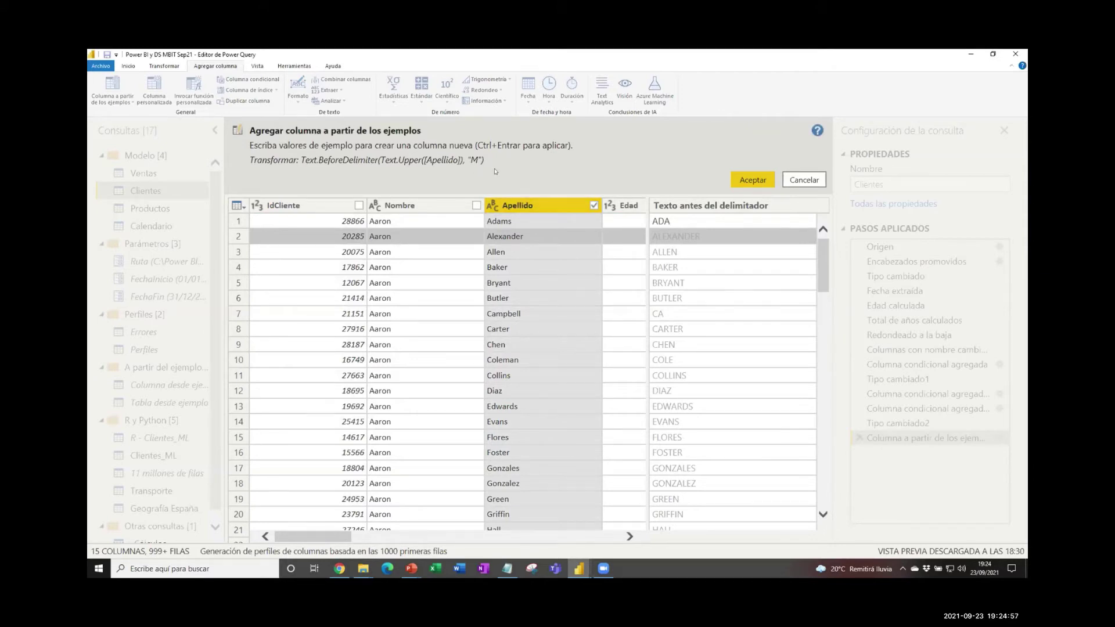
# Step: Try ALE as the second row's example for the Apellido-based column and discard the new column
pyautogui.click(676, 235)
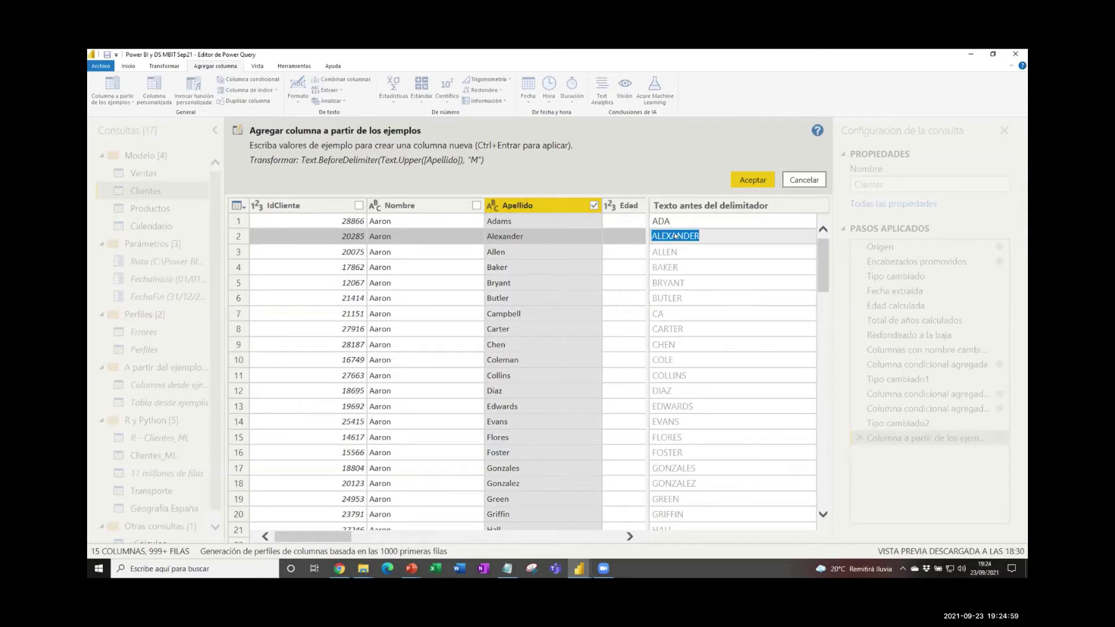
pyautogui.write('ALE')
pyautogui.press('Return')
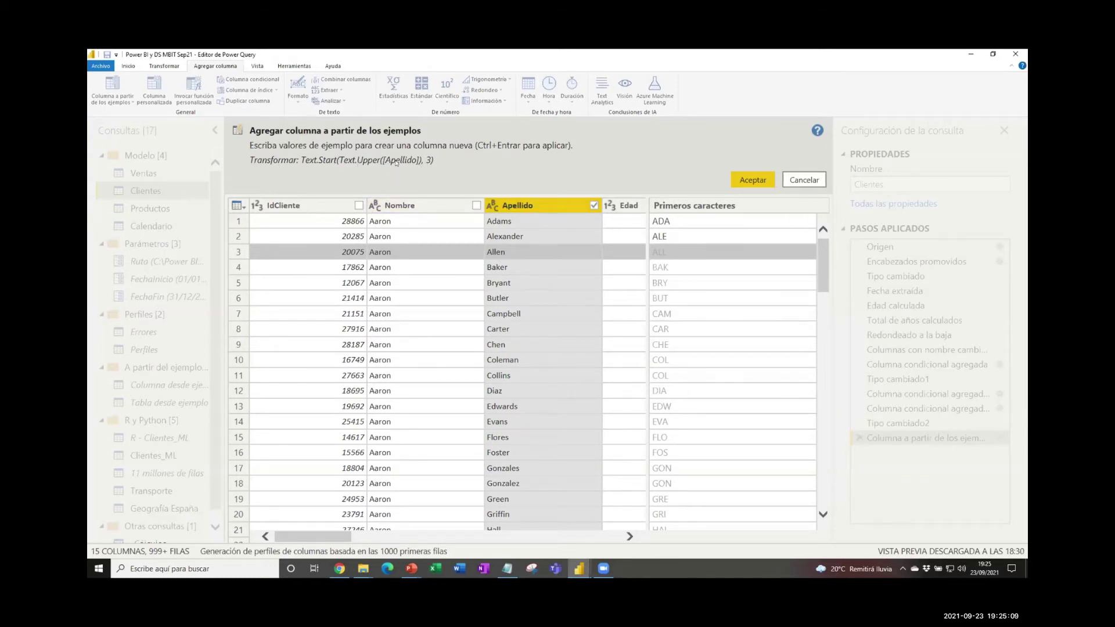
pyautogui.click(812, 176)
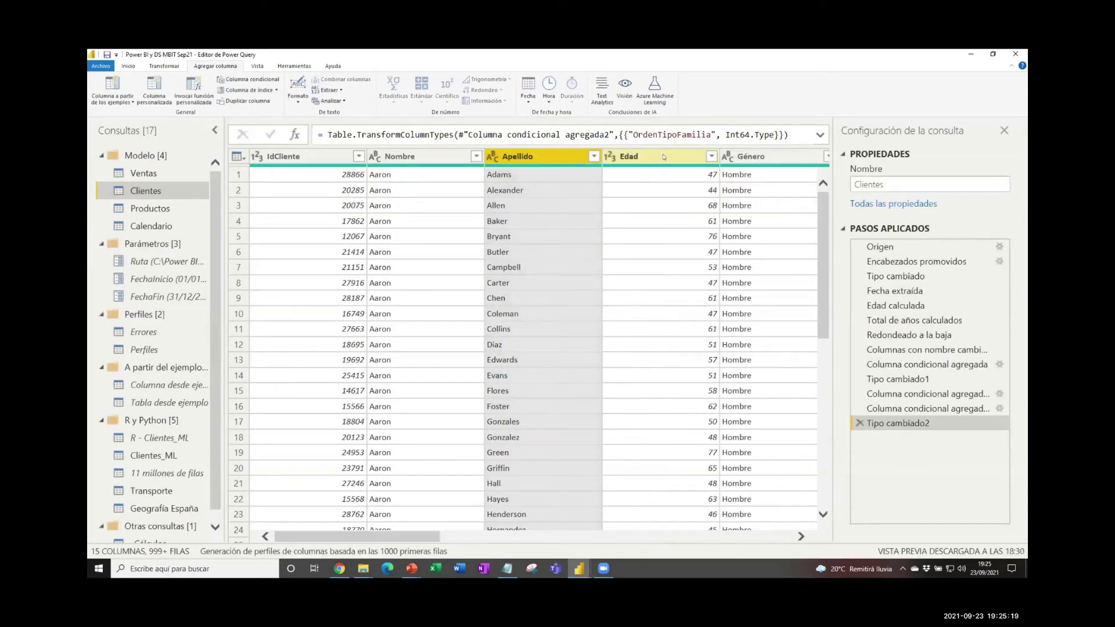
# Step: Try adding a column from examples based on the Edad selection, with 40-60 as the first row's example, and discard it
pyautogui.click(664, 156)
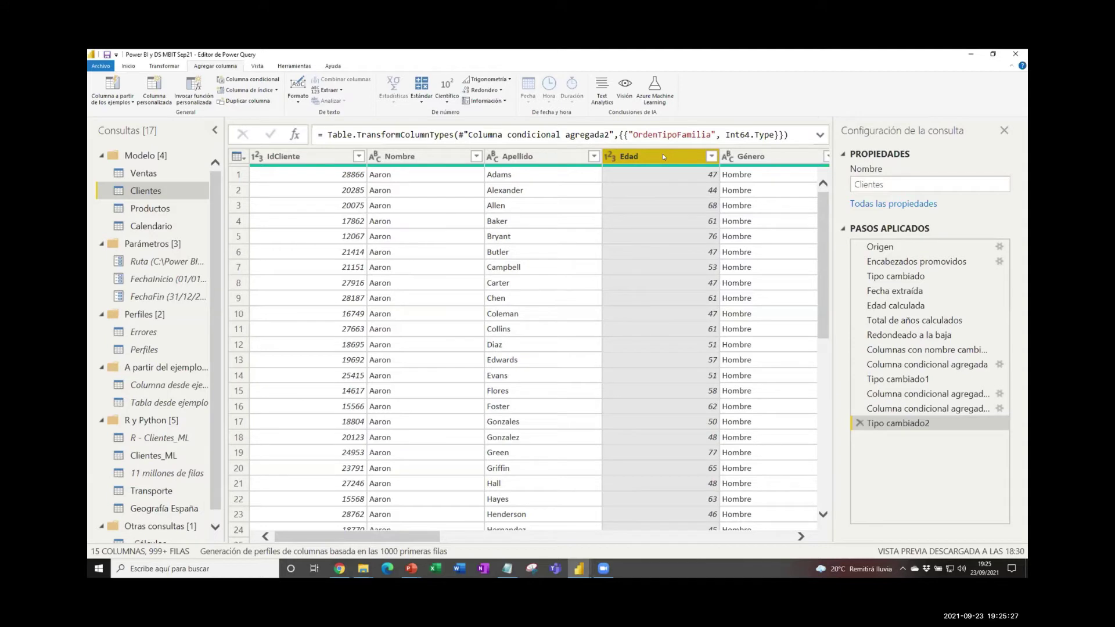
pyautogui.click(126, 103)
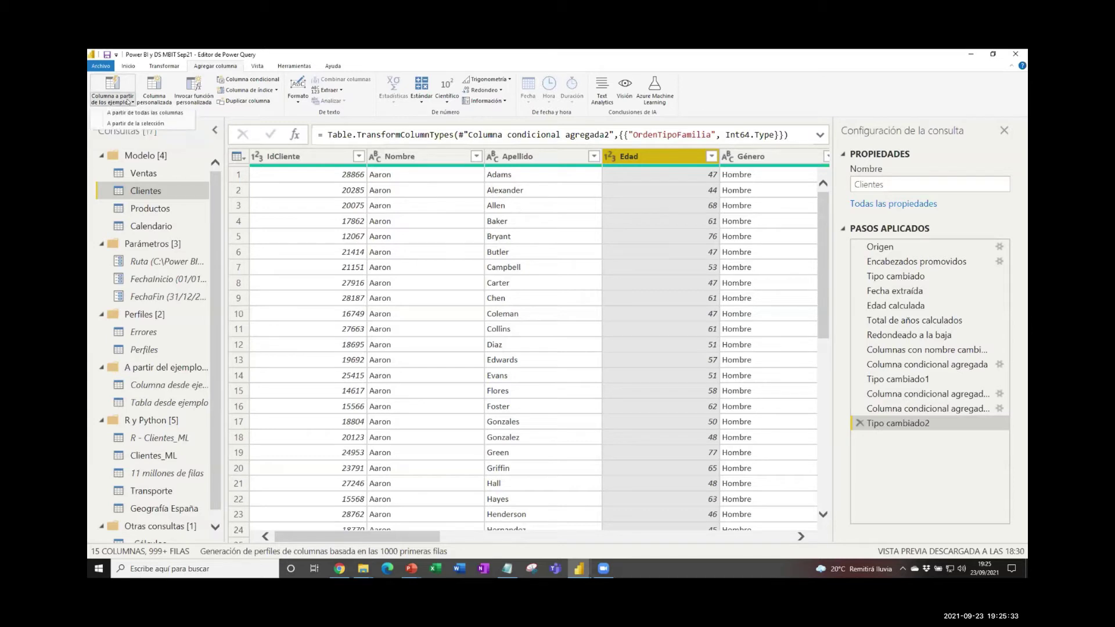
pyautogui.click(152, 124)
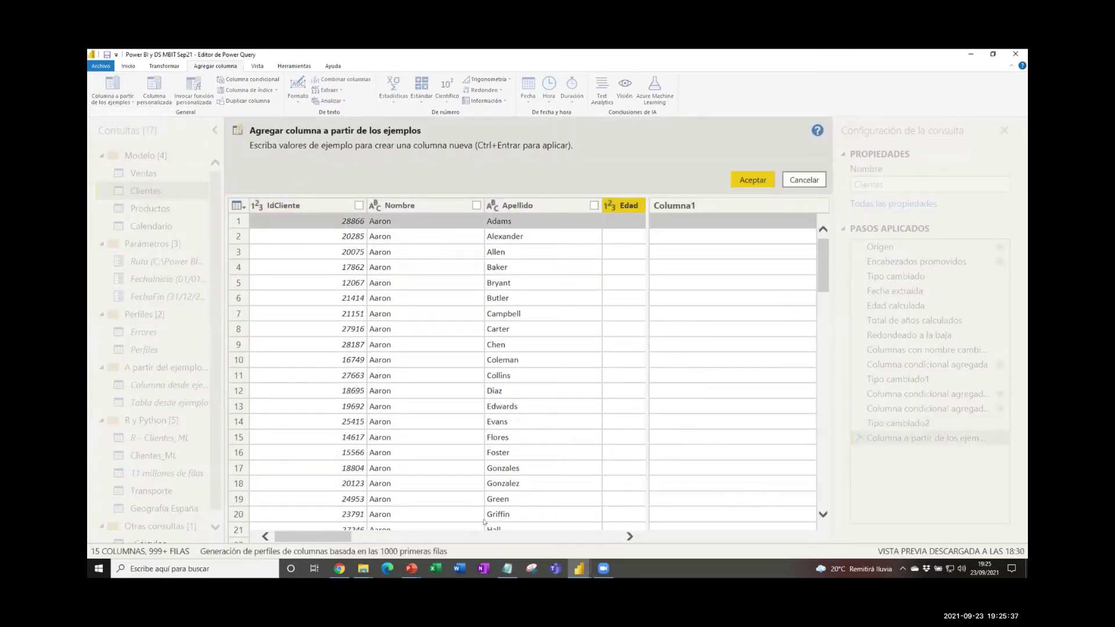
pyautogui.moveTo(335, 531); pyautogui.dragTo(350, 531)
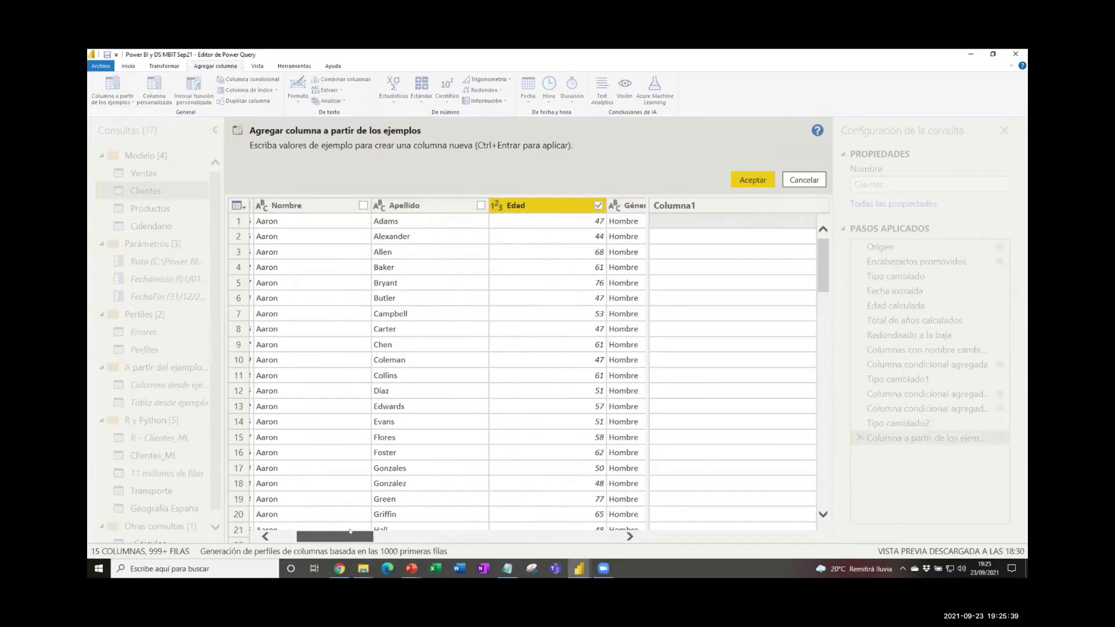
pyautogui.click(676, 222)
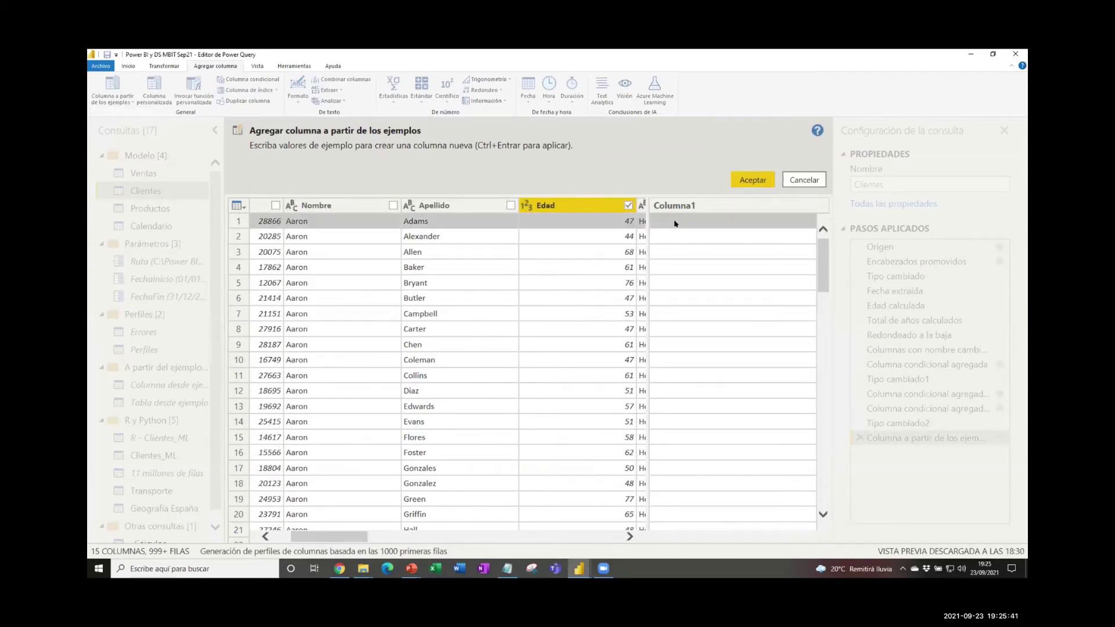
pyautogui.doubleClick(676, 224)
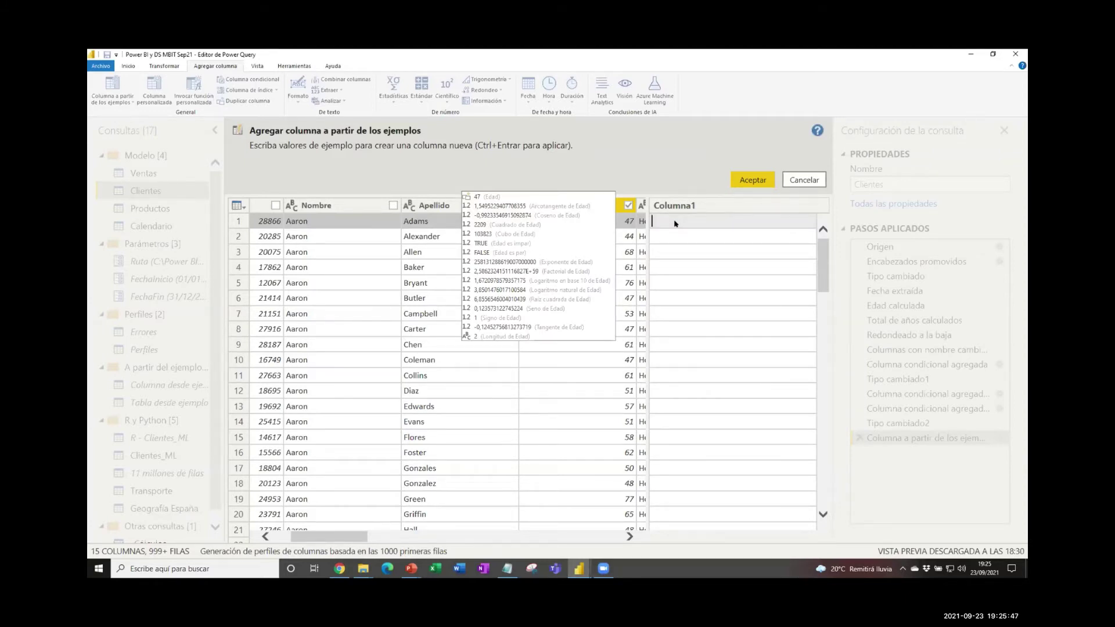
pyautogui.write('4')
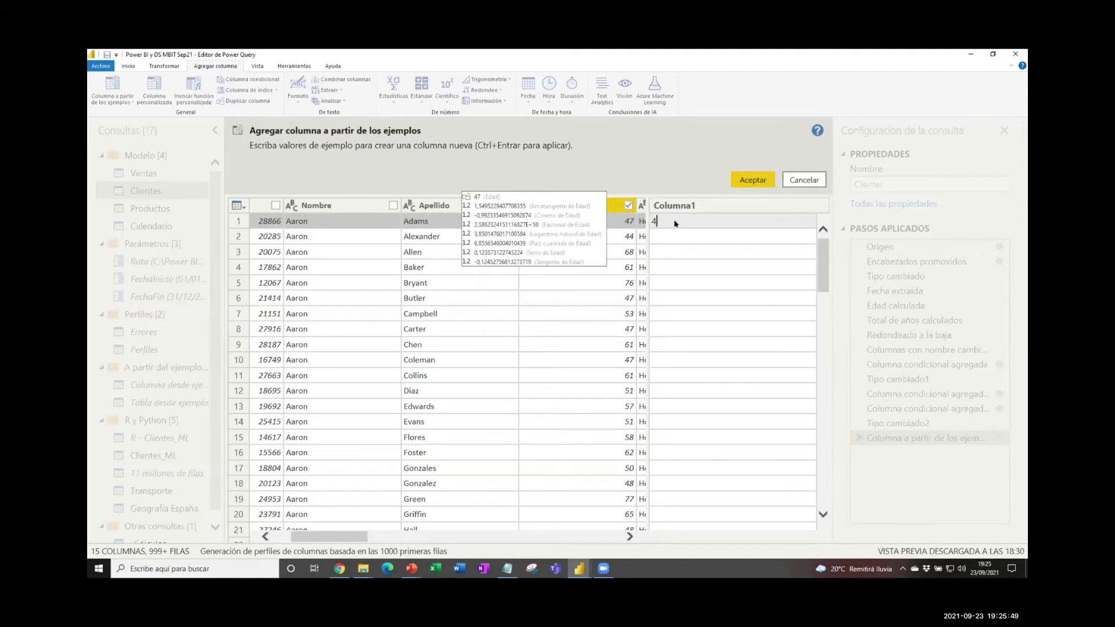
pyautogui.write('0-60')
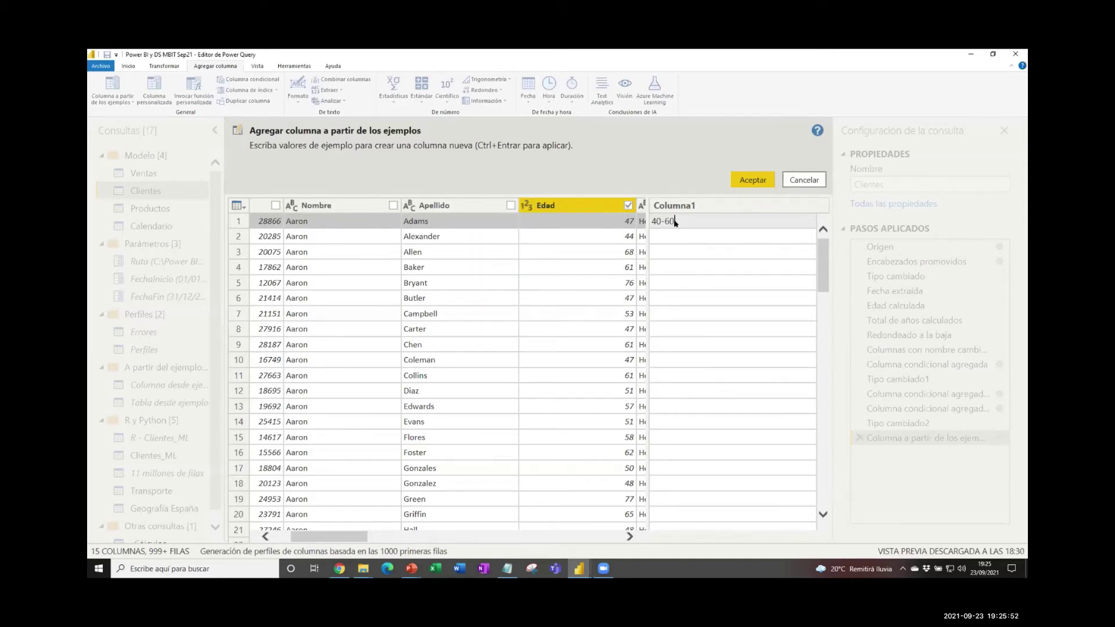
pyautogui.press('Return')
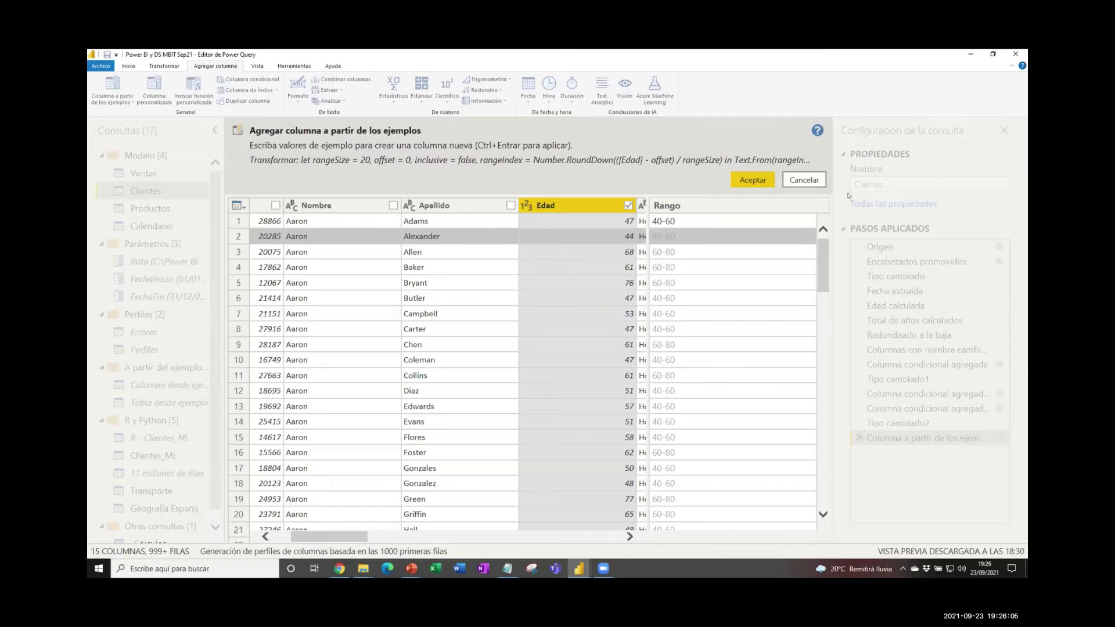
pyautogui.click(807, 181)
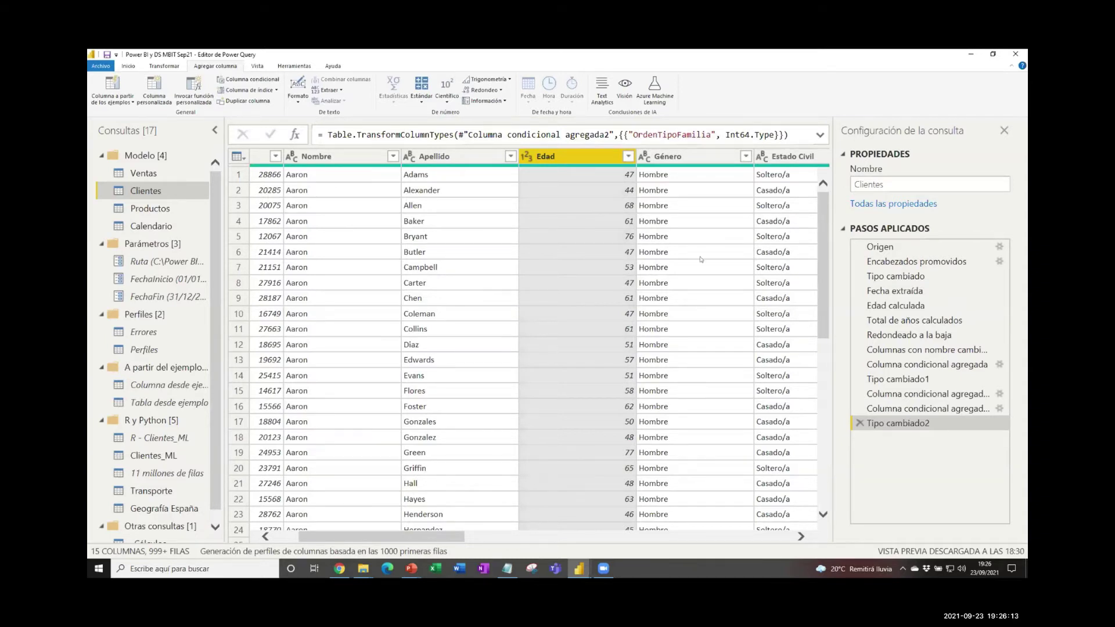
# Step: Open the R - Clientes_ML query and inspect the Clientes_ML.csv source formula in its Origen step
pyautogui.click(152, 437)
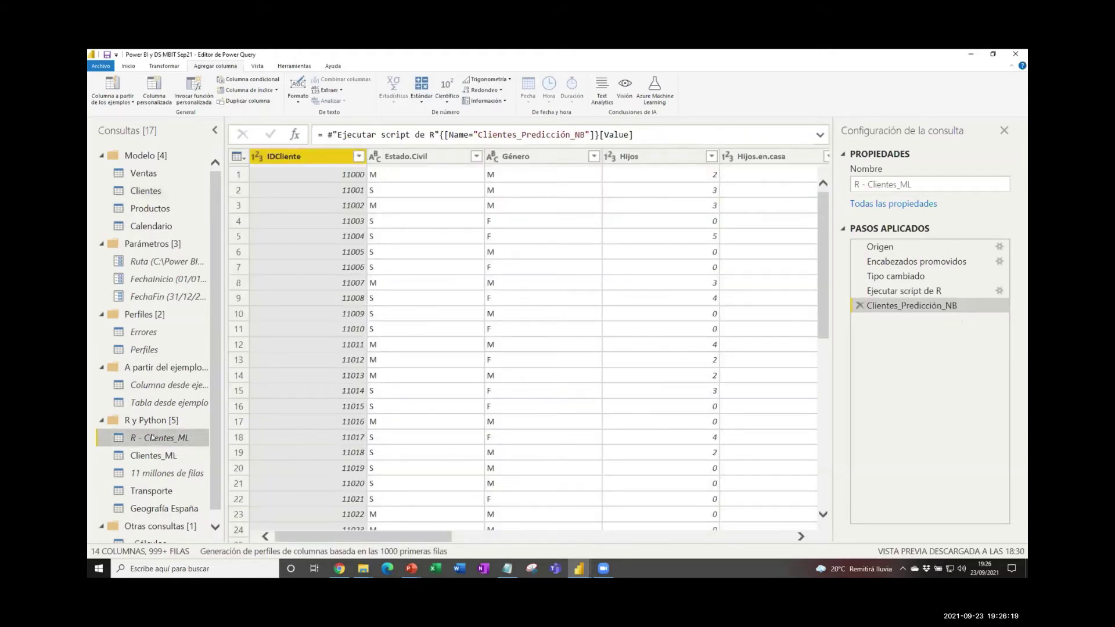
pyautogui.click(922, 245)
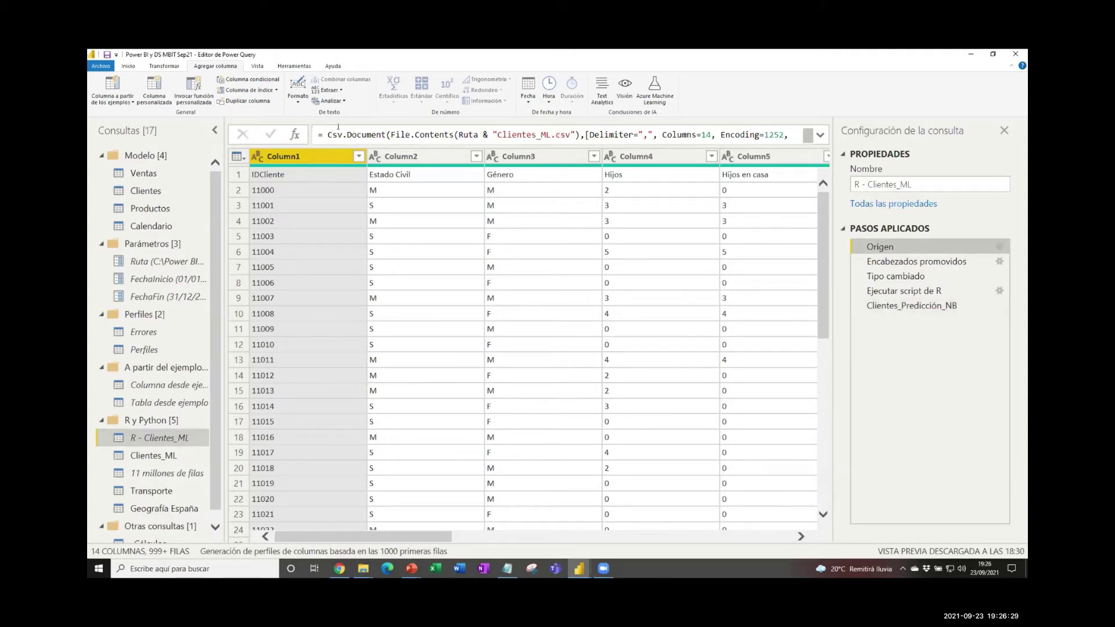
pyautogui.moveTo(326, 134); pyautogui.dragTo(581, 134)
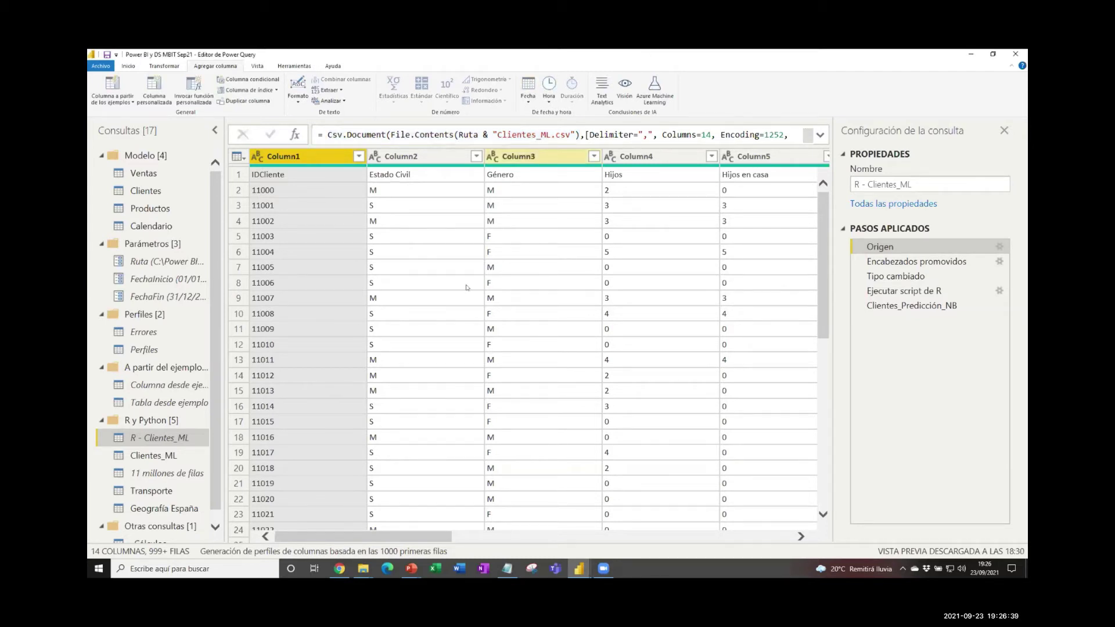
# Step: Open the Clientes_ML query and review its Origen, Navegación and Tipo cambiado steps
pyautogui.click(154, 455)
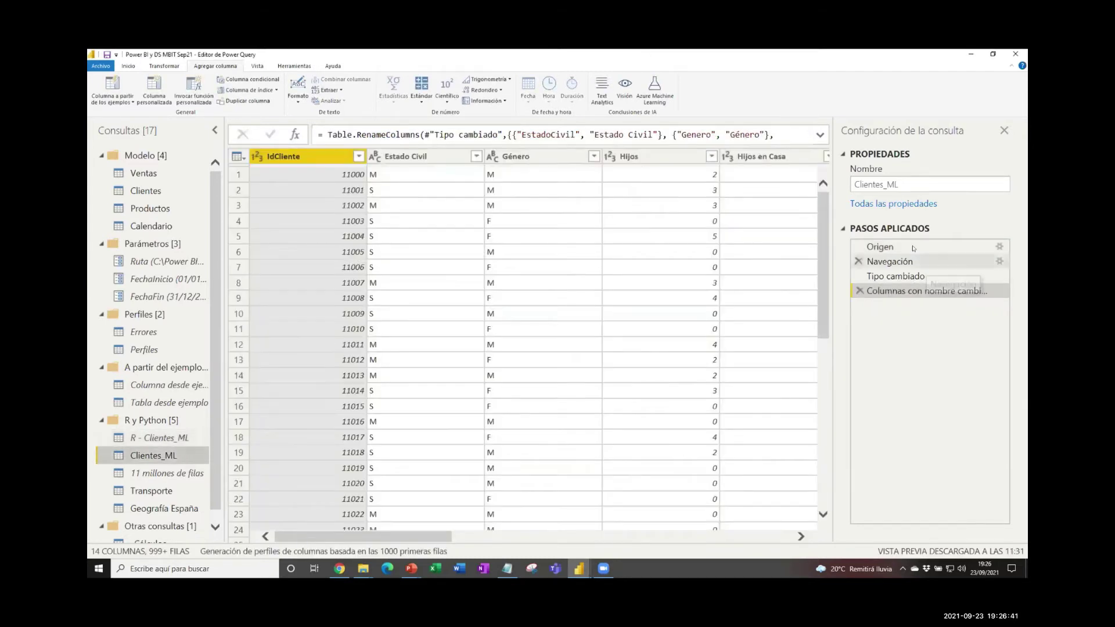
pyautogui.click(906, 248)
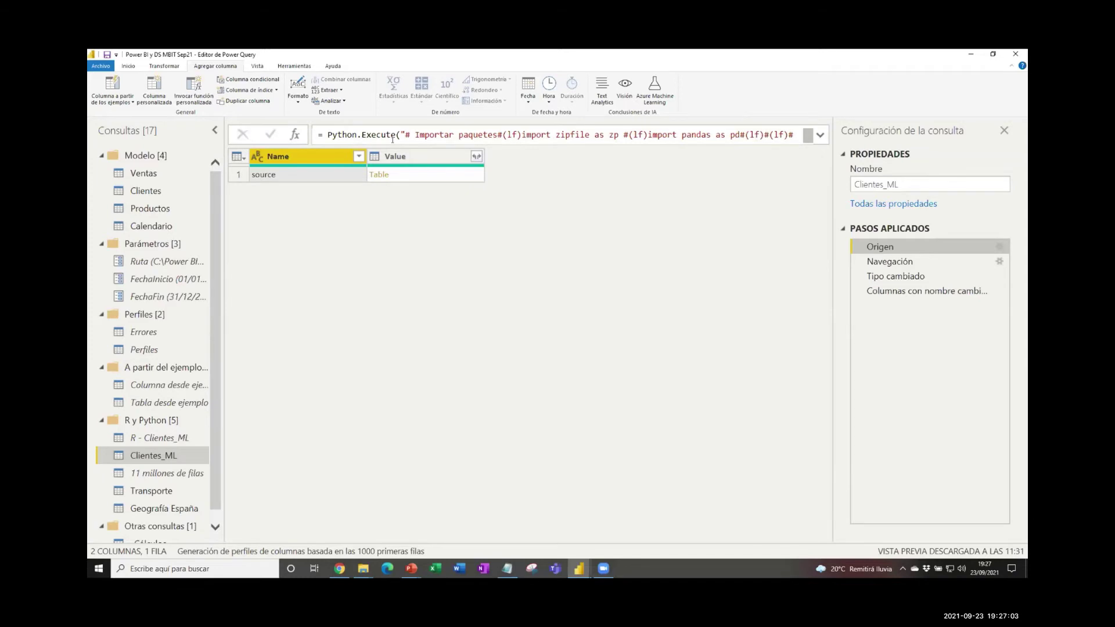
pyautogui.click(909, 263)
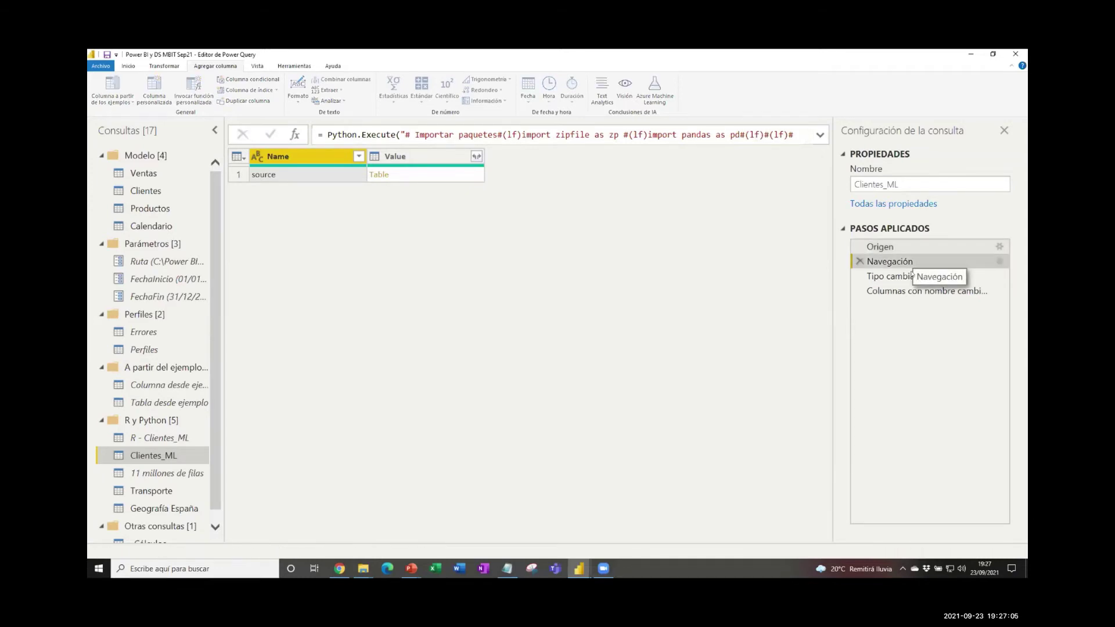
pyautogui.click(904, 277)
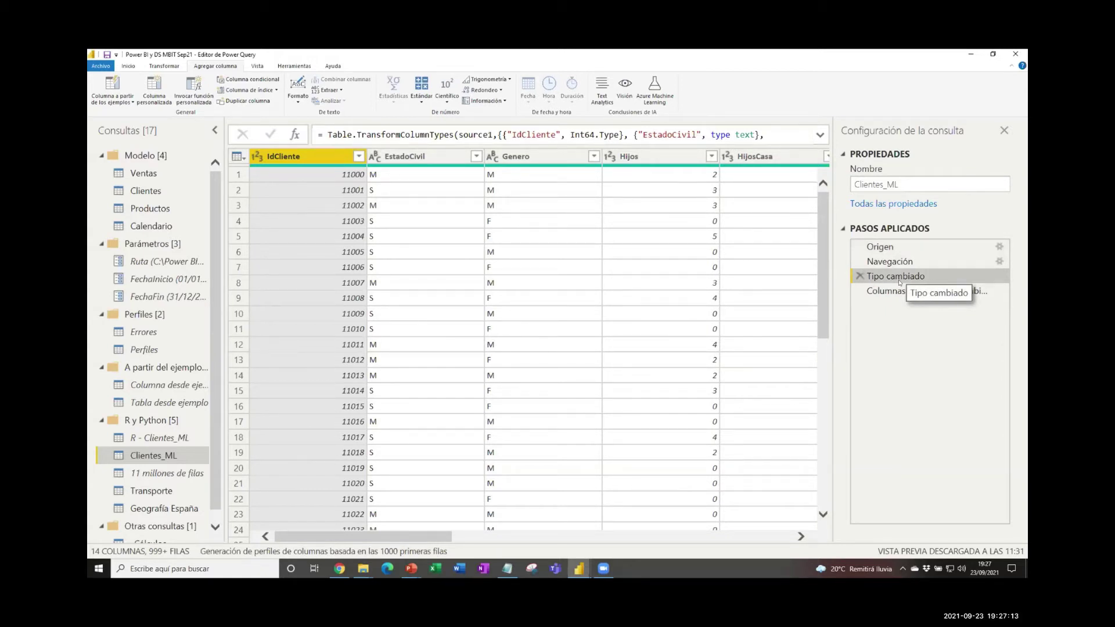
# Step: Return to R - Clientes_ML and examine the expanded Ejecutar script de R formula, highlighting the Naive Bayes mention
pyautogui.click(192, 440)
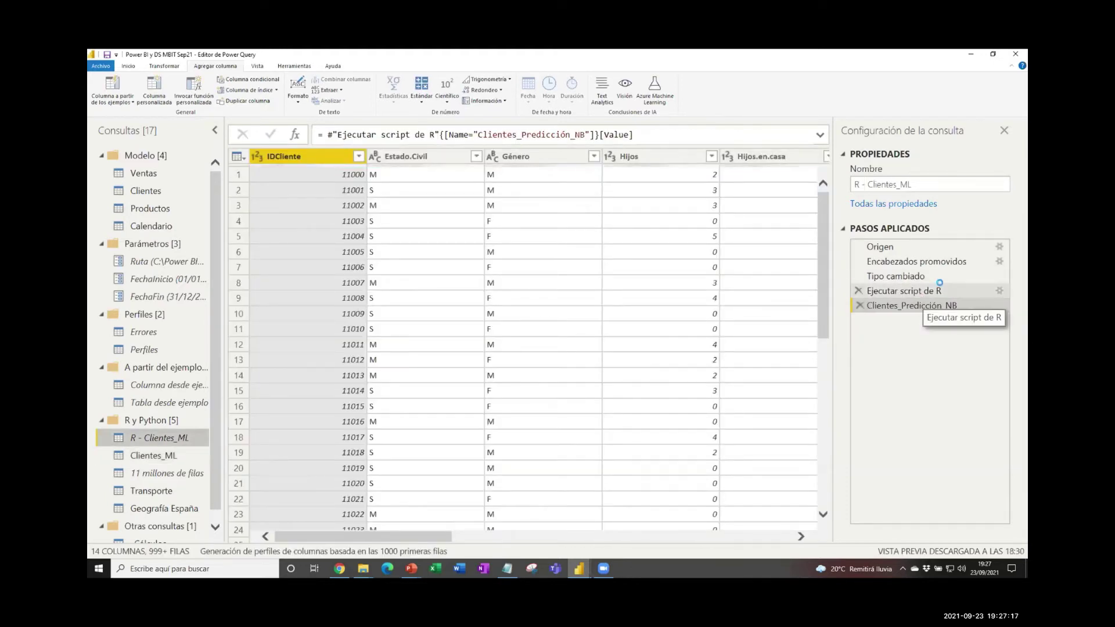
pyautogui.click(953, 290)
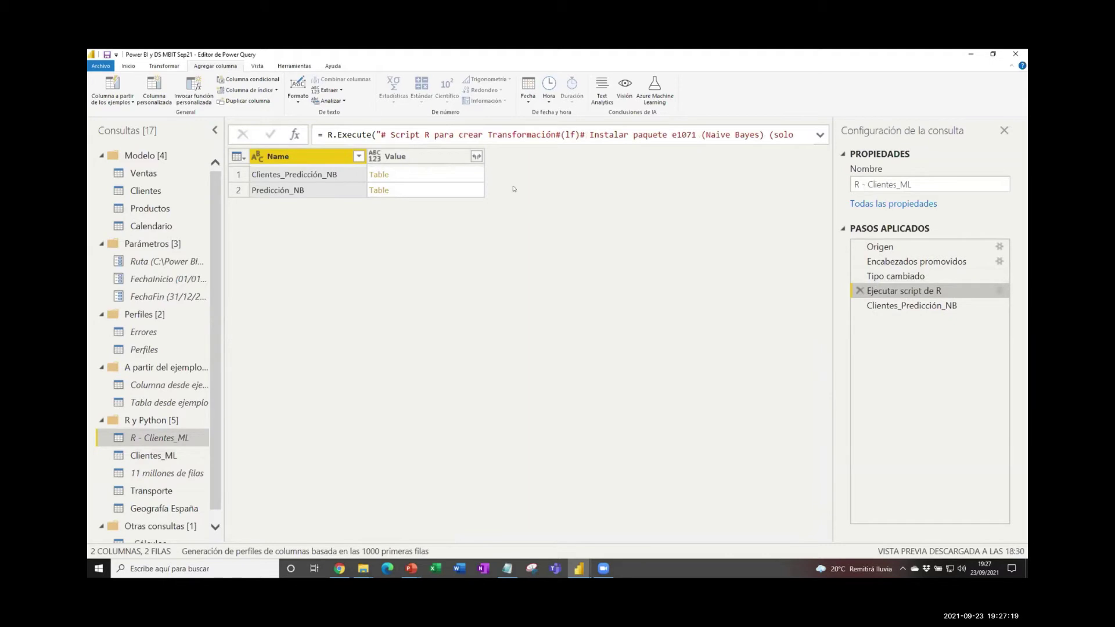
pyautogui.click(820, 135)
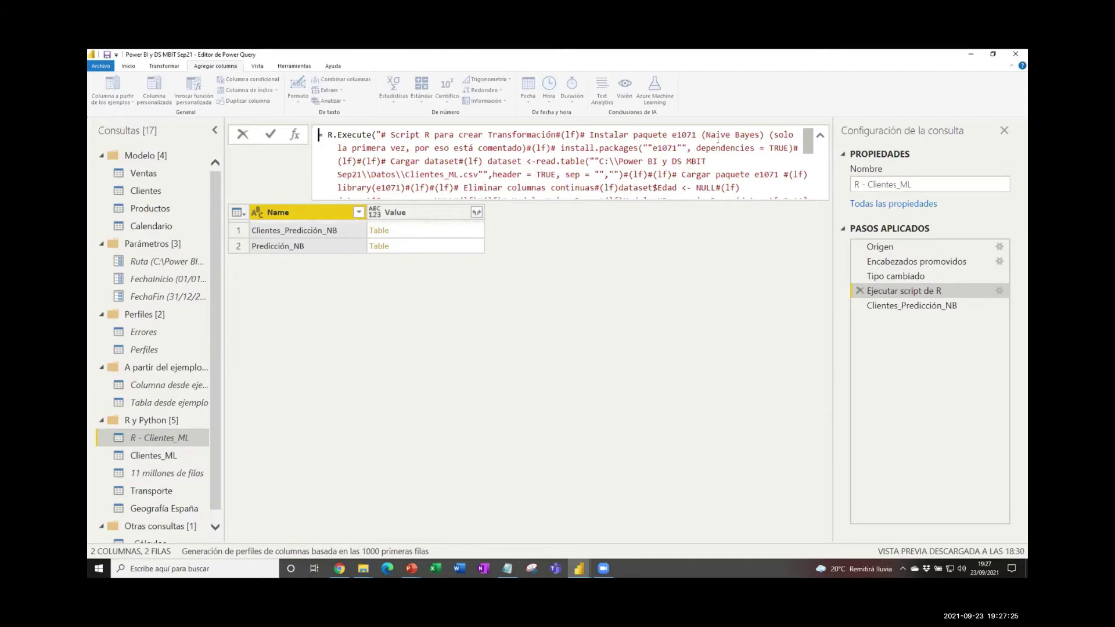
pyautogui.moveTo(701, 135); pyautogui.dragTo(760, 137)
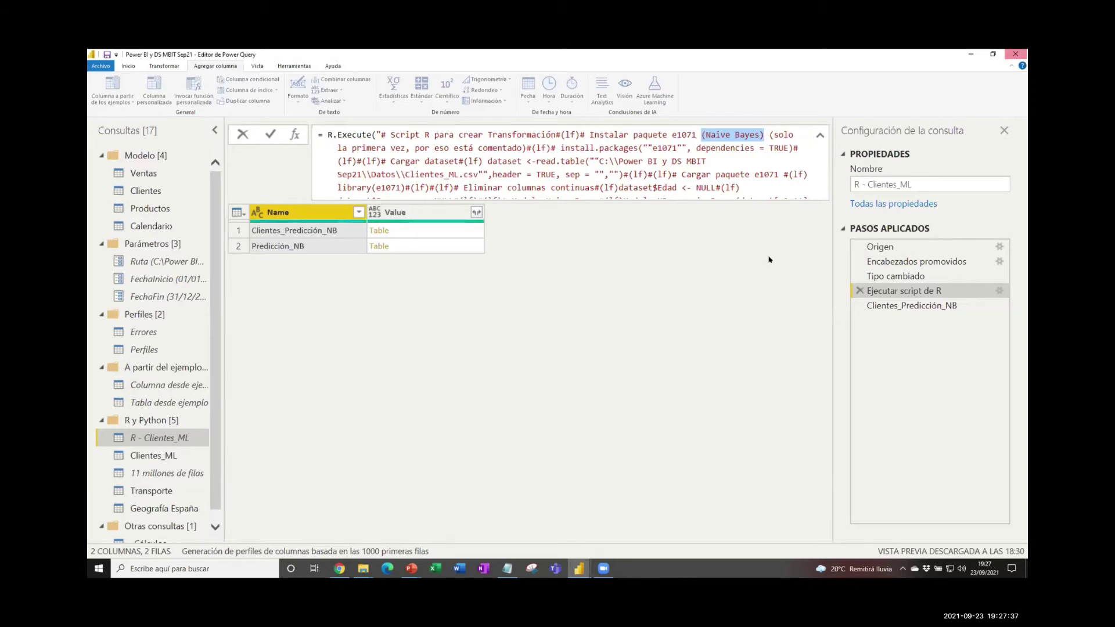
pyautogui.click(750, 305)
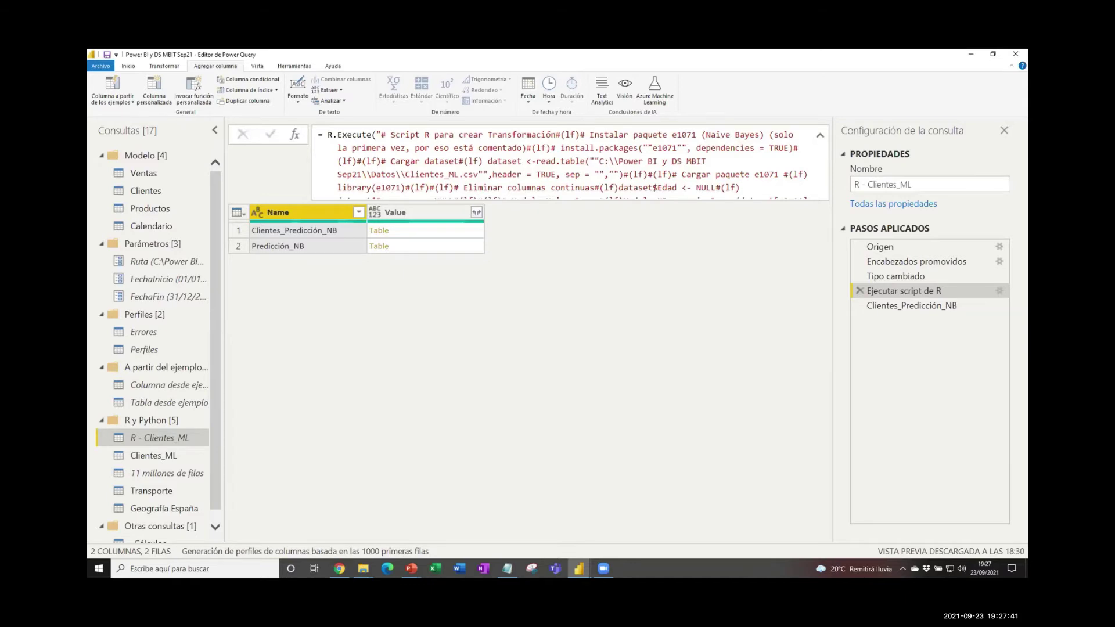
# Step: Switch to the Utilizar Servicios Cognitivos - Fin query editor, narrow the queries pane and examine the Extract key phrases column in Frases_ES
pyautogui.click(635, 520)
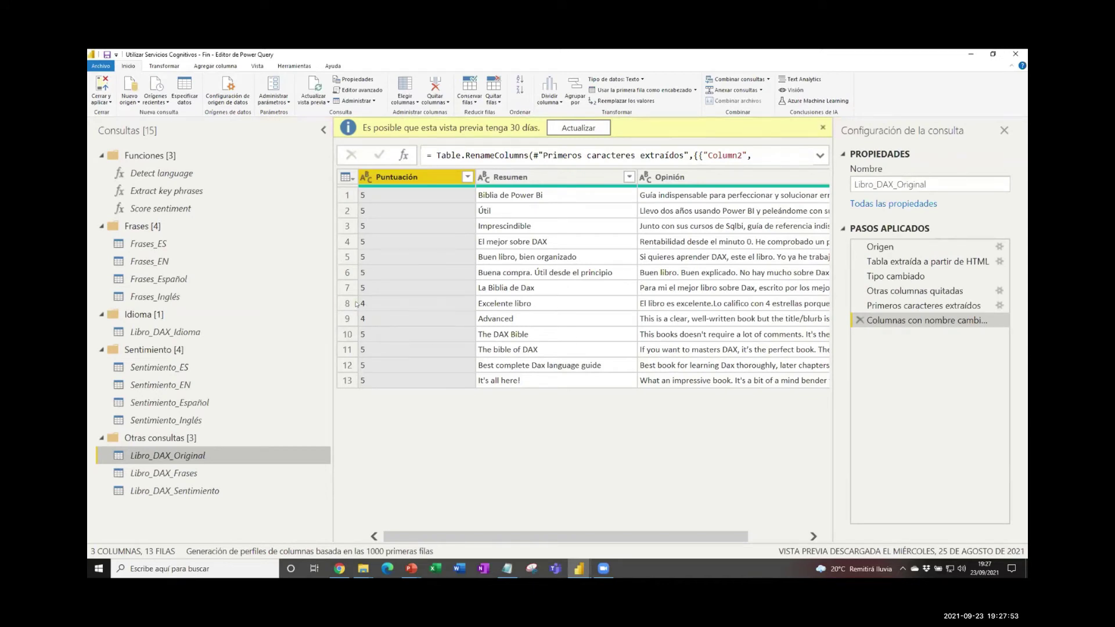
pyautogui.moveTo(328, 293); pyautogui.dragTo(235, 288)
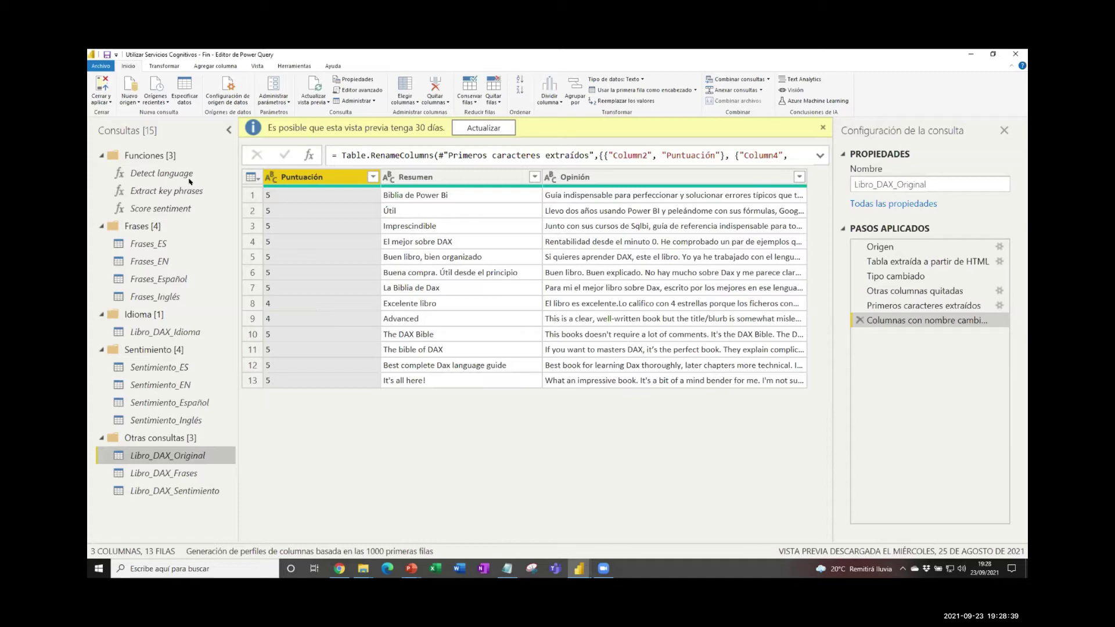
pyautogui.click(166, 246)
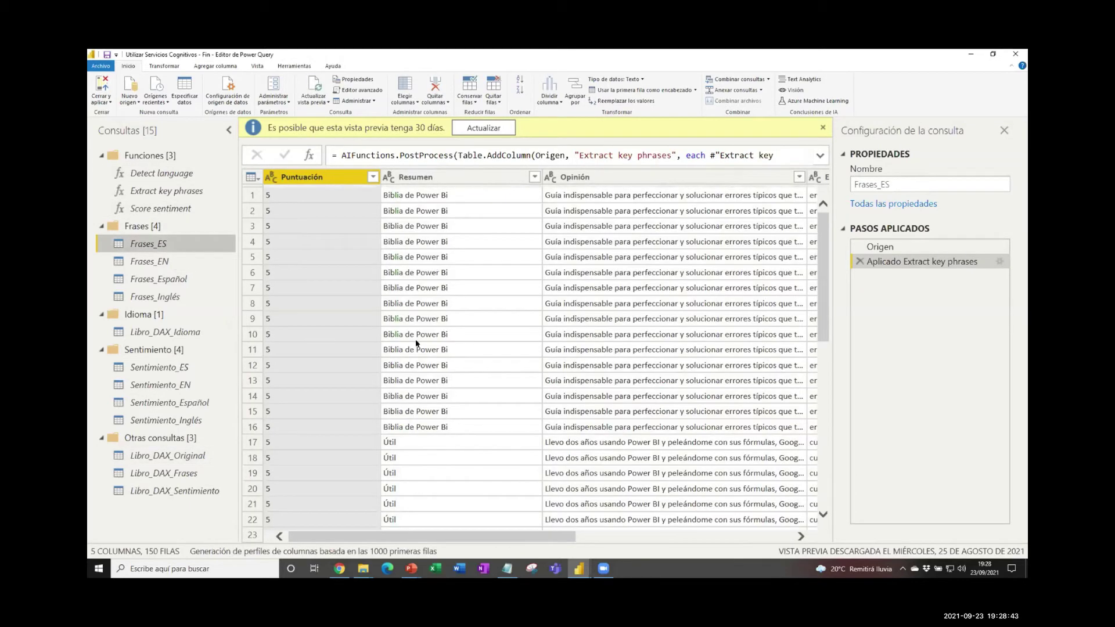
pyautogui.scroll(-9, 417, 343)
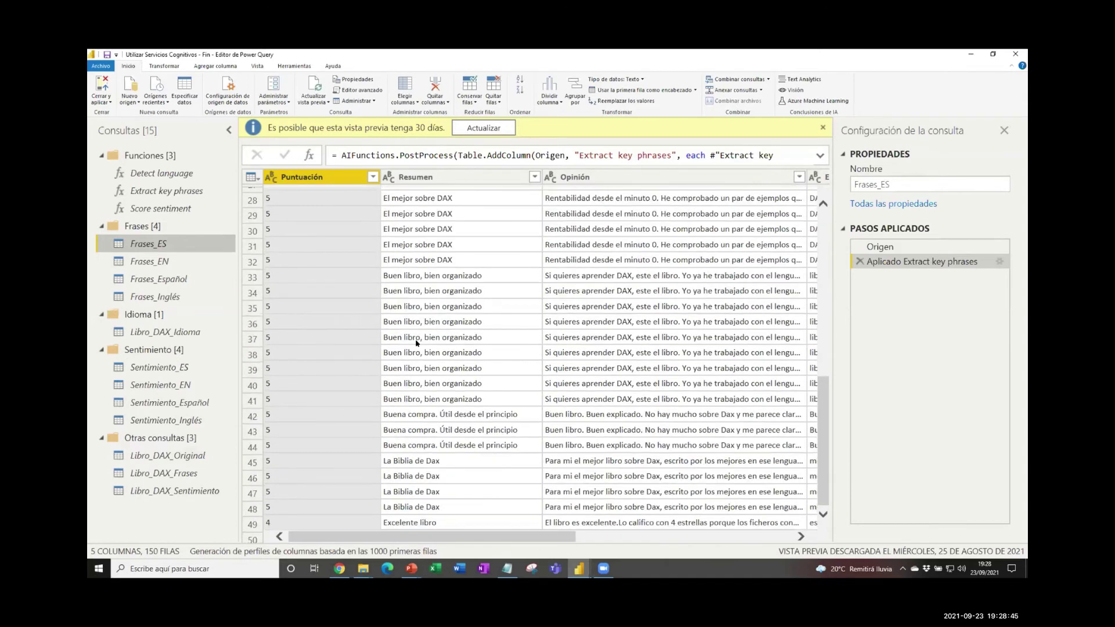
pyautogui.scroll(-2, 416, 342)
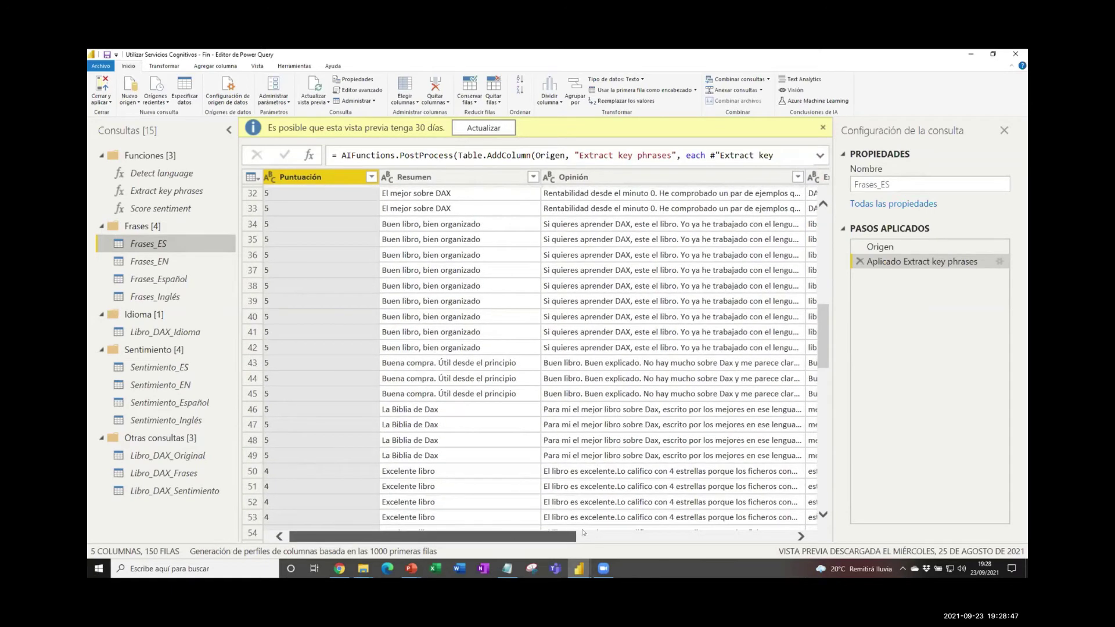
pyautogui.click(583, 532)
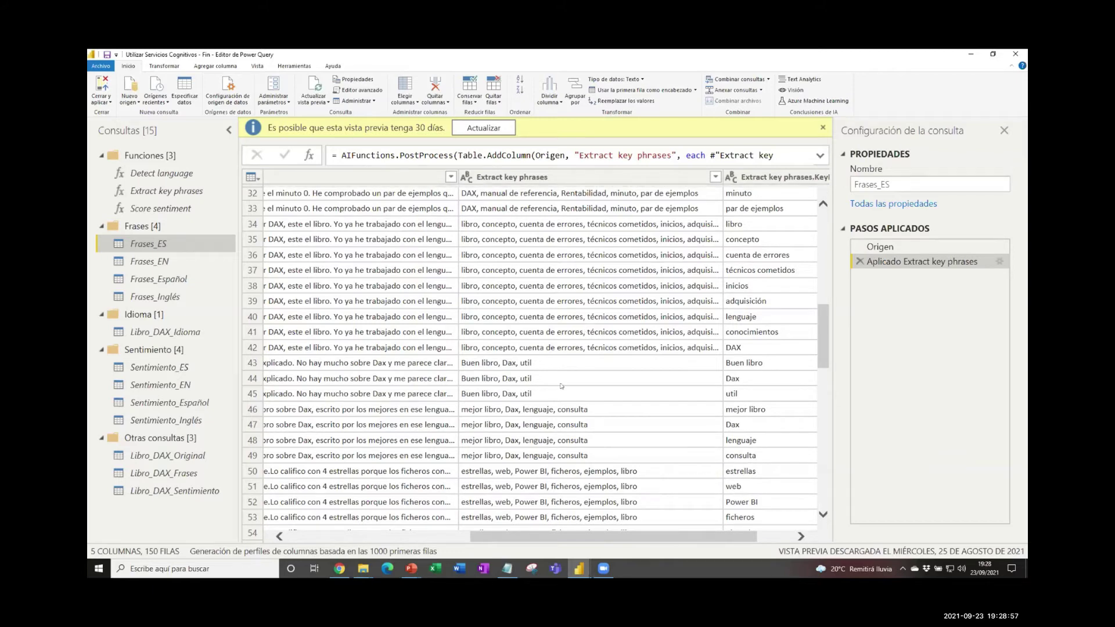
# Step: Open Sentimiento_ES, show its Score sentiment column, and expand the formula to highlight CognitiveServices.ScoreSentimenttexttext
pyautogui.click(185, 368)
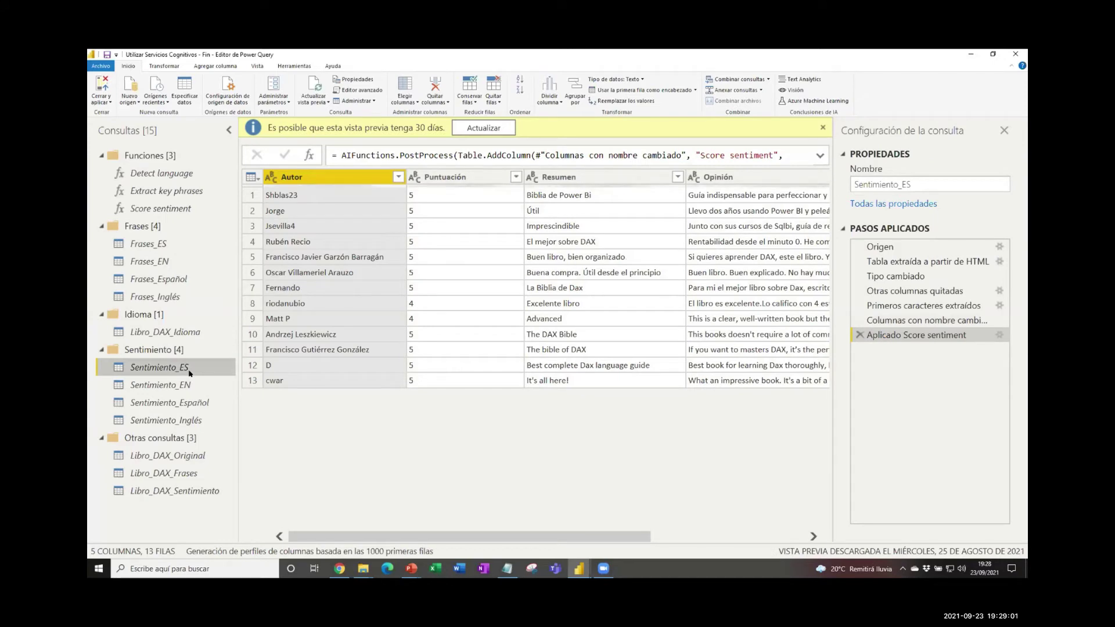
pyautogui.moveTo(412, 536); pyautogui.dragTo(528, 532)
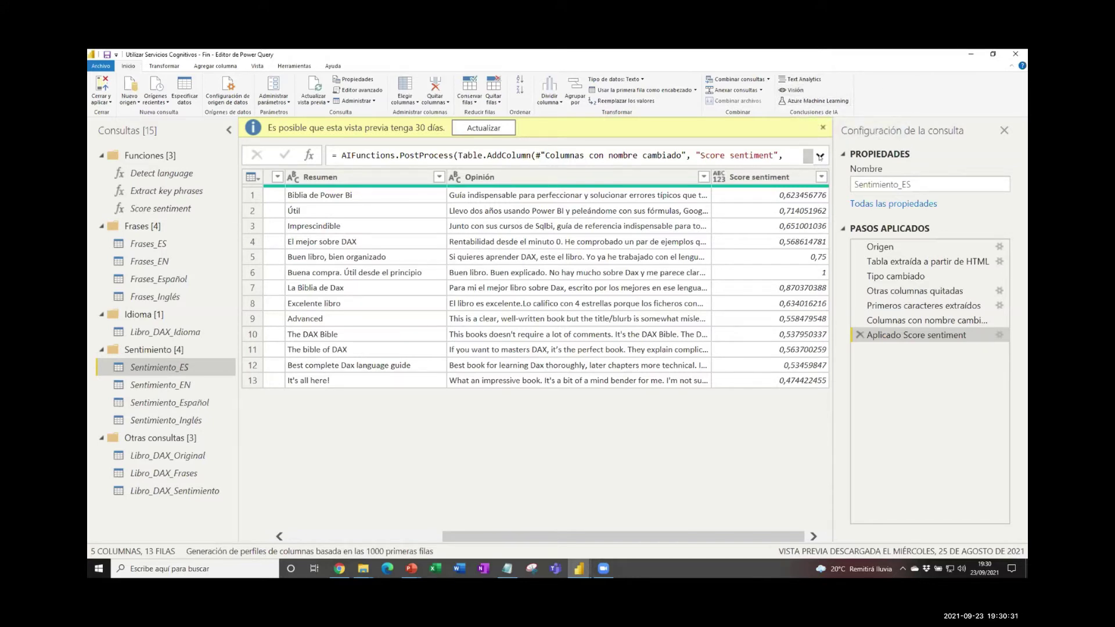
pyautogui.click(820, 156)
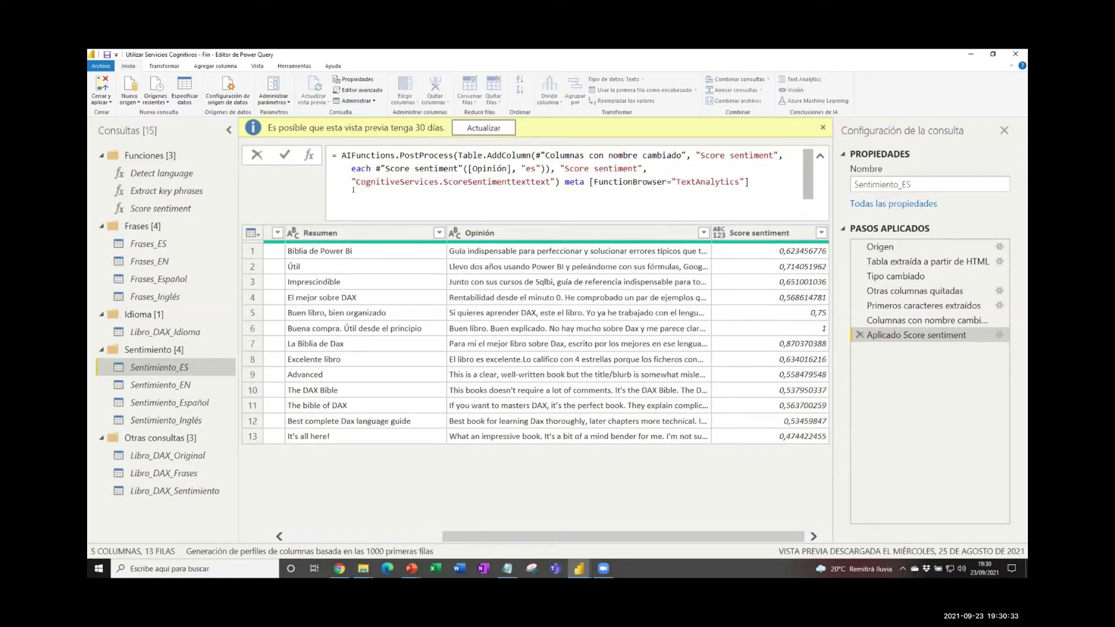
pyautogui.moveTo(356, 182); pyautogui.dragTo(550, 182)
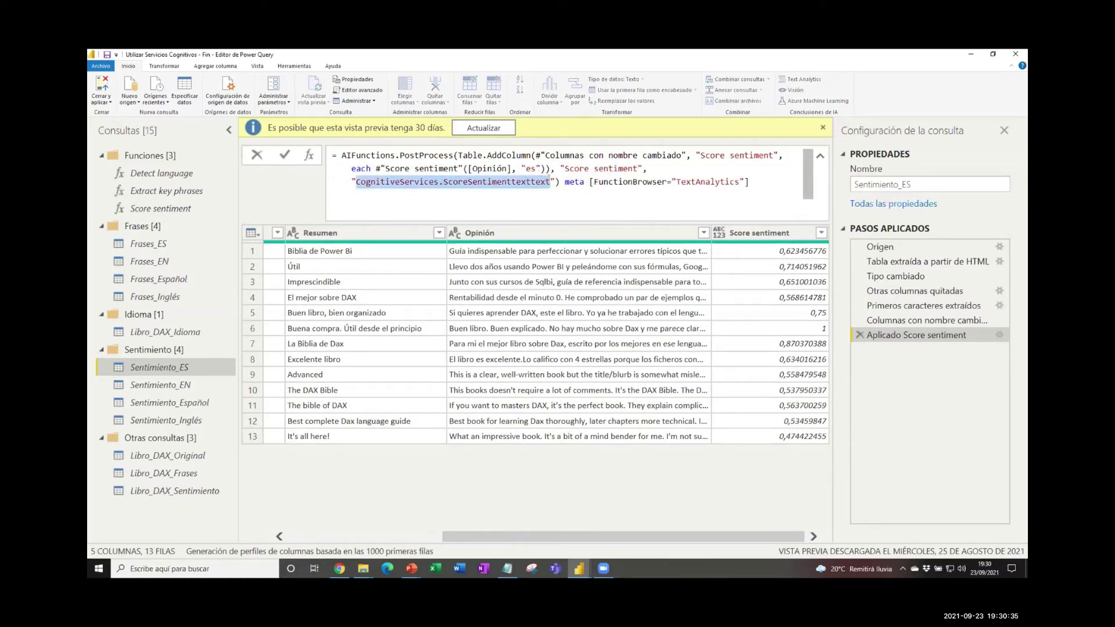
# Step: Minimize both query editors and switch to the Power BI y DS MBIT Sep21 report in Power BI Desktop
pyautogui.click(969, 58)
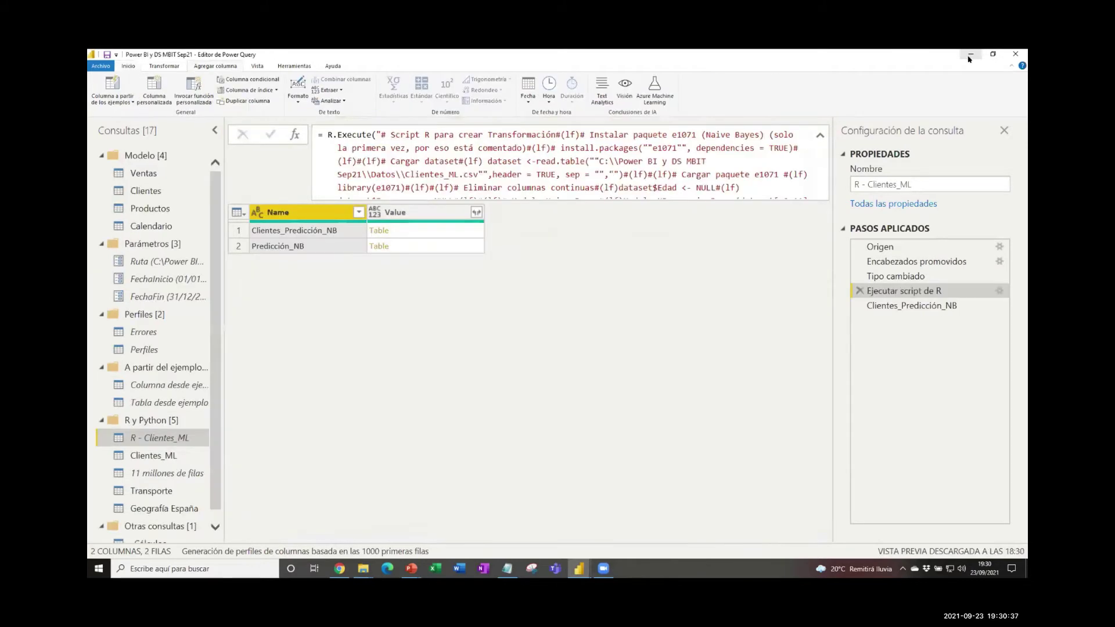
pyautogui.click(969, 56)
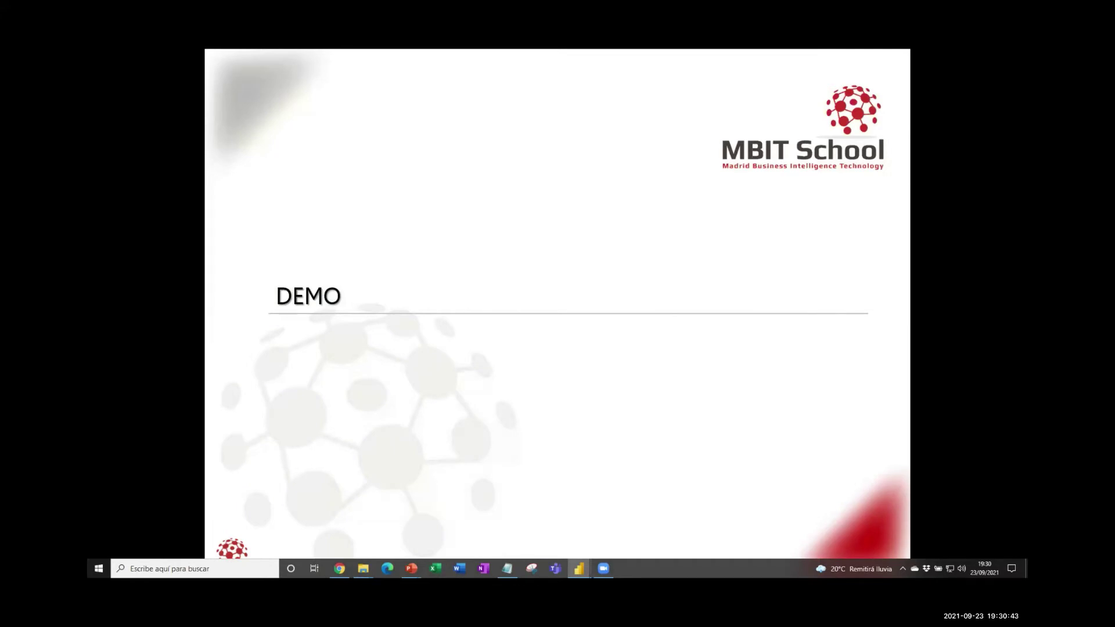
pyautogui.hotkey('alt', 'Tab')
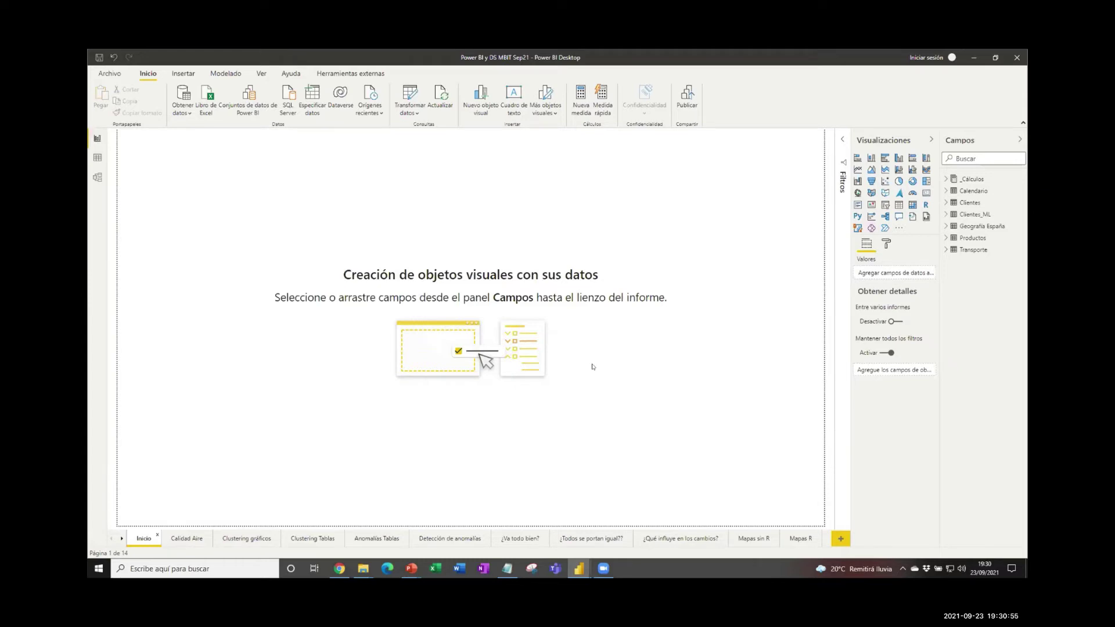
# Step: Open the Clustering gráficos page and inspect the fields and points of the Leyenda por Categorías scatter chart
pyautogui.click(238, 539)
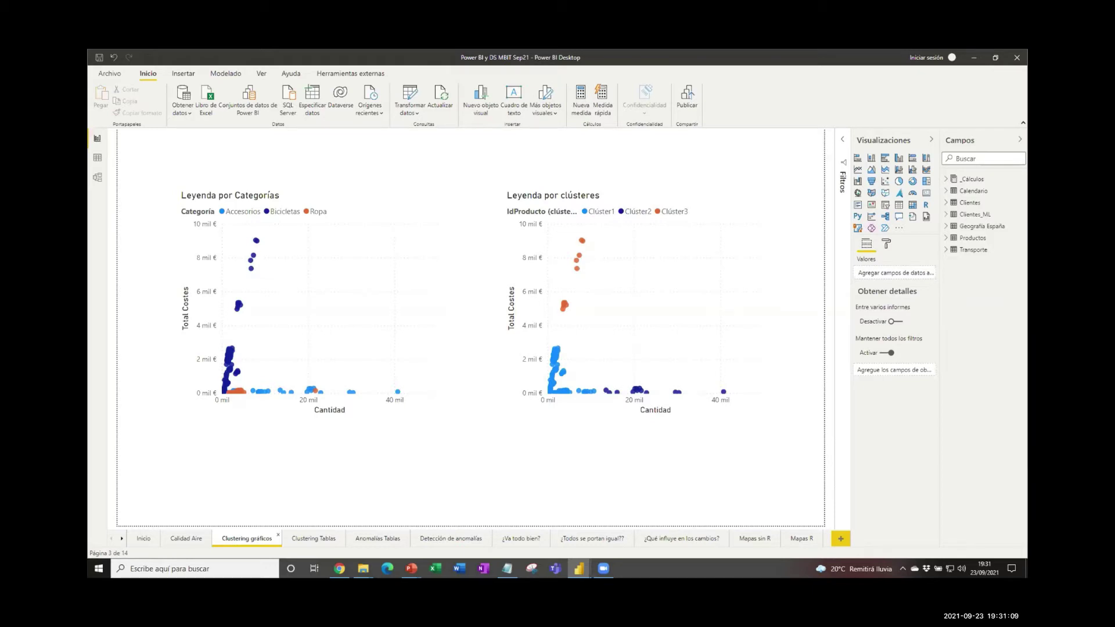
pyautogui.click(330, 196)
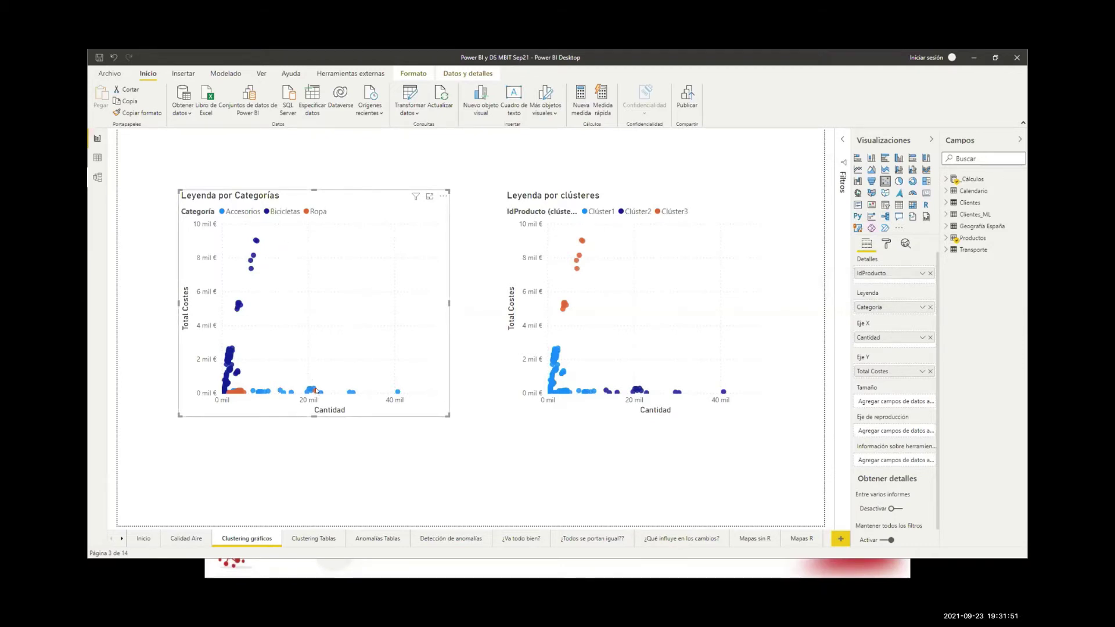
pyautogui.moveTo(316, 390)
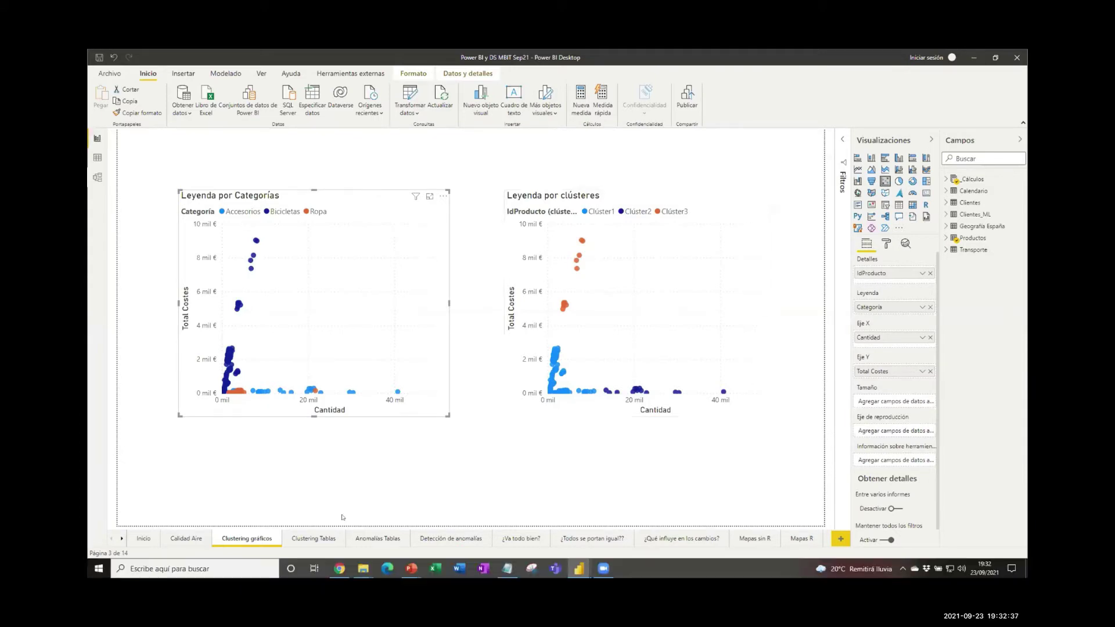
# Step: View the Clustering Tablas page and examine the shaded day-by-month matrix on the Anomalías Tablas page
pyautogui.click(319, 539)
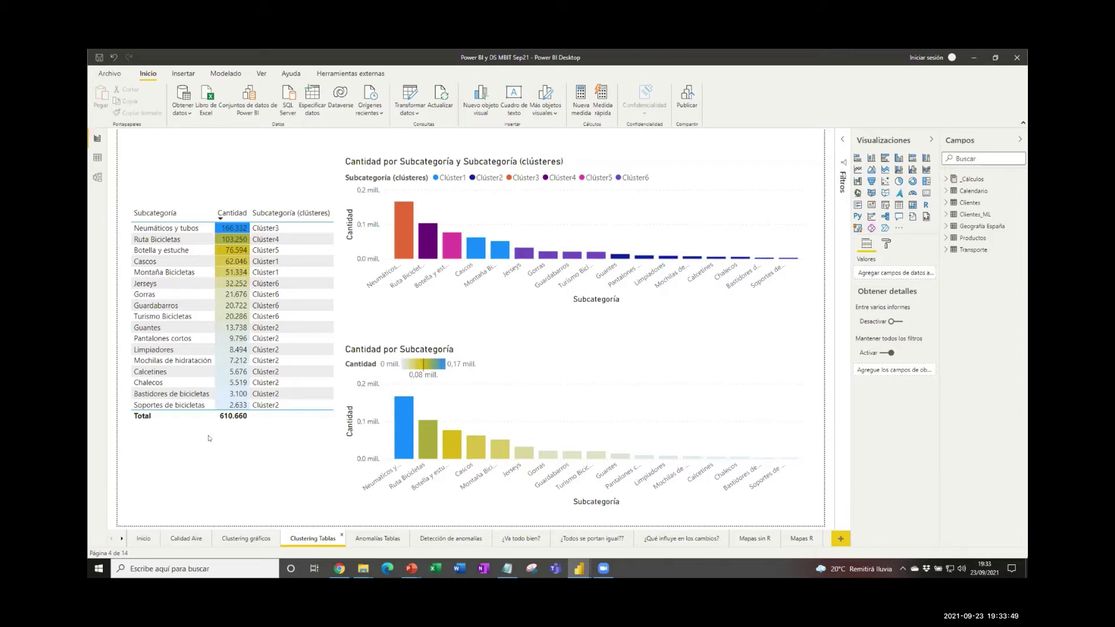
pyautogui.click(371, 540)
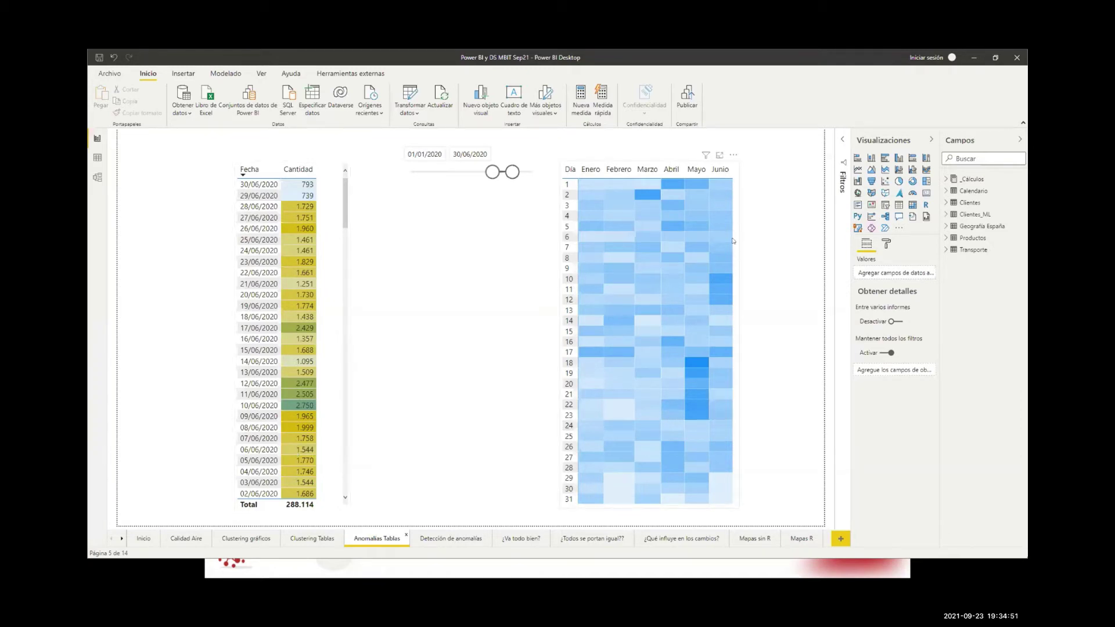
pyautogui.moveTo(731, 193)
pyautogui.moveTo(653, 200)
pyautogui.moveTo(655, 326)
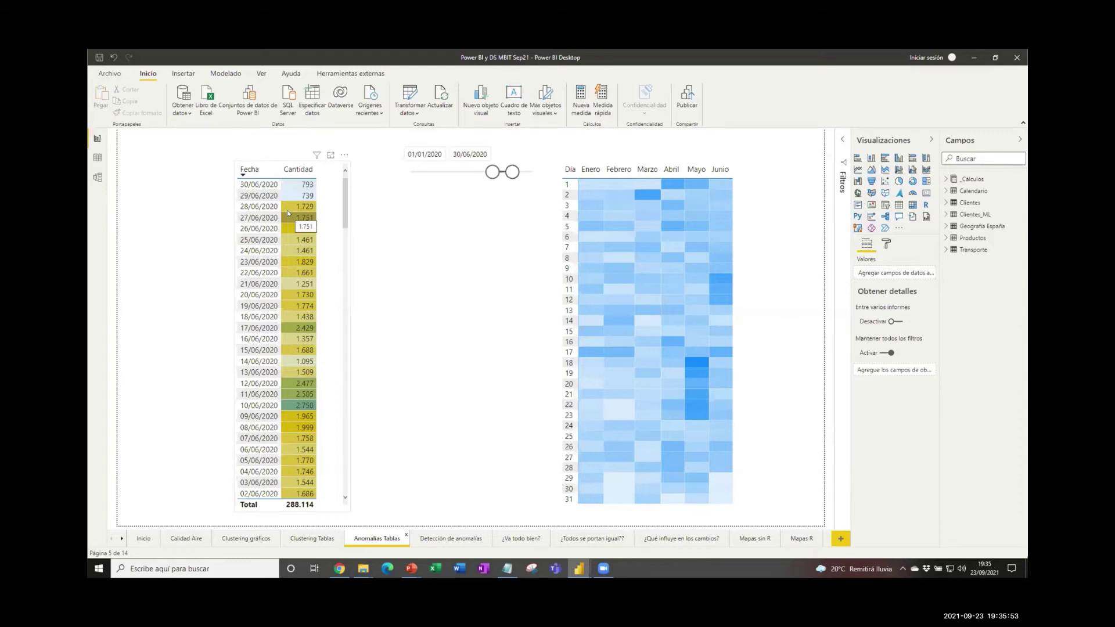
# Step: On the Detección de anomalías page, show the Buscar anomalías analytics settings of the Cantidad por Fecha line chart
pyautogui.click(453, 538)
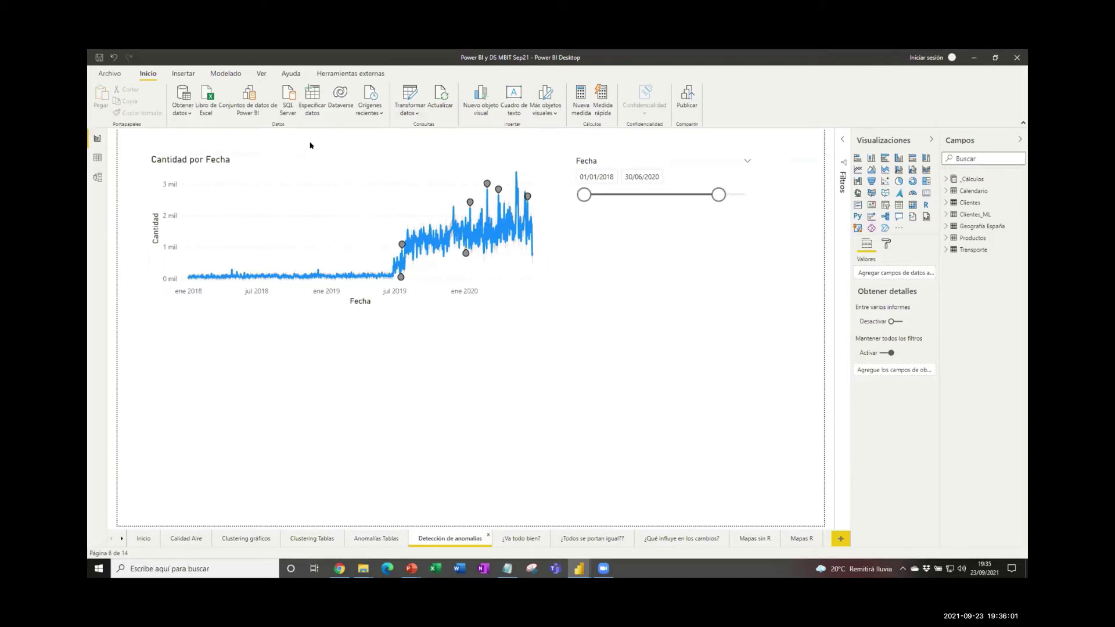
pyautogui.click(315, 161)
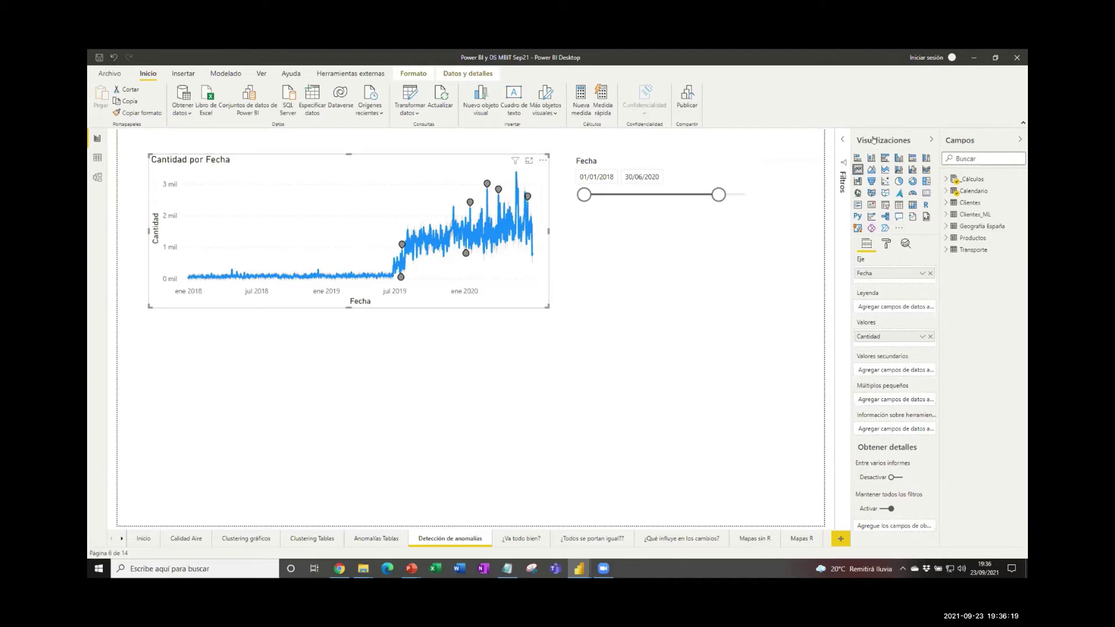
pyautogui.click(905, 244)
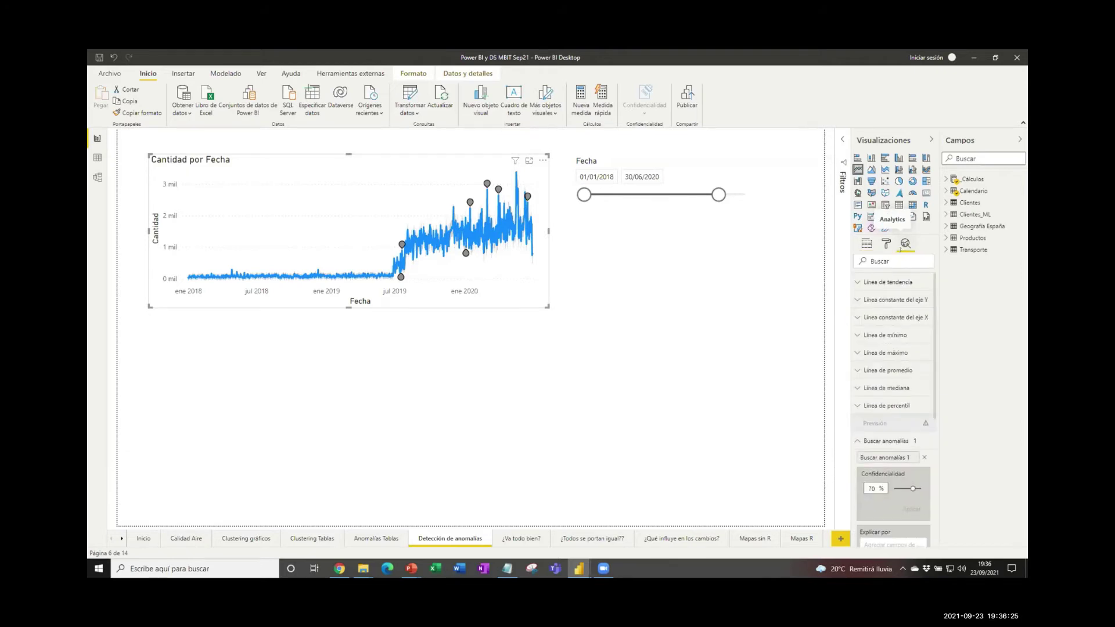
pyautogui.moveTo(935, 311); pyautogui.dragTo(932, 384)
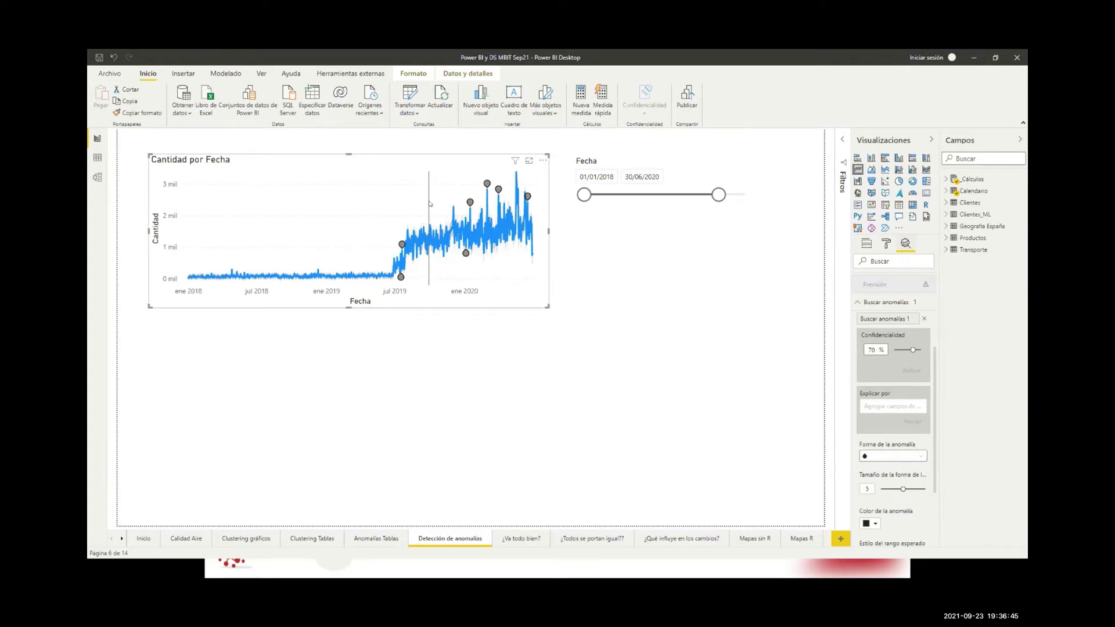
# Step: Inspect the explanations of the anomalies marked on the Cantidad por Fecha line chart, from July 2019 to June 2020
pyautogui.moveTo(457, 201)
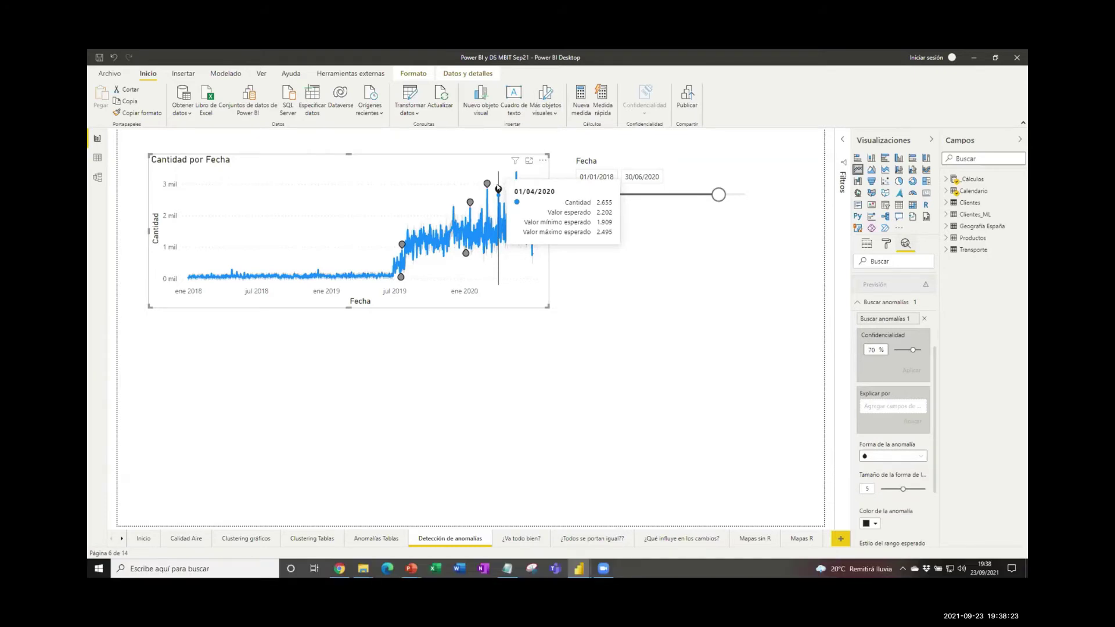
pyautogui.click(498, 188)
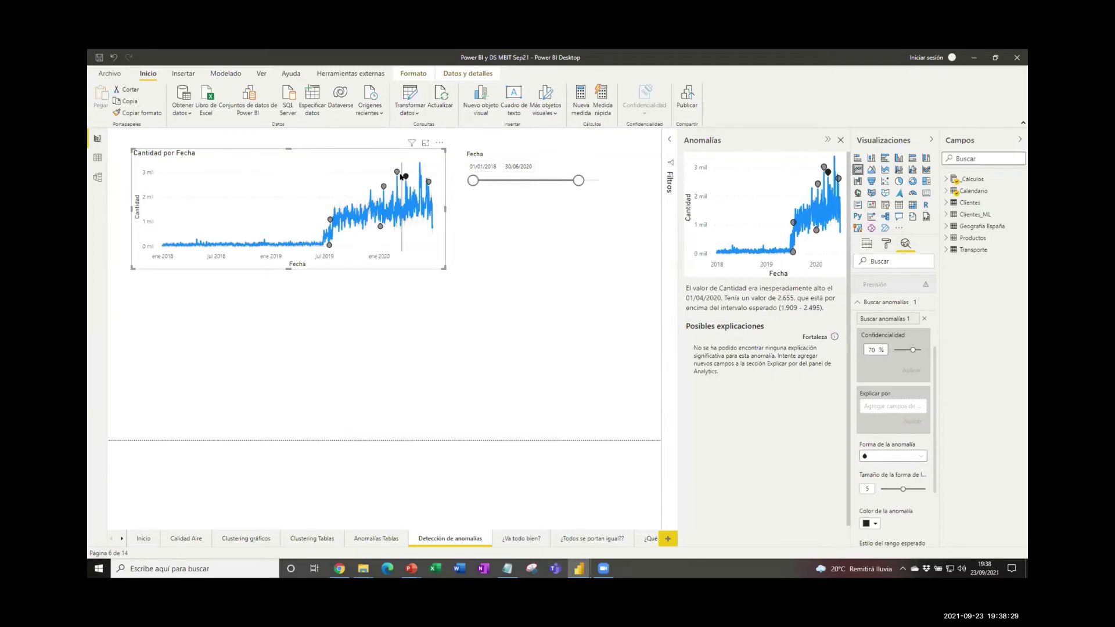
pyautogui.click(397, 172)
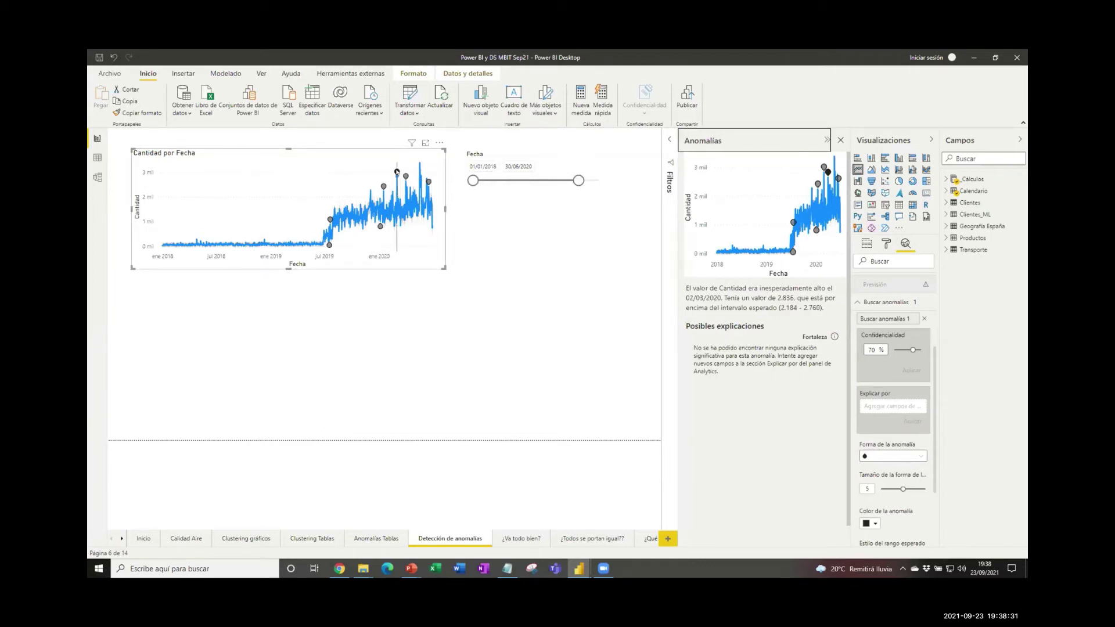
pyautogui.click(428, 183)
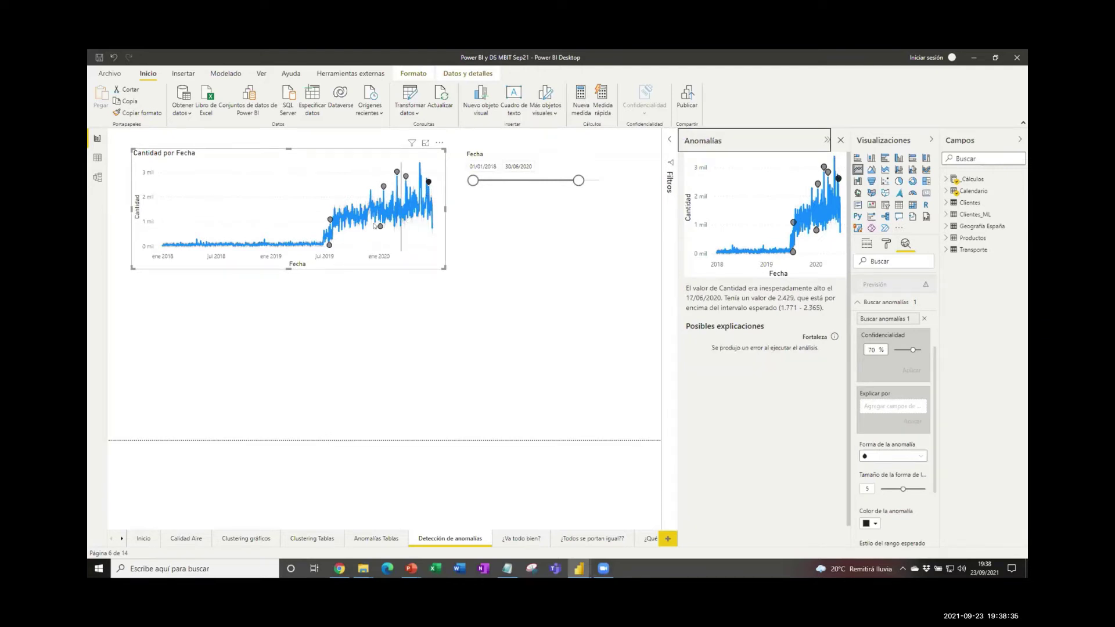
pyautogui.click(380, 226)
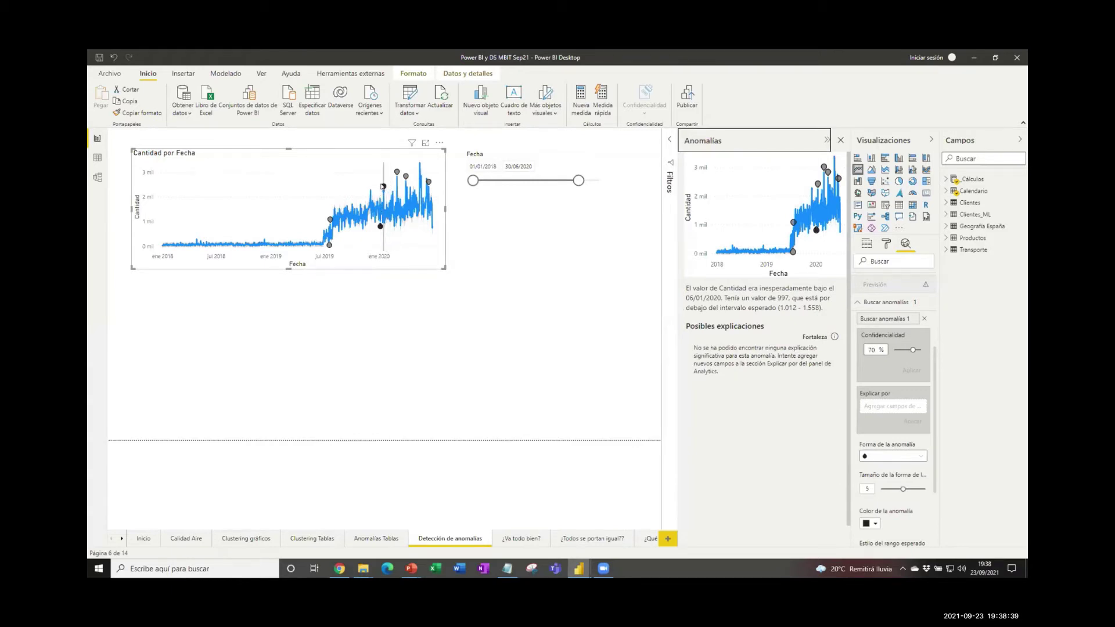
pyautogui.click(383, 186)
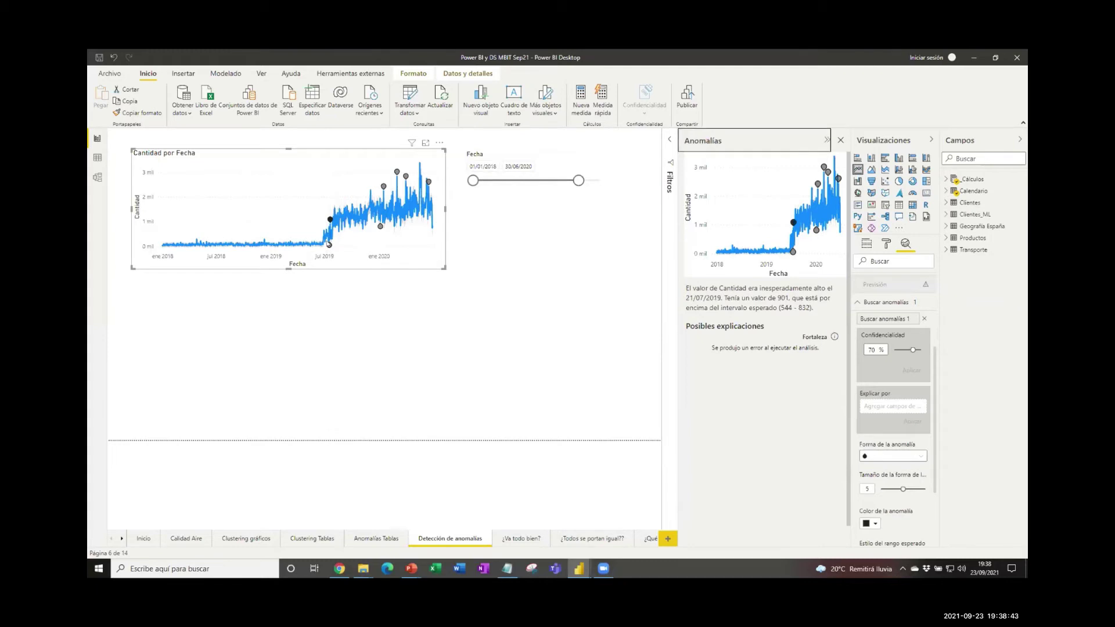
pyautogui.click(330, 244)
pyautogui.click(397, 173)
pyautogui.click(406, 176)
pyautogui.click(406, 176)
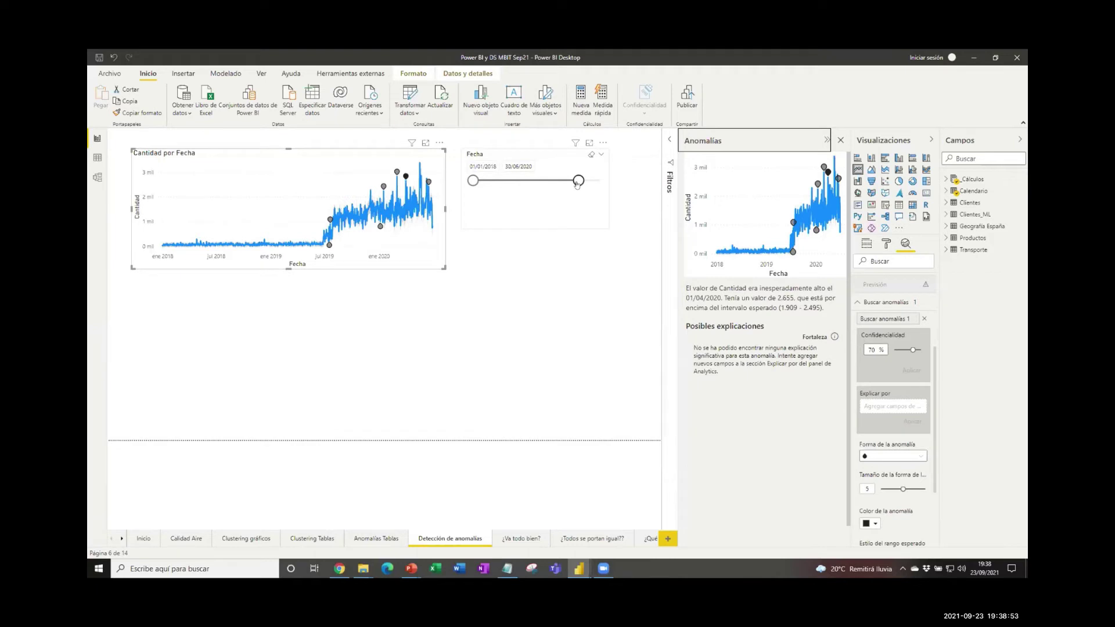
# Step: Set the Fecha slicer's end date to 28/03/2020 and inspect the explanation of each anomaly marked for that range
pyautogui.moveTo(578, 181); pyautogui.dragTo(568, 181)
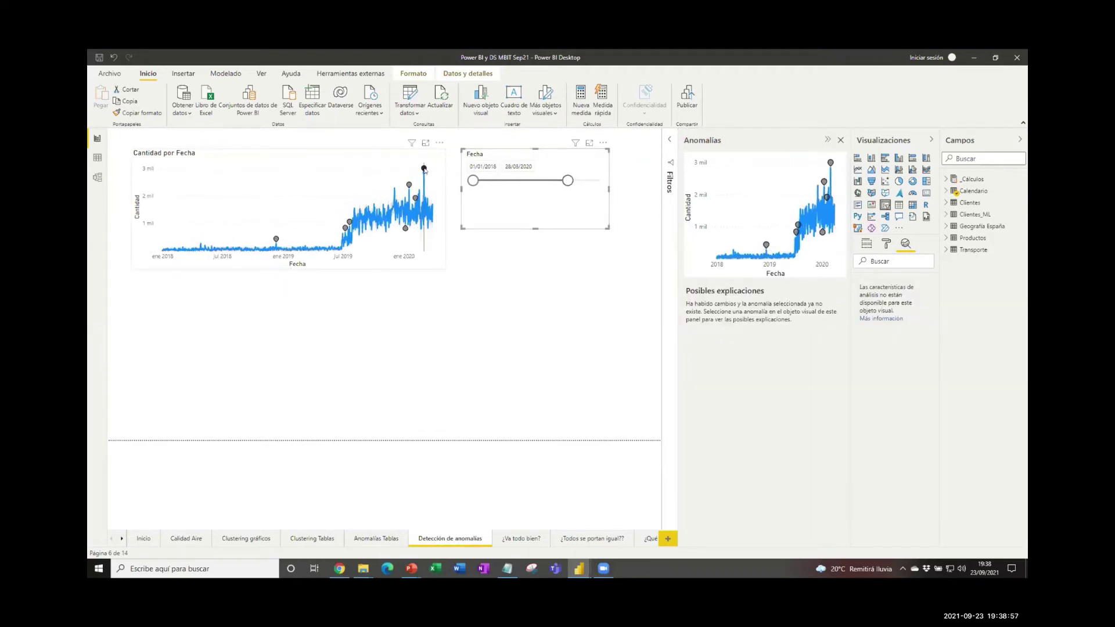
pyautogui.click(424, 169)
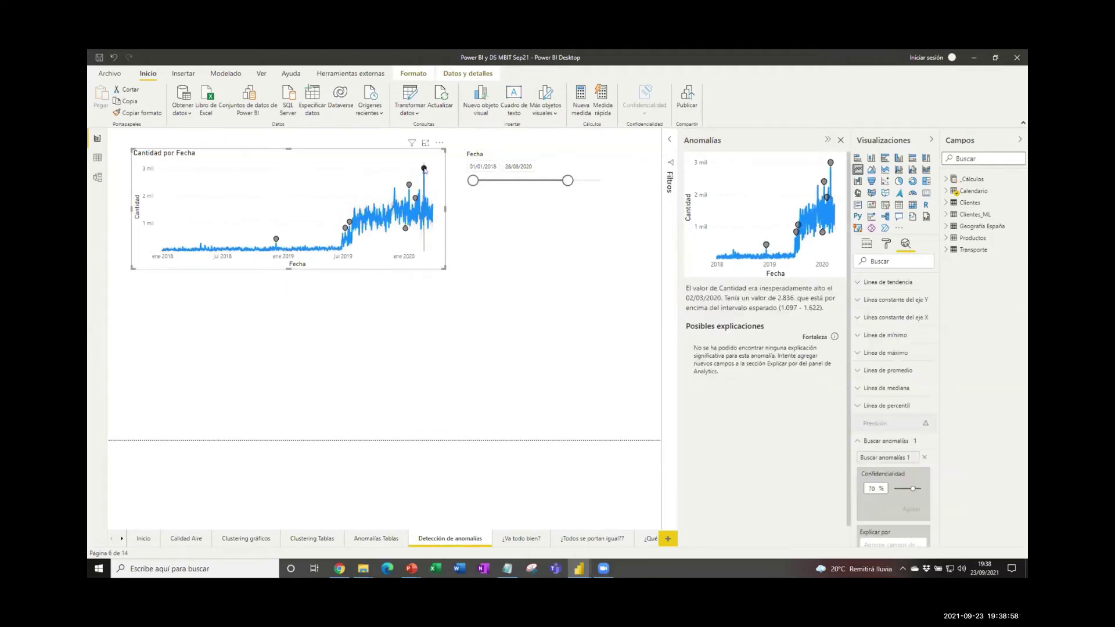
pyautogui.click(415, 199)
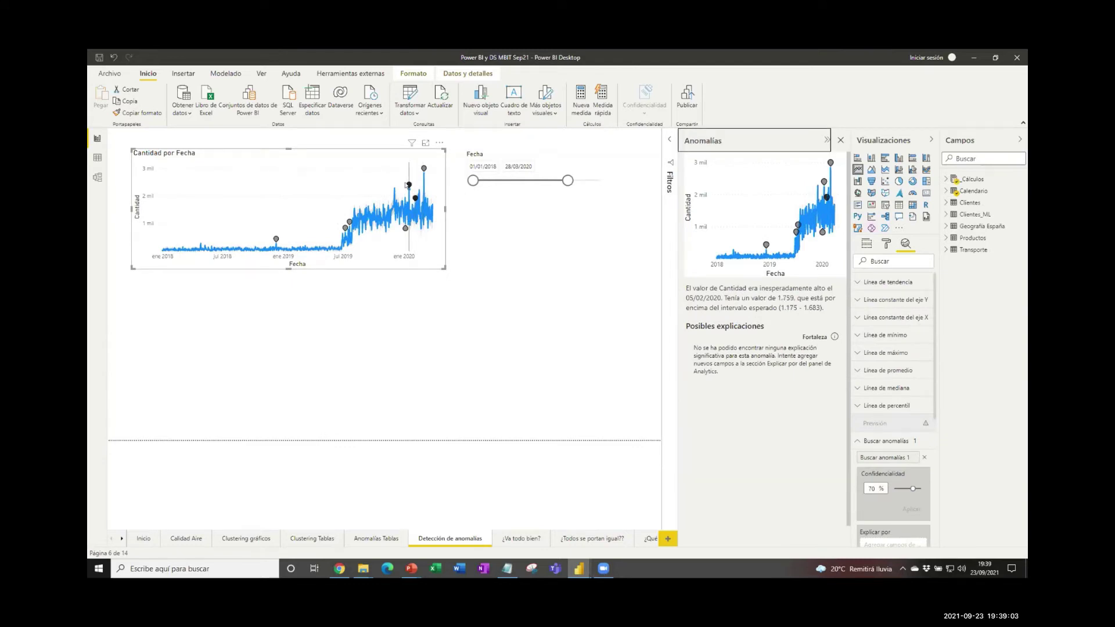
pyautogui.click(408, 185)
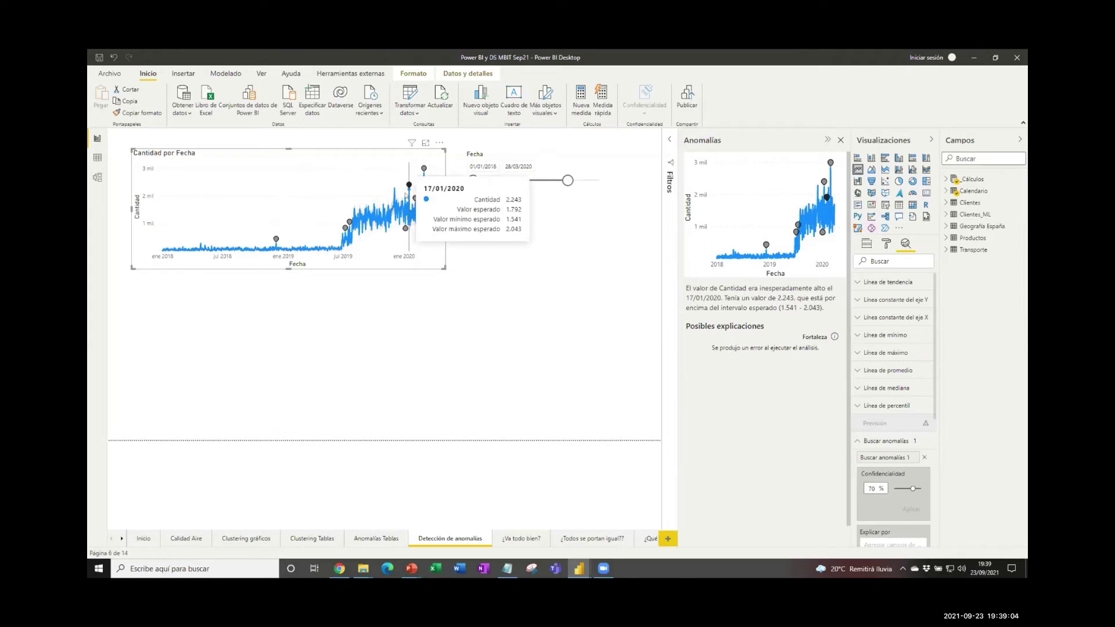
pyautogui.click(405, 228)
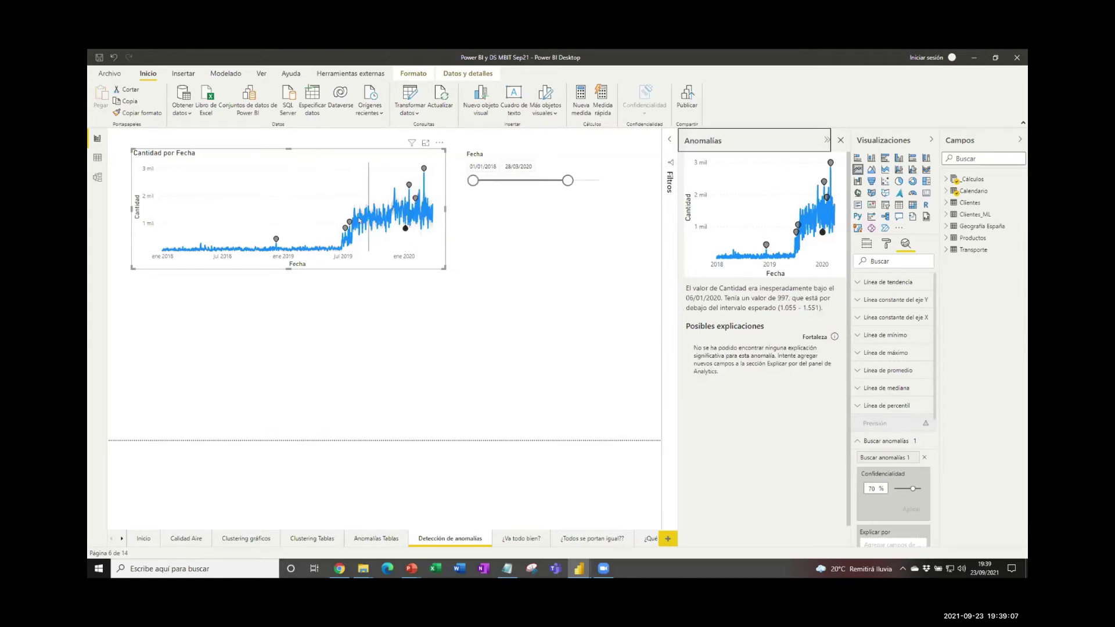
pyautogui.click(350, 222)
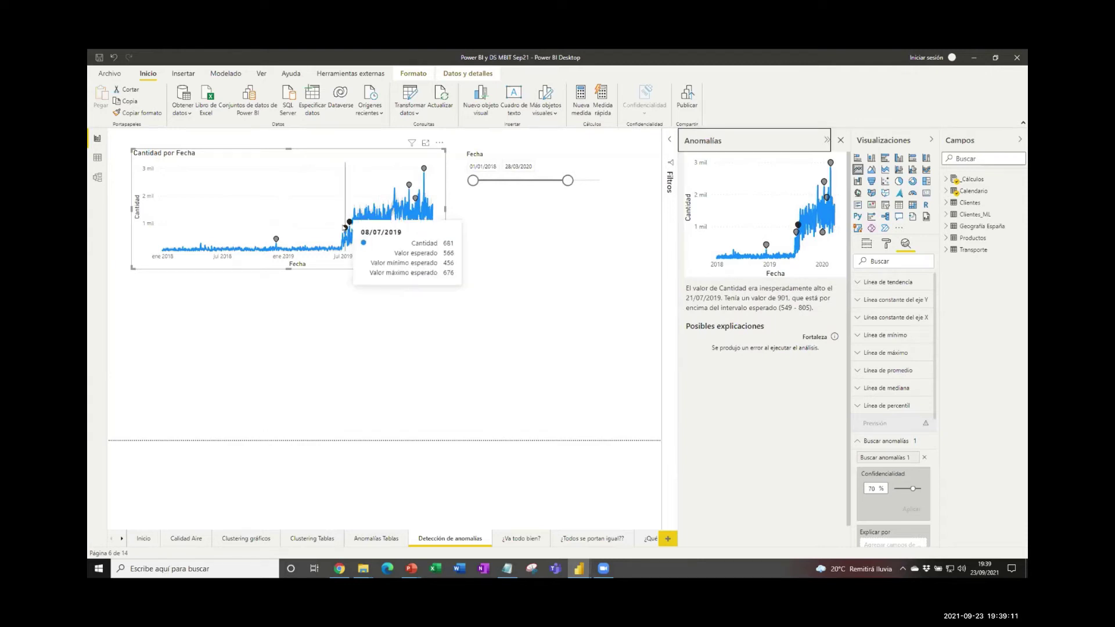
pyautogui.click(346, 227)
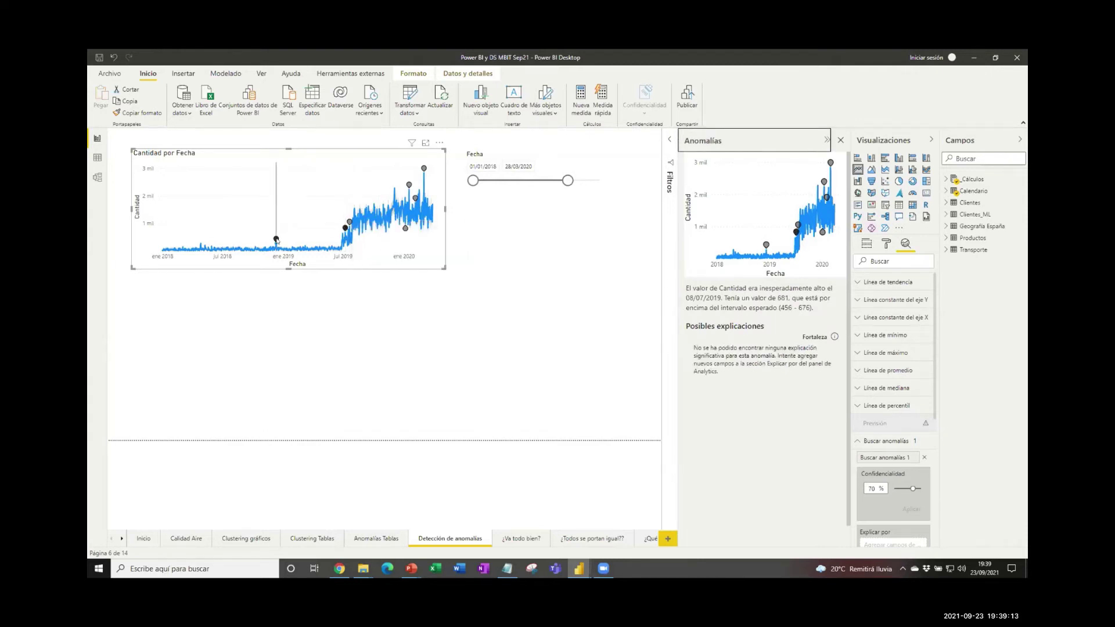
pyautogui.click(276, 239)
# Step: Set the Fecha slicer's end date to 12/07/2020 and then 12/01/2020, inspecting anomalies for each range, and close the anomaly explanations
pyautogui.moveTo(568, 181); pyautogui.dragTo(580, 181)
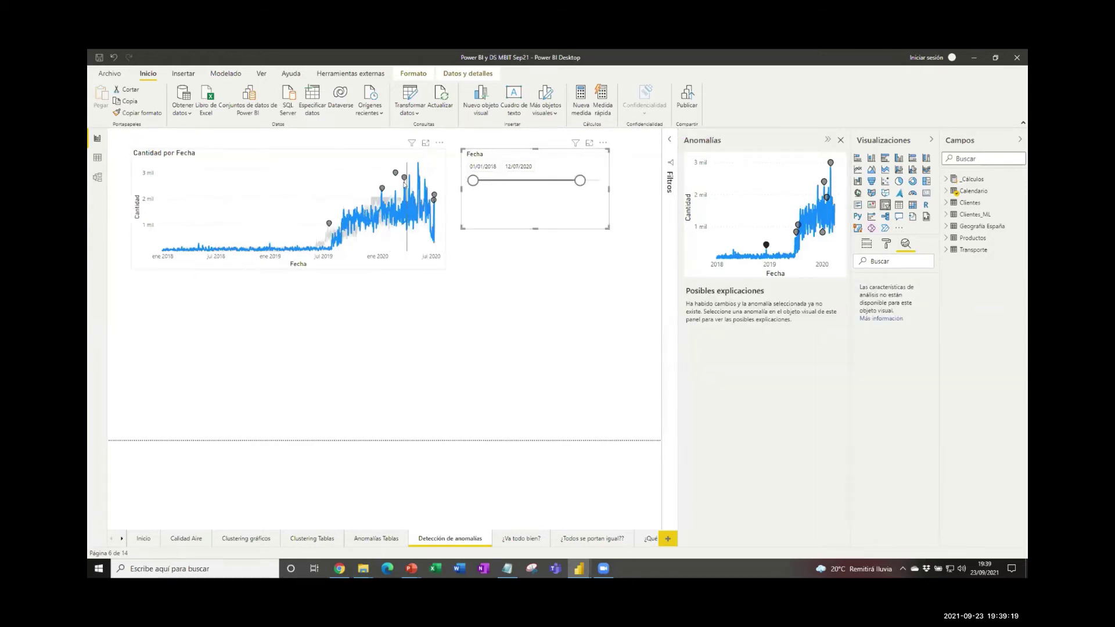
pyautogui.click(403, 177)
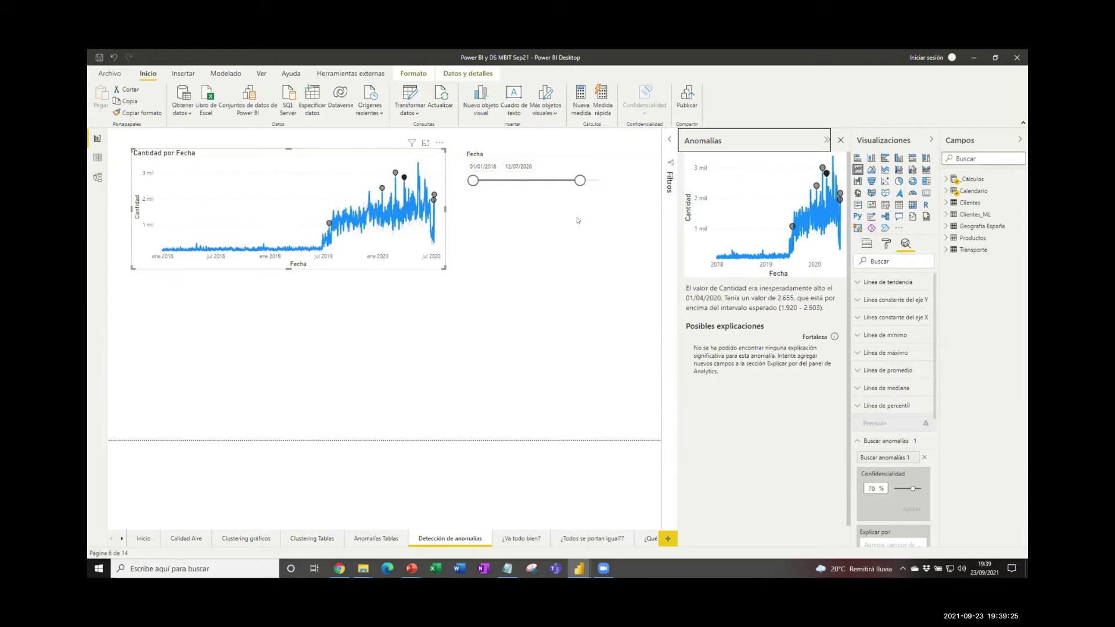
pyautogui.moveTo(577, 180); pyautogui.dragTo(555, 184)
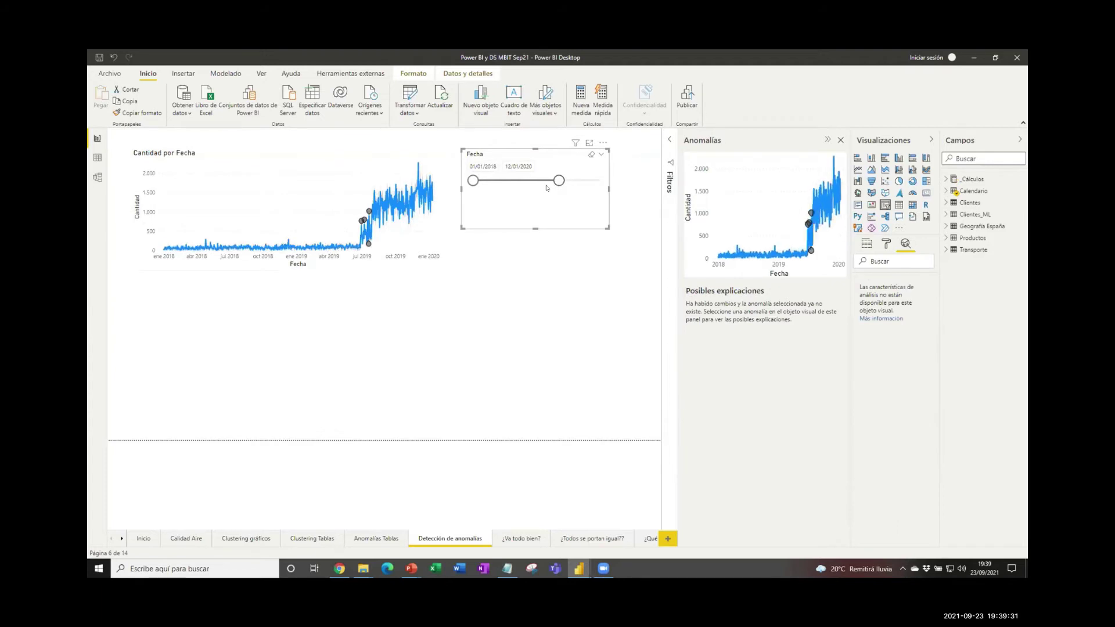
pyautogui.click(368, 211)
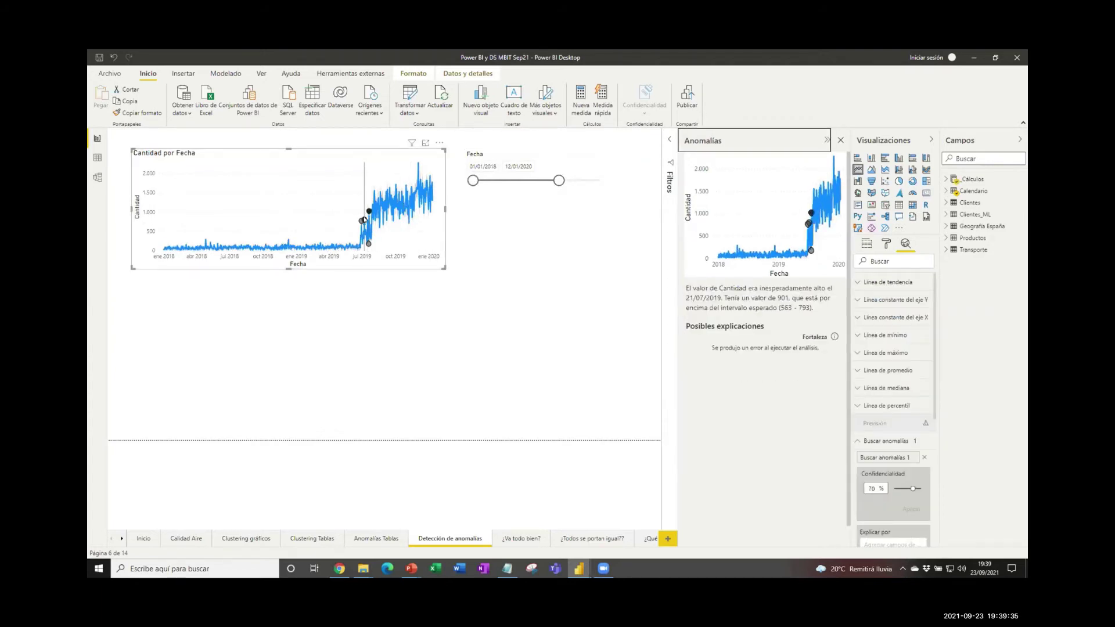
pyautogui.click(363, 221)
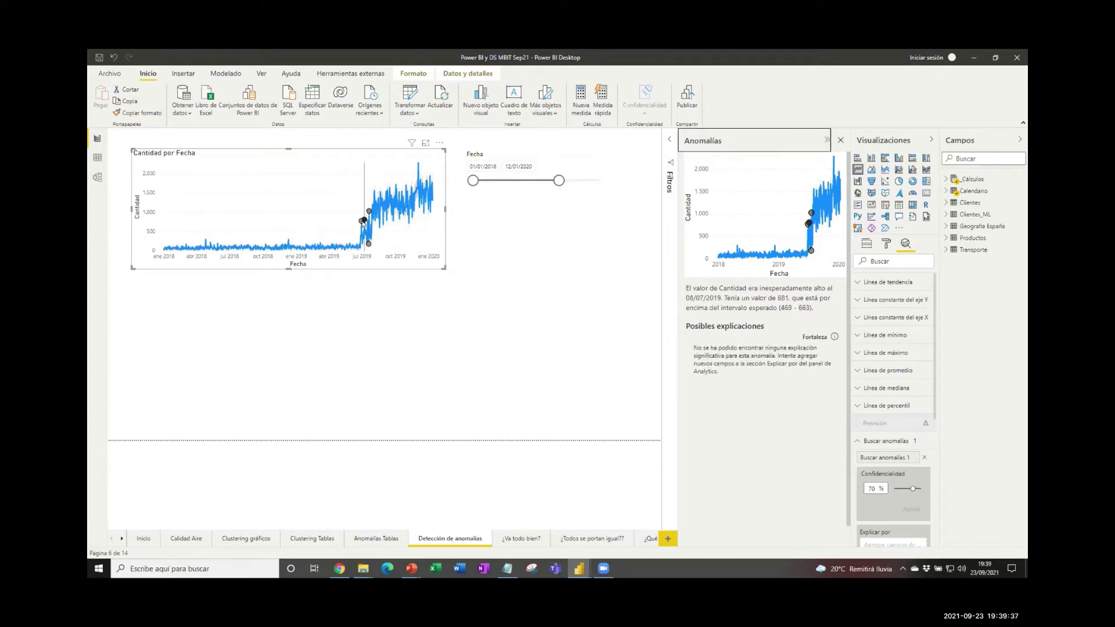
pyautogui.click(367, 243)
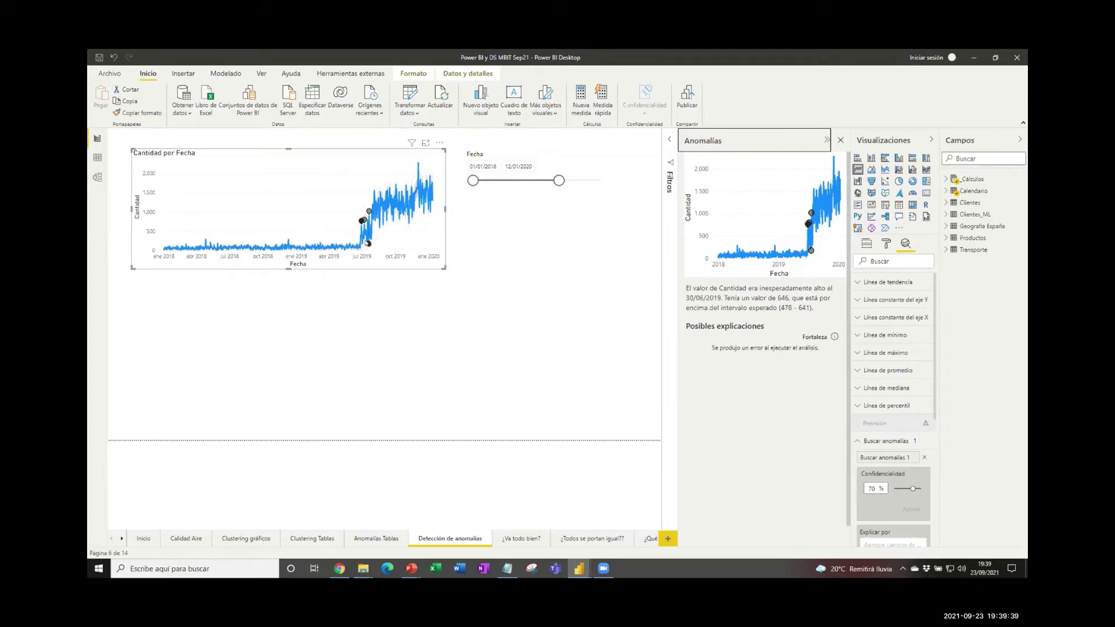
pyautogui.click(367, 243)
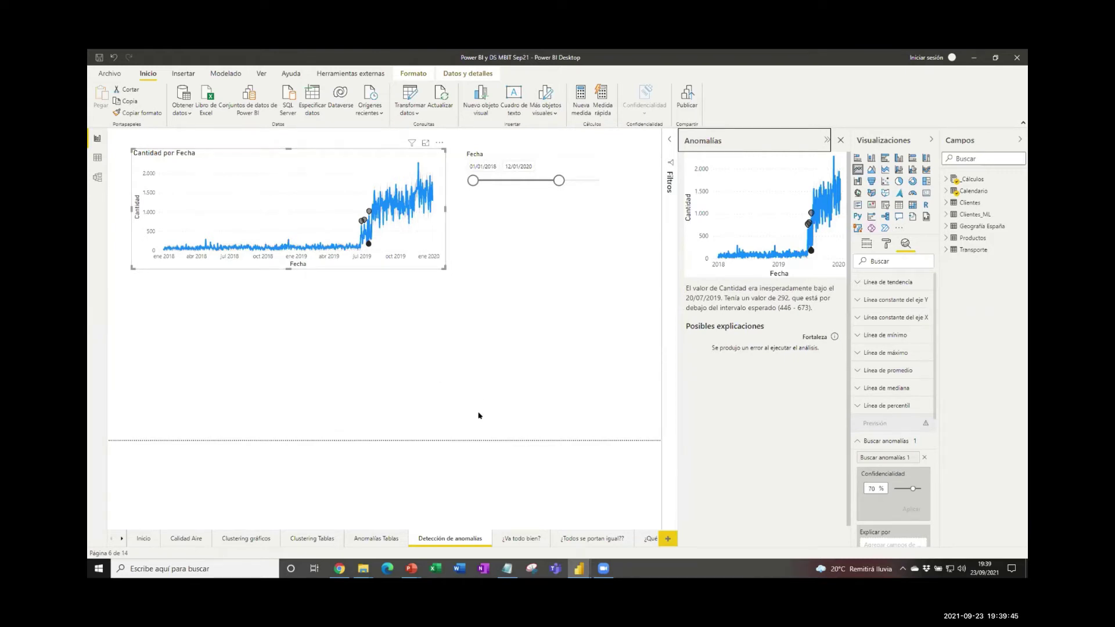
pyautogui.click(840, 140)
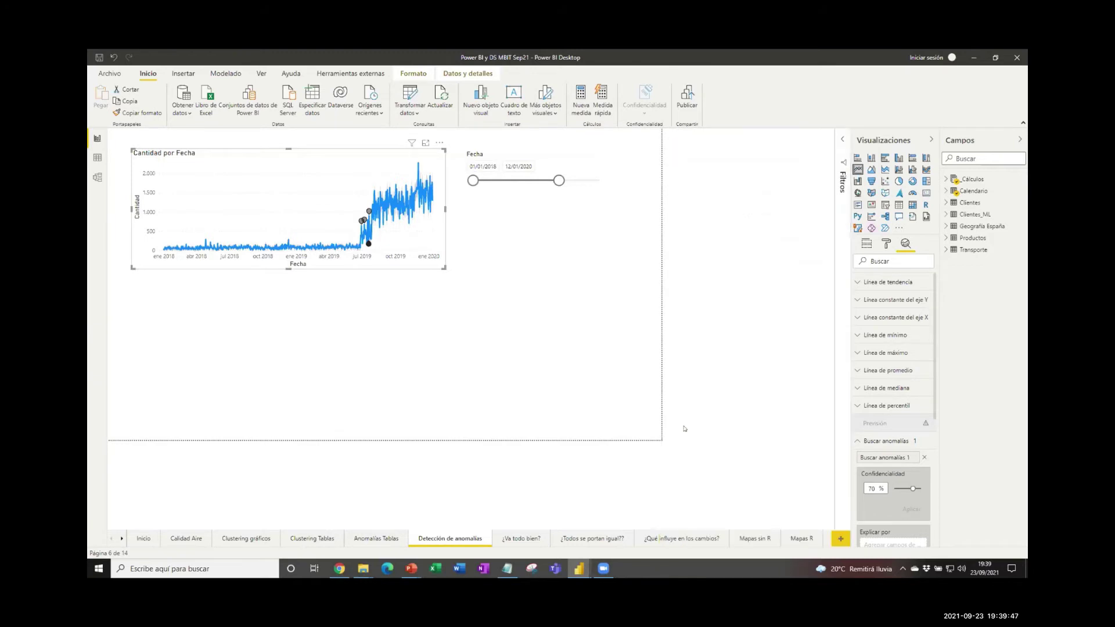
# Step: On the ¿Va todo bien? page, run the Explicación del aumento analysis for the 2020 column of the Cantidad por Año chart
pyautogui.click(521, 541)
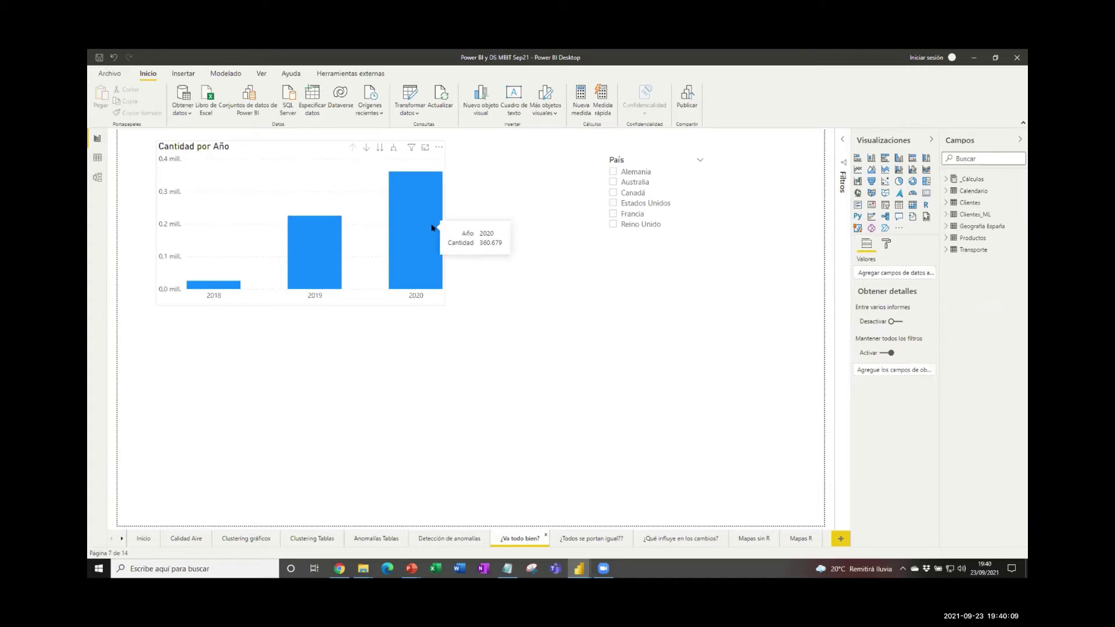
pyautogui.rightClick(412, 241)
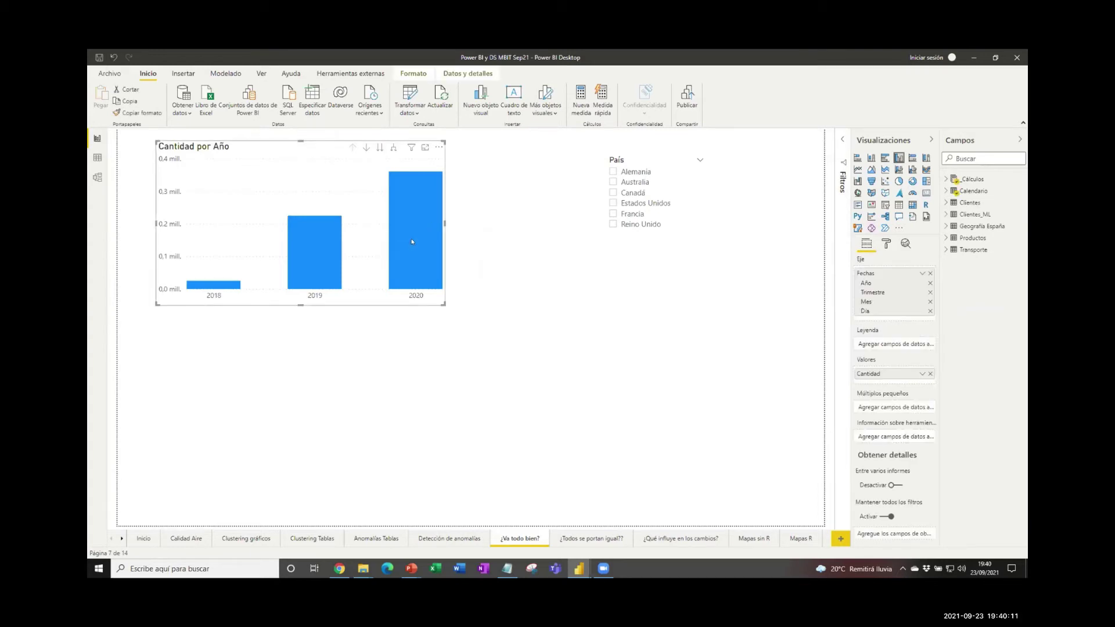
pyautogui.moveTo(454, 312)
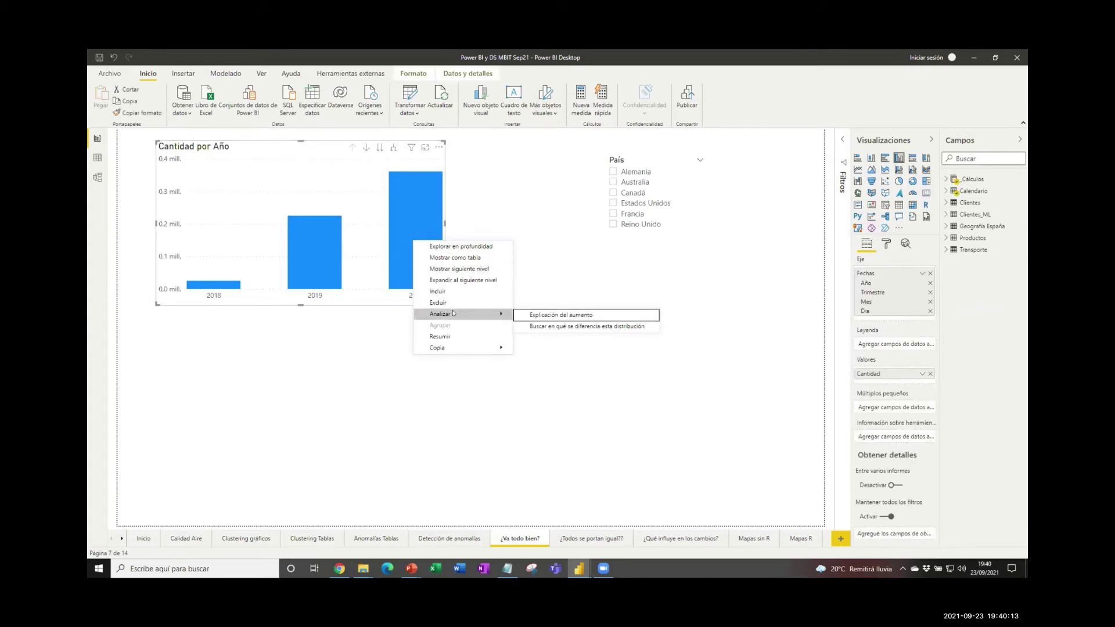
pyautogui.click(546, 314)
pyautogui.moveTo(500, 315)
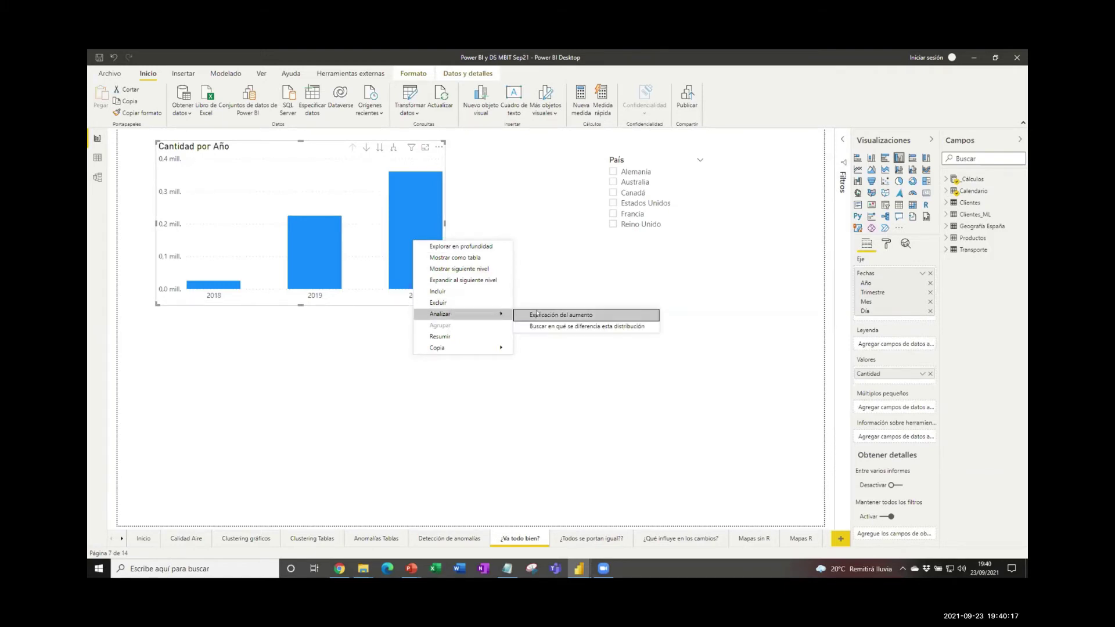
pyautogui.click(537, 313)
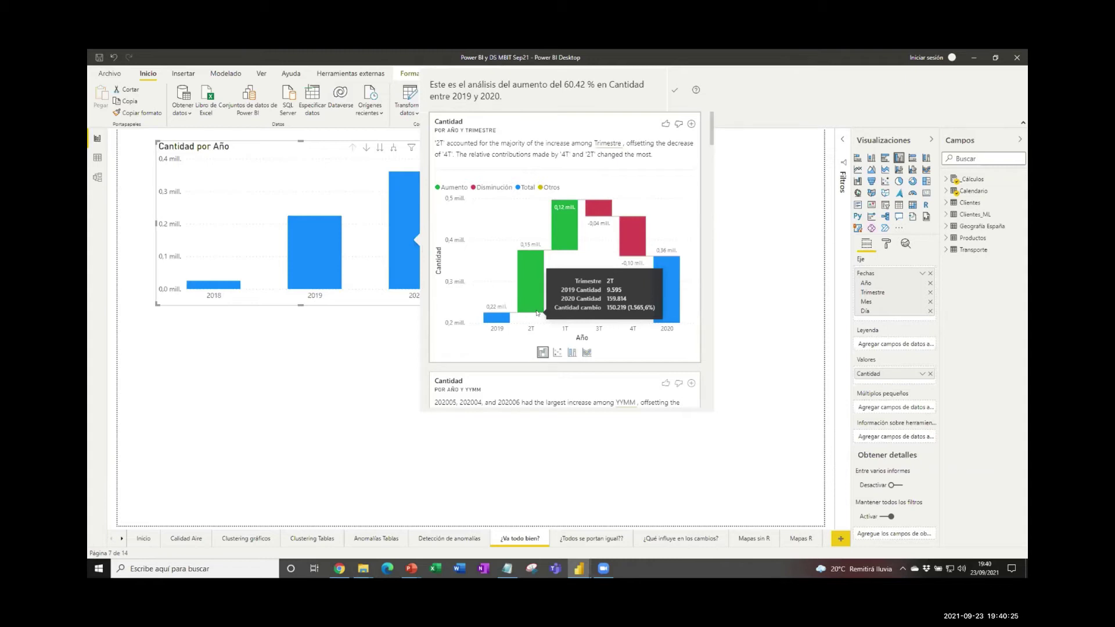
# Step: Review the increase analysis breakdowns by YYMM, Mes, Mes 3L and Nro. Mes, and examine the decreasing bar in the Modelo waterfall
pyautogui.scroll(-5, 546, 271)
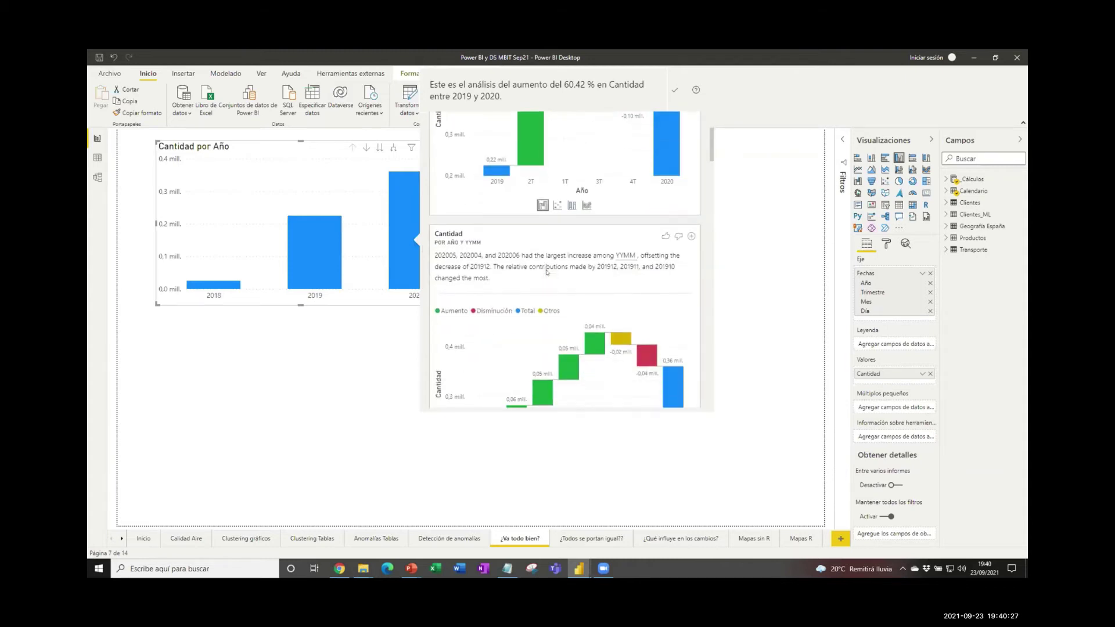
pyautogui.scroll(-5, 547, 272)
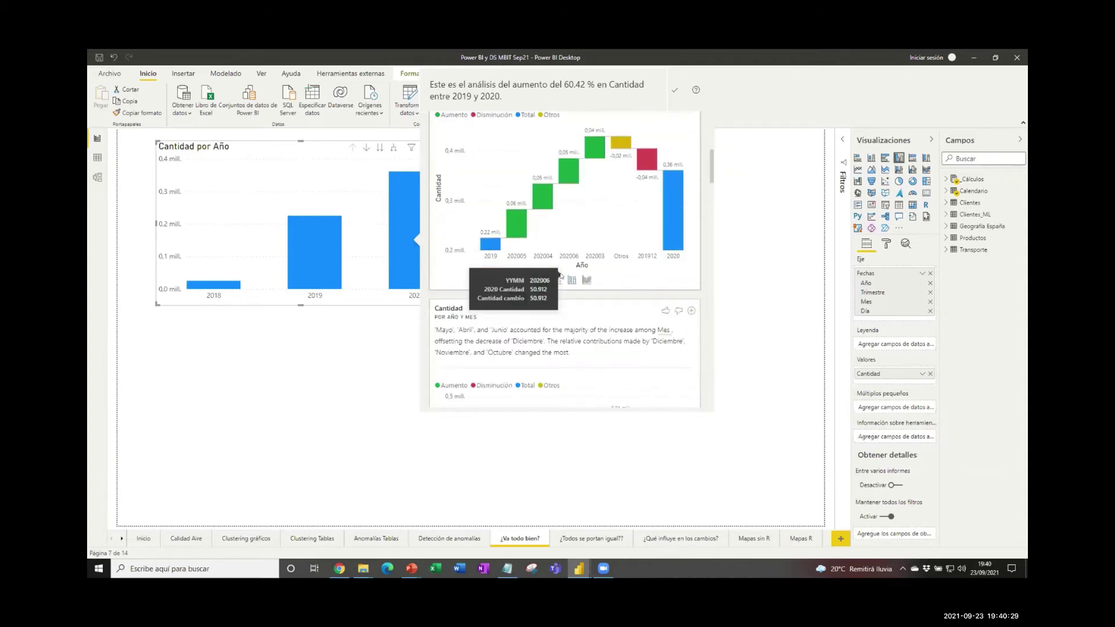
pyautogui.scroll(-5, 561, 275)
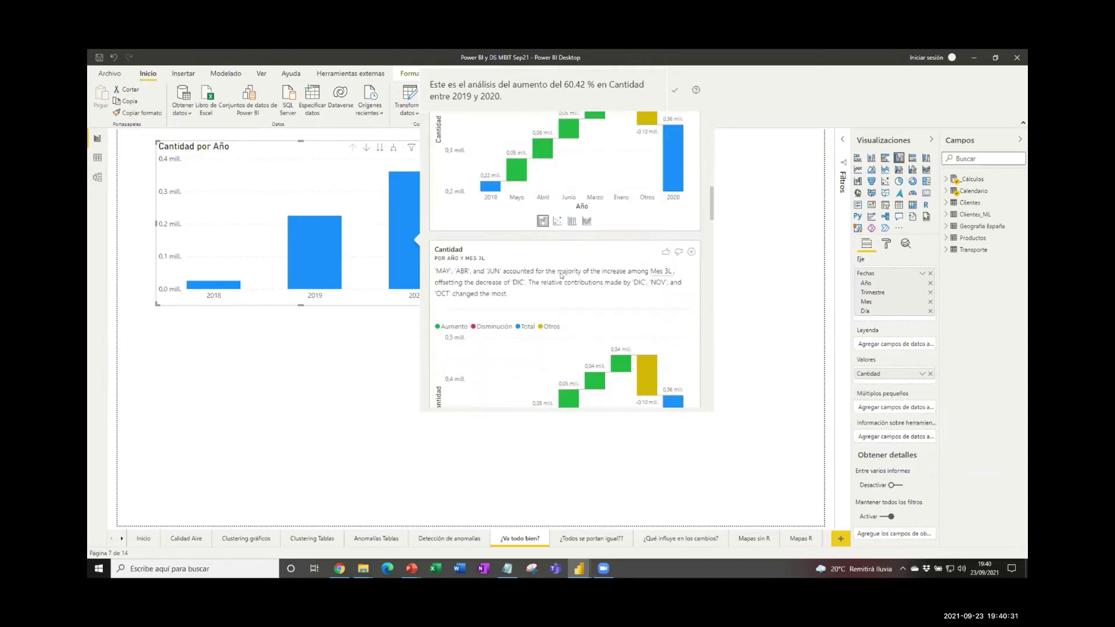
pyautogui.scroll(-5, 561, 275)
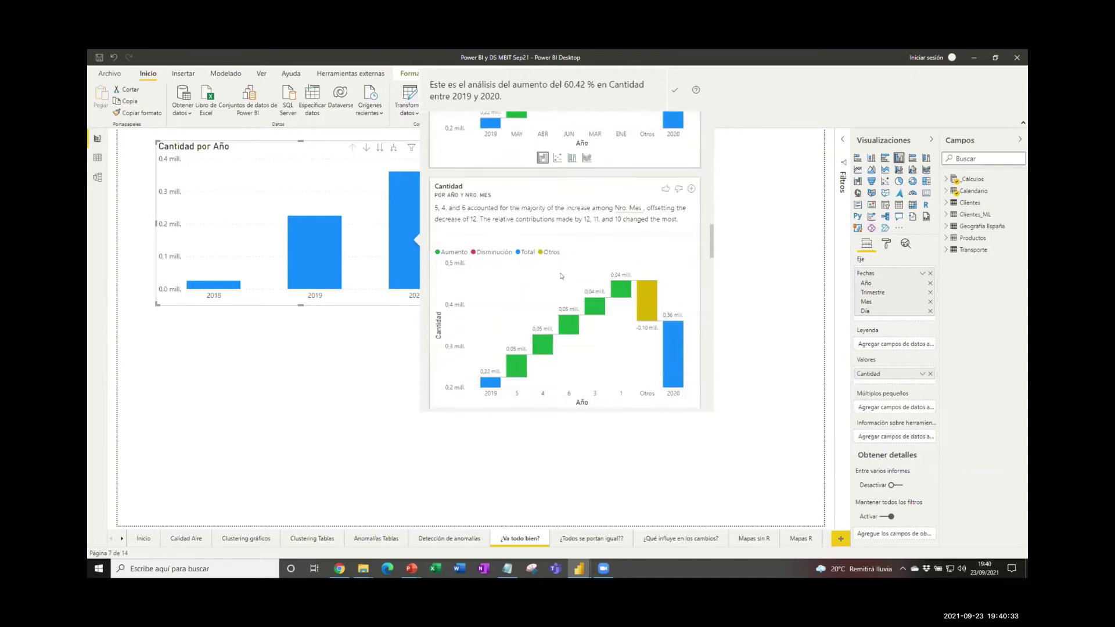
pyautogui.scroll(-5, 561, 275)
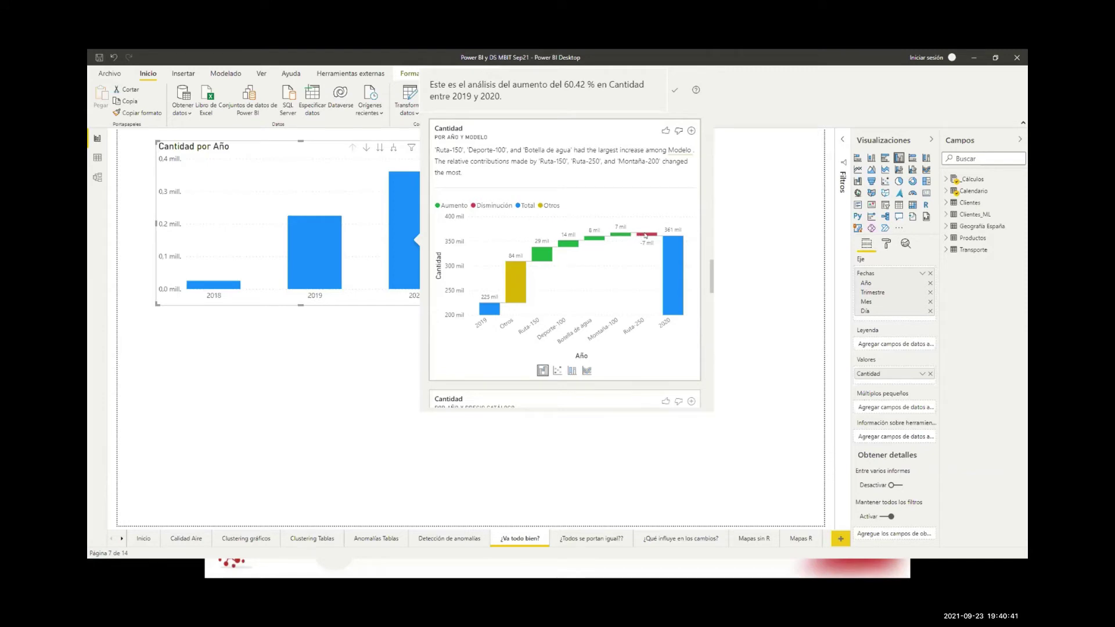
pyautogui.moveTo(646, 235)
# Step: Show the Modelo breakdown as a scatter chart and inspect the Montaña-200 and Ruta-250 points
pyautogui.click(557, 371)
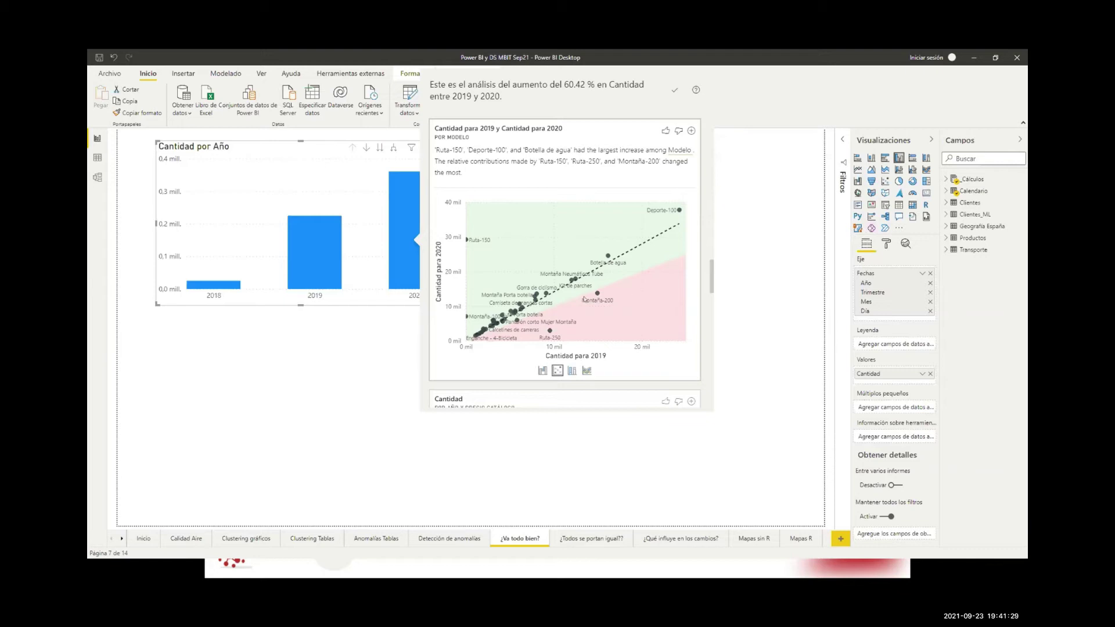
pyautogui.moveTo(597, 295)
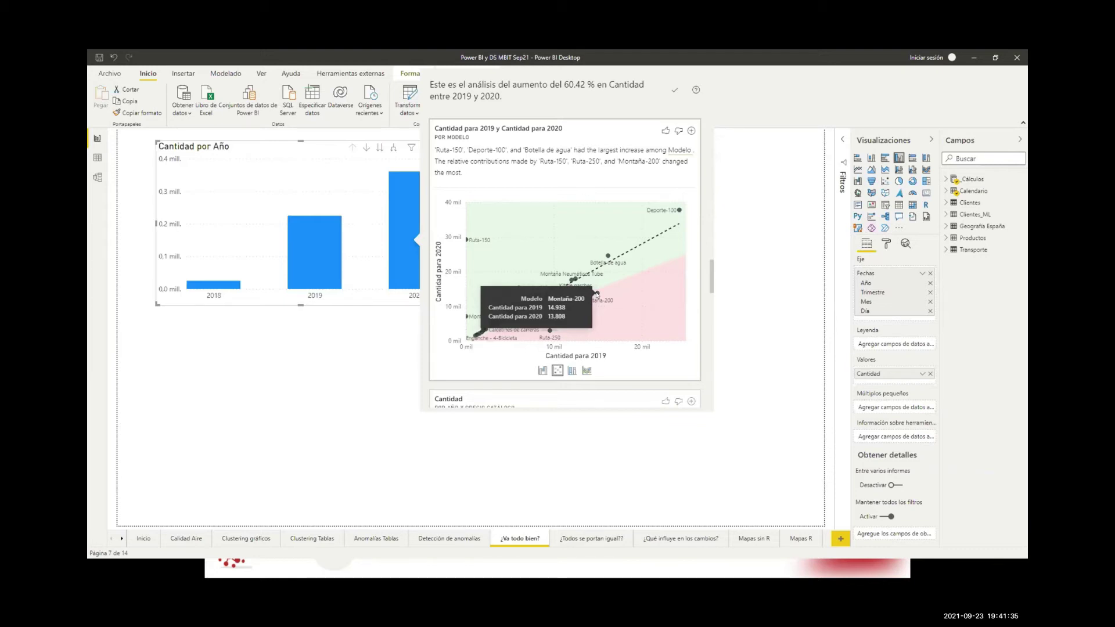
pyautogui.moveTo(550, 331)
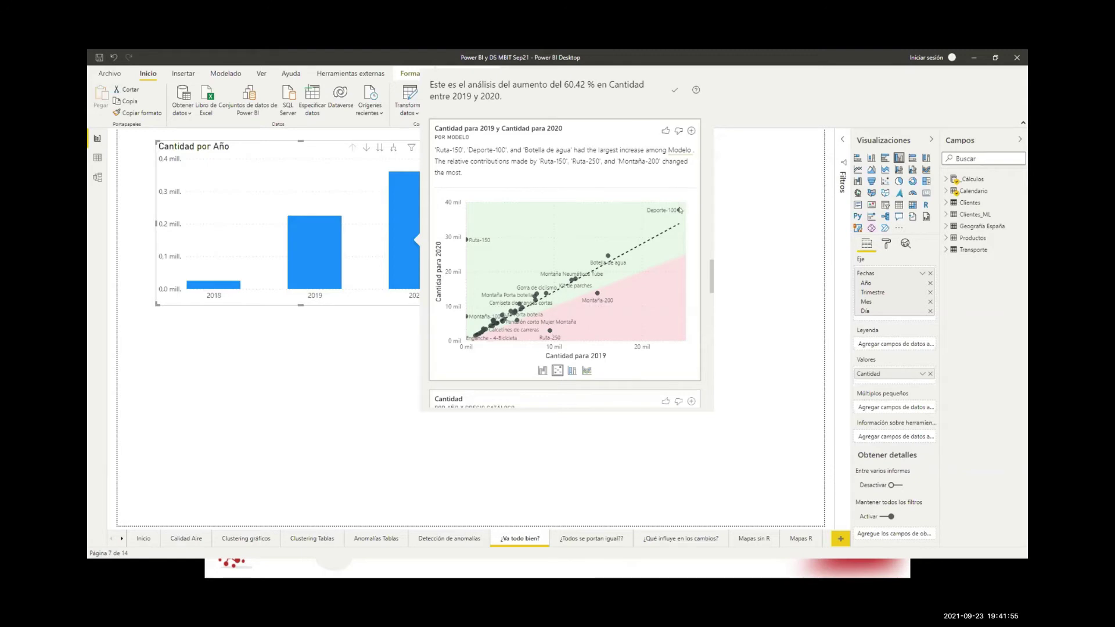
# Step: Inspect the Deporte-100 point in the Modelo scatter chart, then view the breakdown as a 100% stacked column chart and a ribbon chart
pyautogui.moveTo(678, 210)
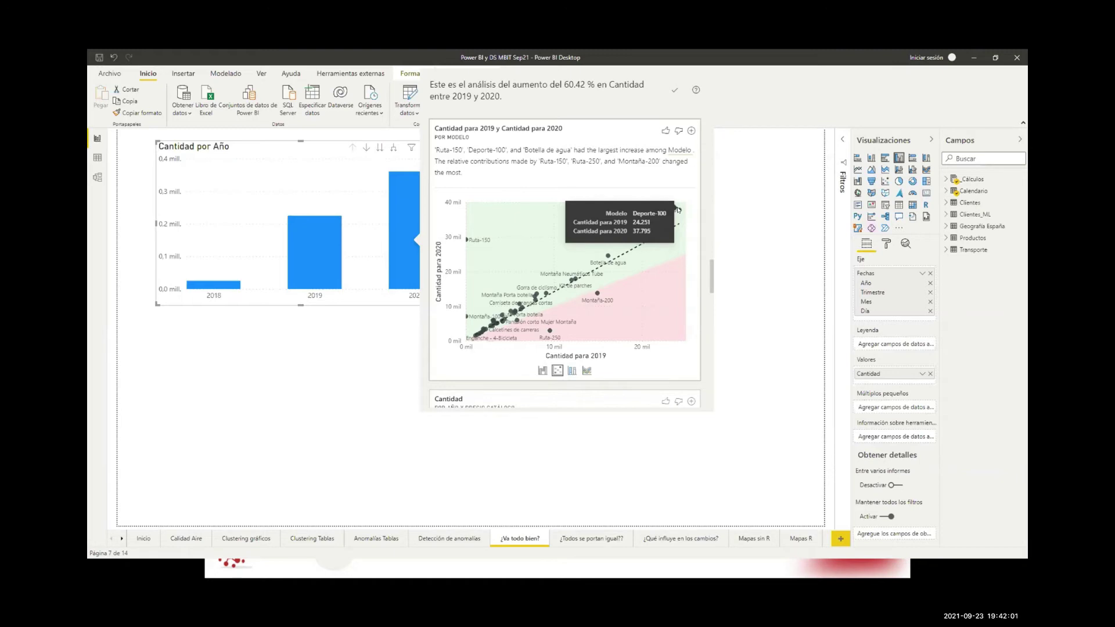
pyautogui.click(572, 371)
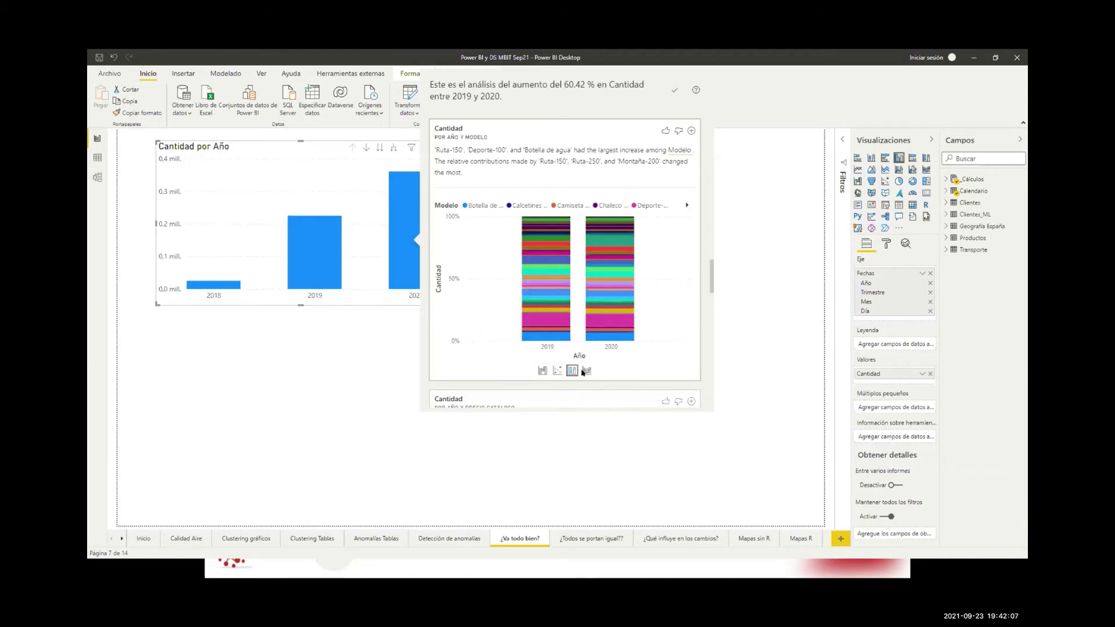
pyautogui.click(587, 371)
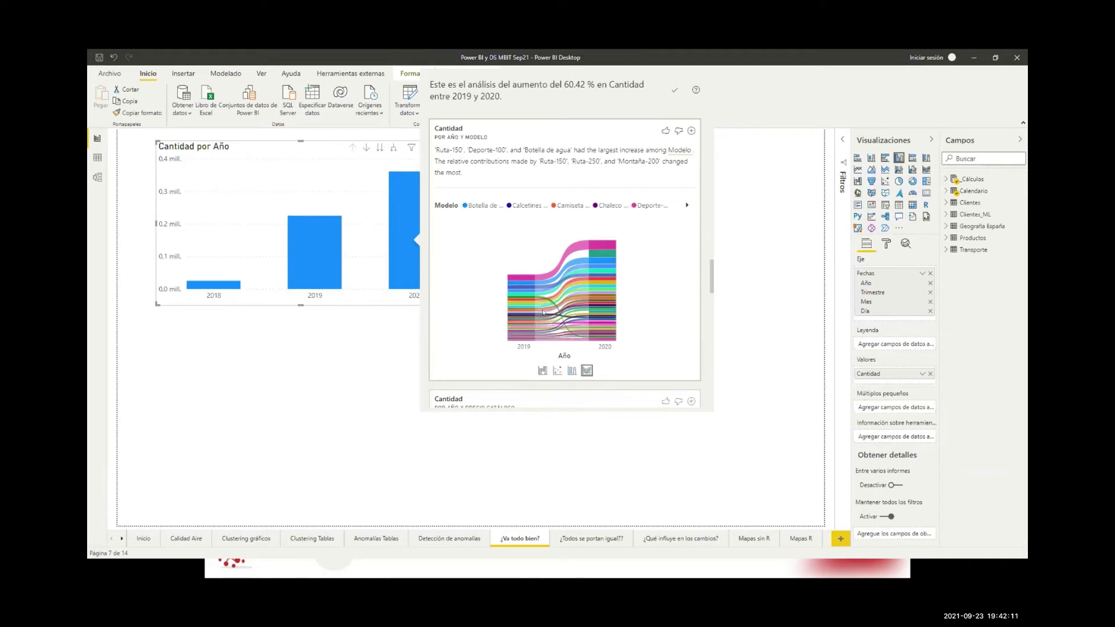
pyautogui.moveTo(553, 306)
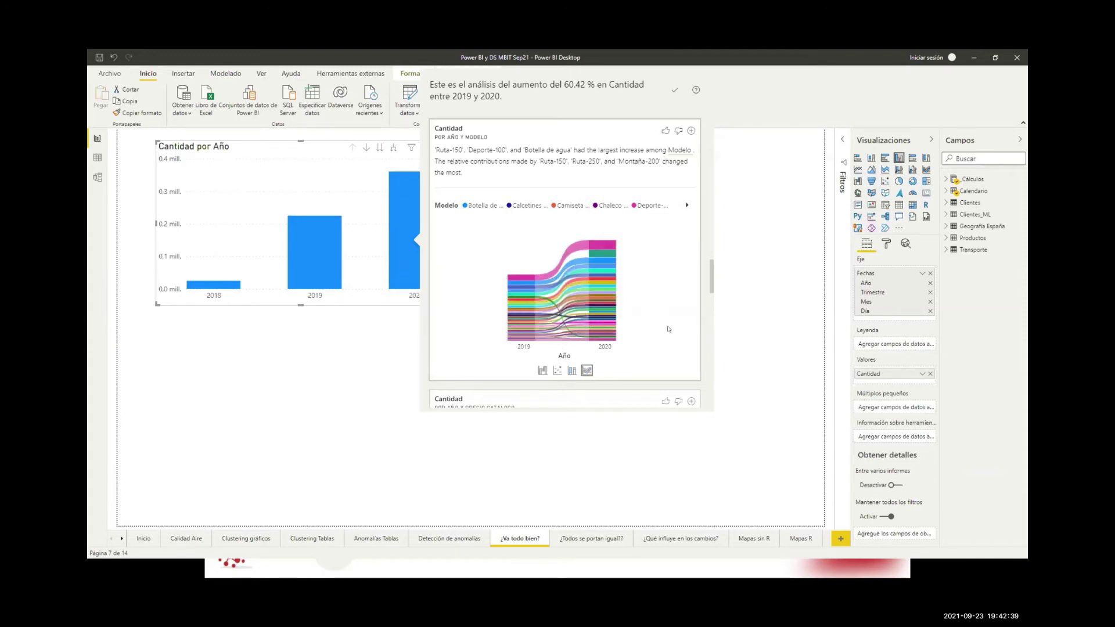
# Step: Add the Modelo breakdown to the report page as ribbon, scatter and waterfall charts, and close the increase analysis
pyautogui.click(691, 131)
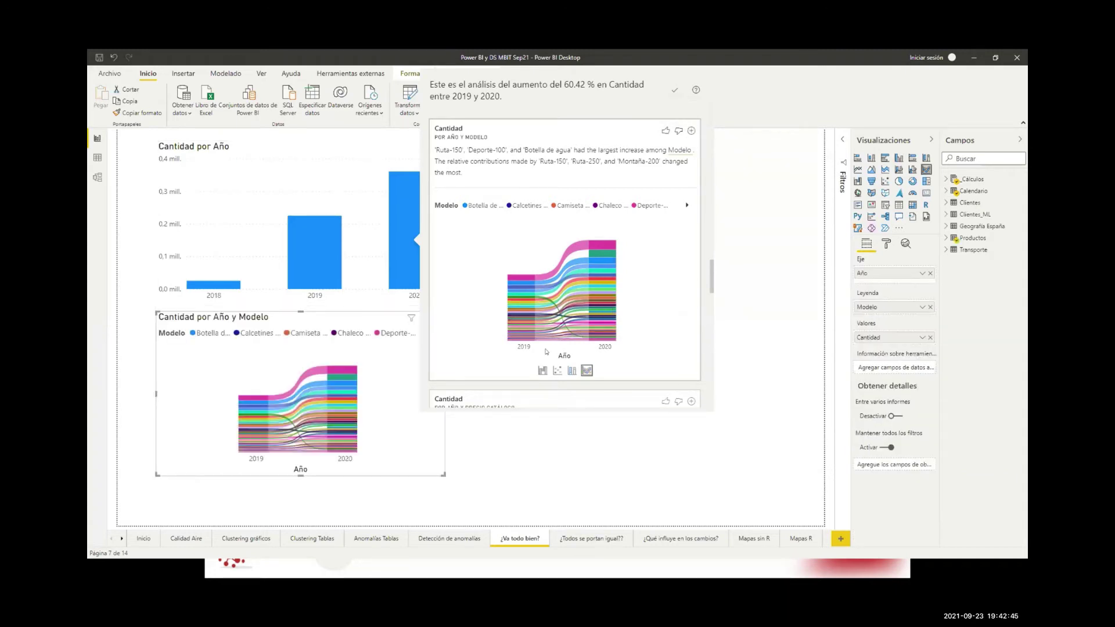
pyautogui.click(558, 371)
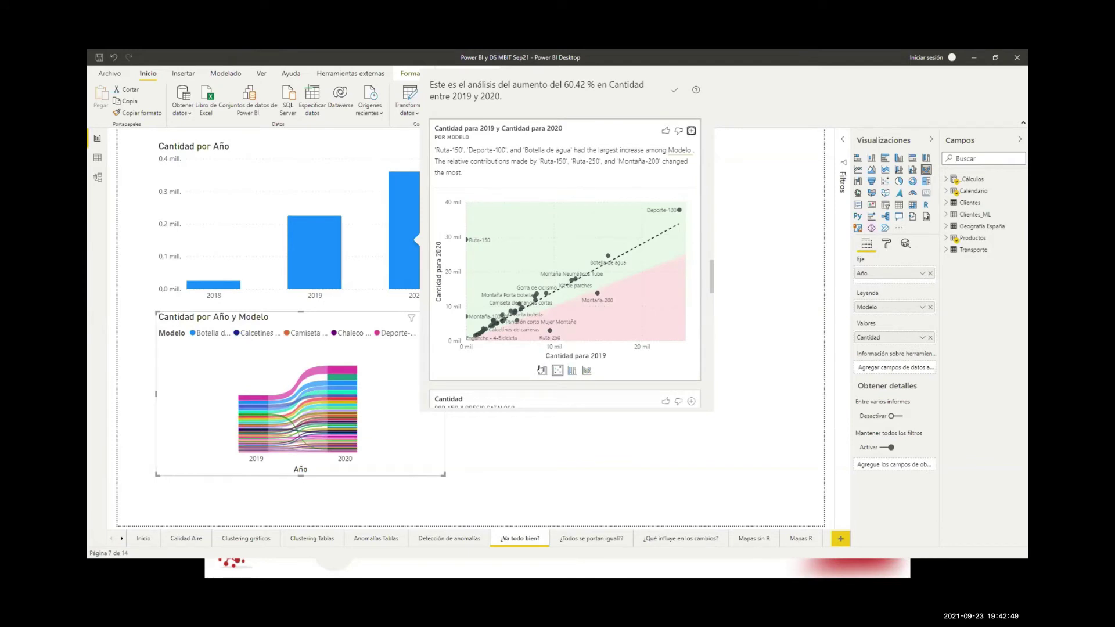
pyautogui.click(692, 130)
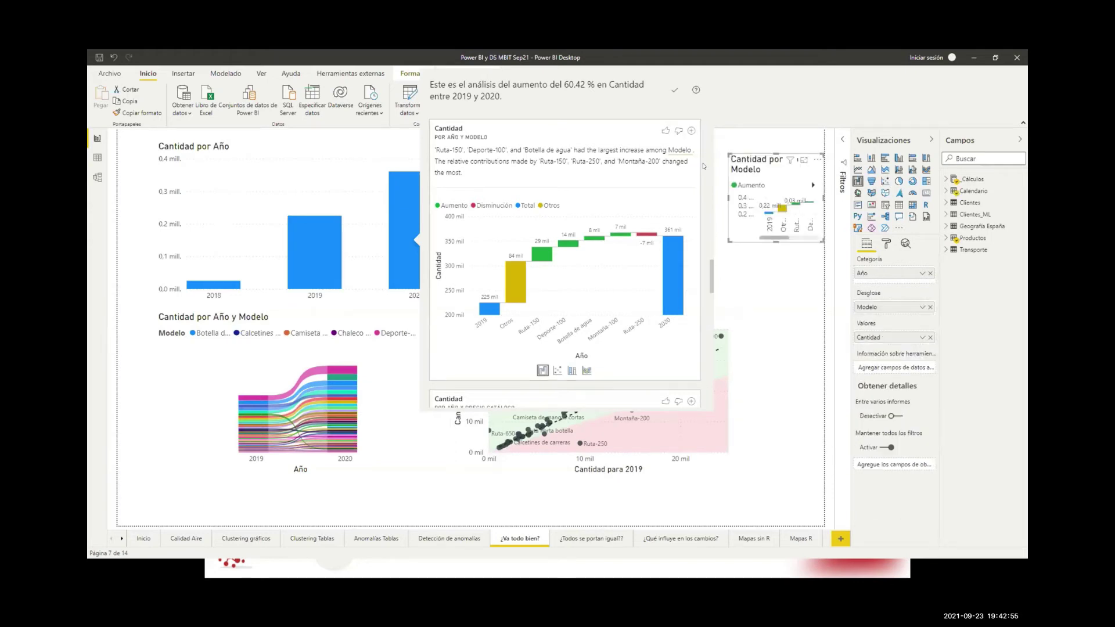
pyautogui.click(751, 293)
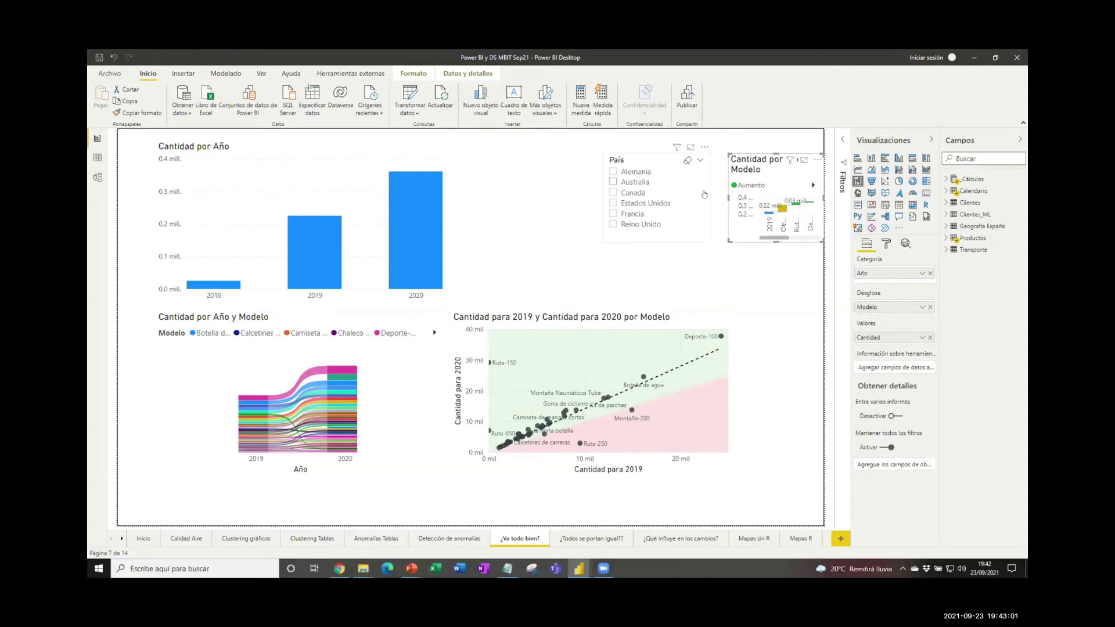
# Step: Move the Modelo scatter chart lower, place the waterfall chart above it, and enlarge the waterfall to fill the space
pyautogui.click(606, 312)
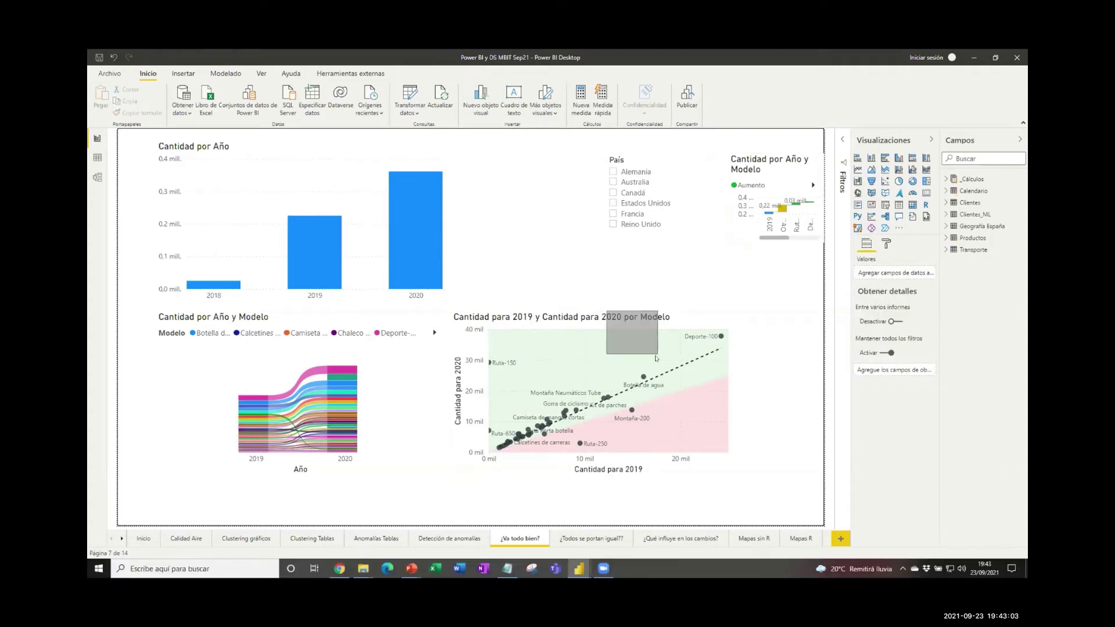
pyautogui.moveTo(678, 315); pyautogui.dragTo(738, 363)
pyautogui.moveTo(818, 192); pyautogui.dragTo(602, 282)
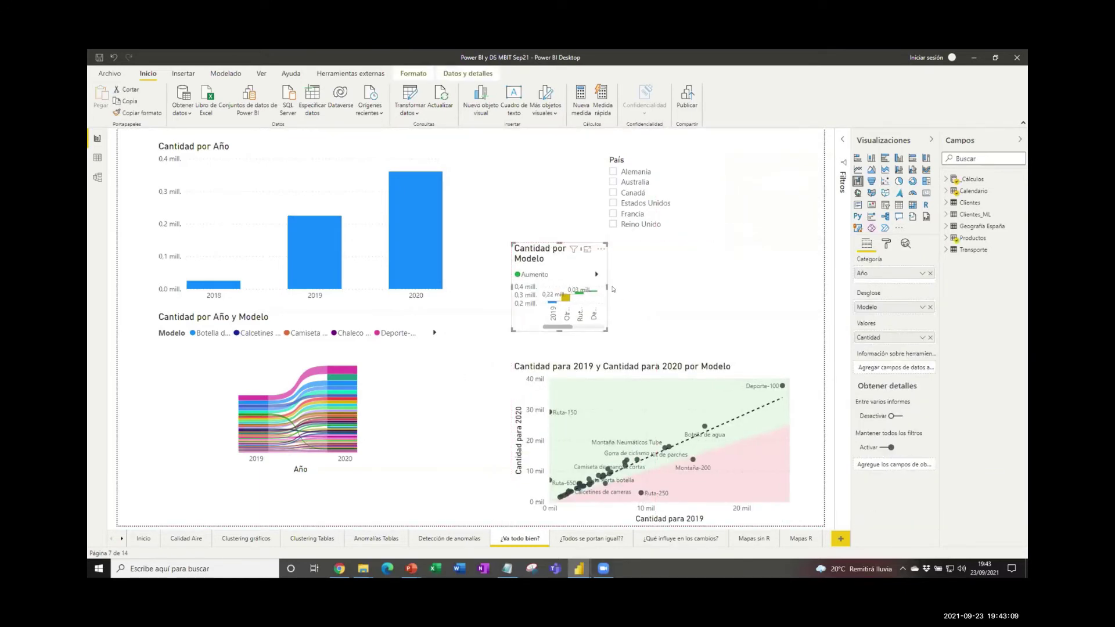
pyautogui.moveTo(605, 286); pyautogui.dragTo(779, 287)
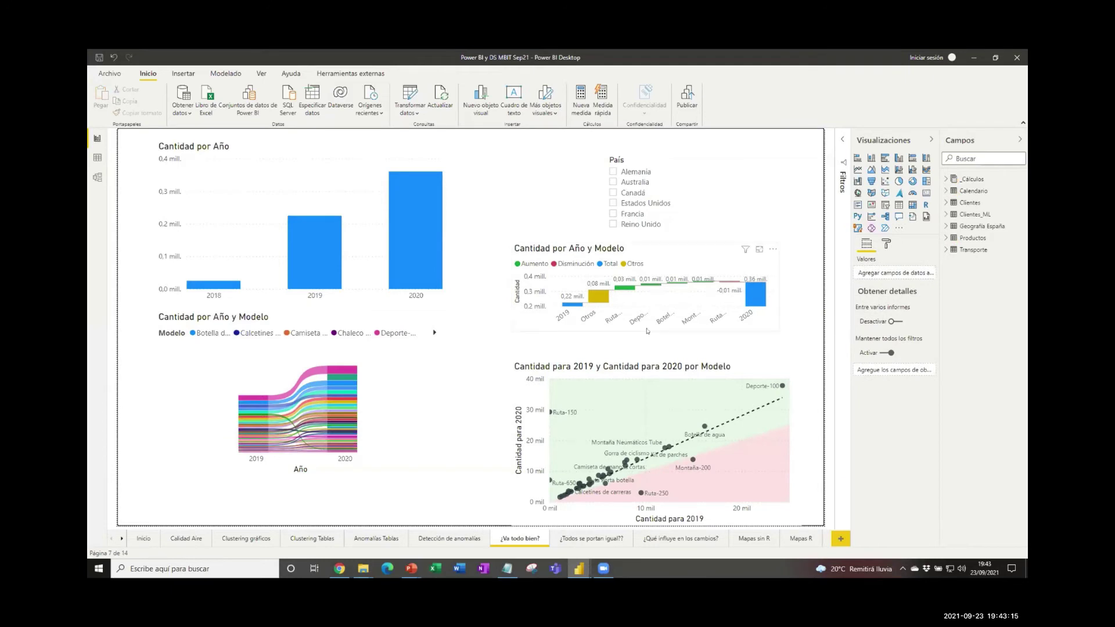
pyautogui.moveTo(645, 359); pyautogui.dragTo(646, 359)
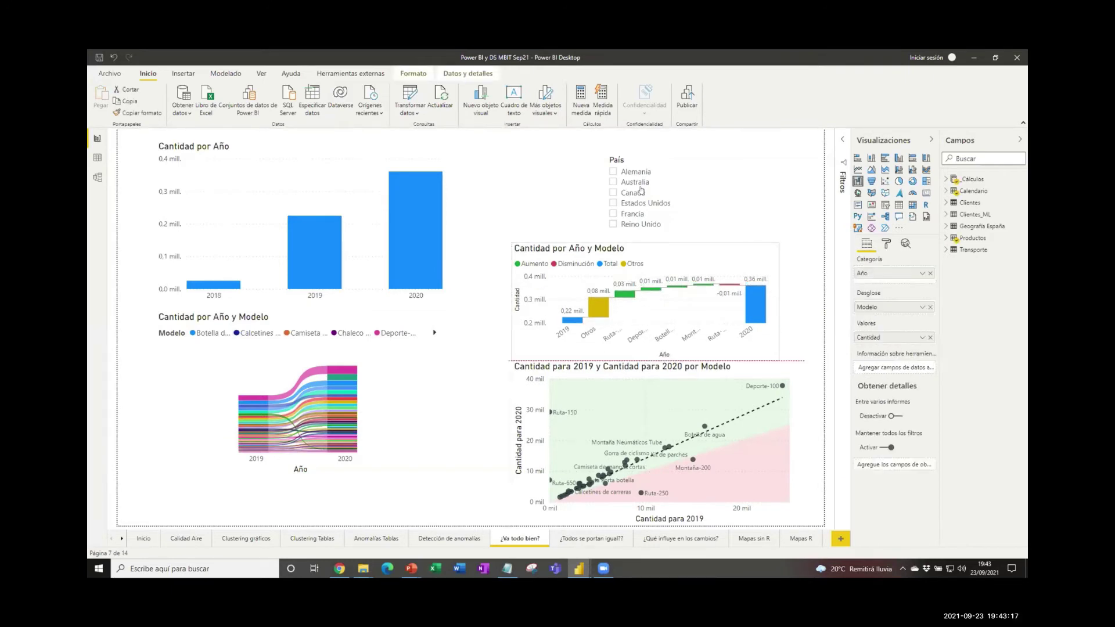
# Step: Move the País slicer beside the Cantidad por Año chart and extend the waterfall chart upward
pyautogui.moveTo(624, 148); pyautogui.dragTo(464, 124)
pyautogui.click(662, 247)
pyautogui.moveTo(646, 238); pyautogui.dragTo(646, 197)
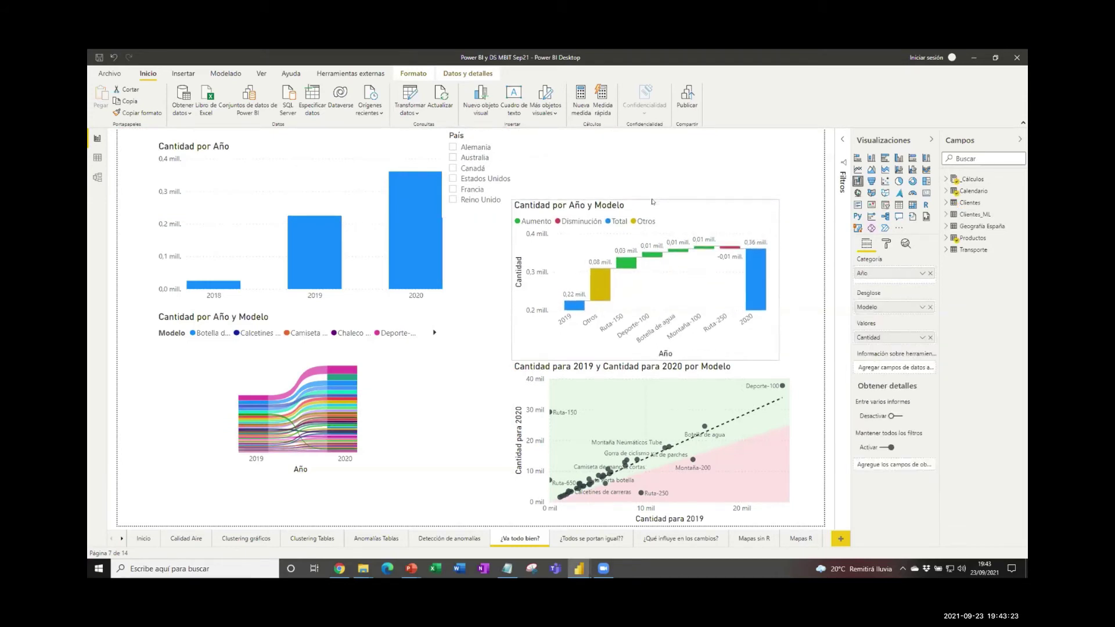
# Step: Filter the page by Alemania, Australia, Canadá, Francia, Reino Unido and finally Estados Unidos in the País slicer, and narrow the slicer
pyautogui.click(478, 147)
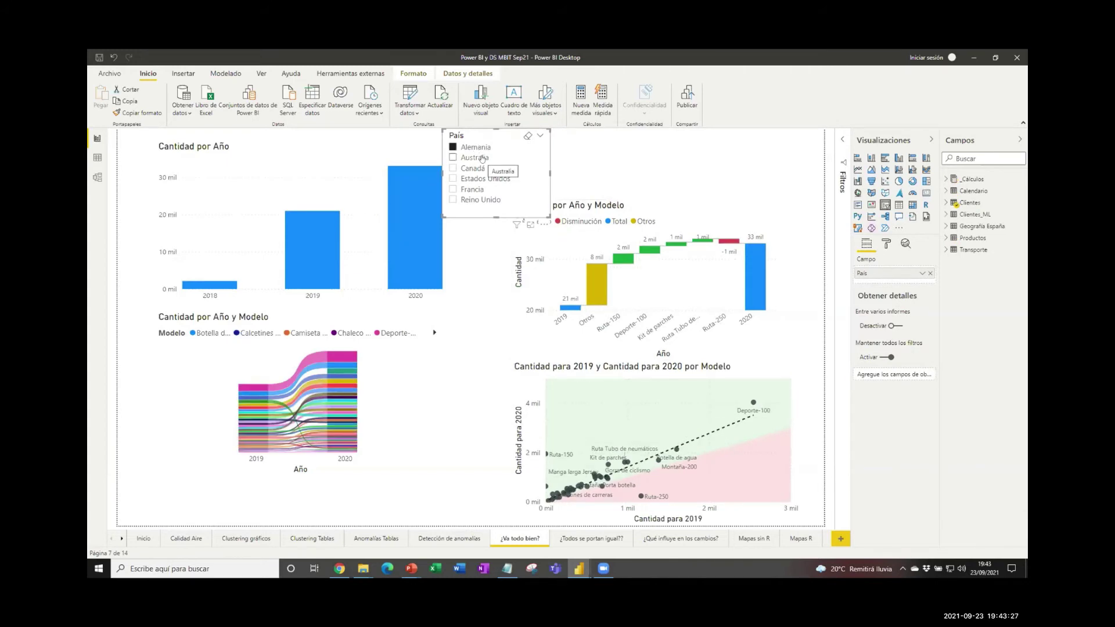
pyautogui.click(482, 158)
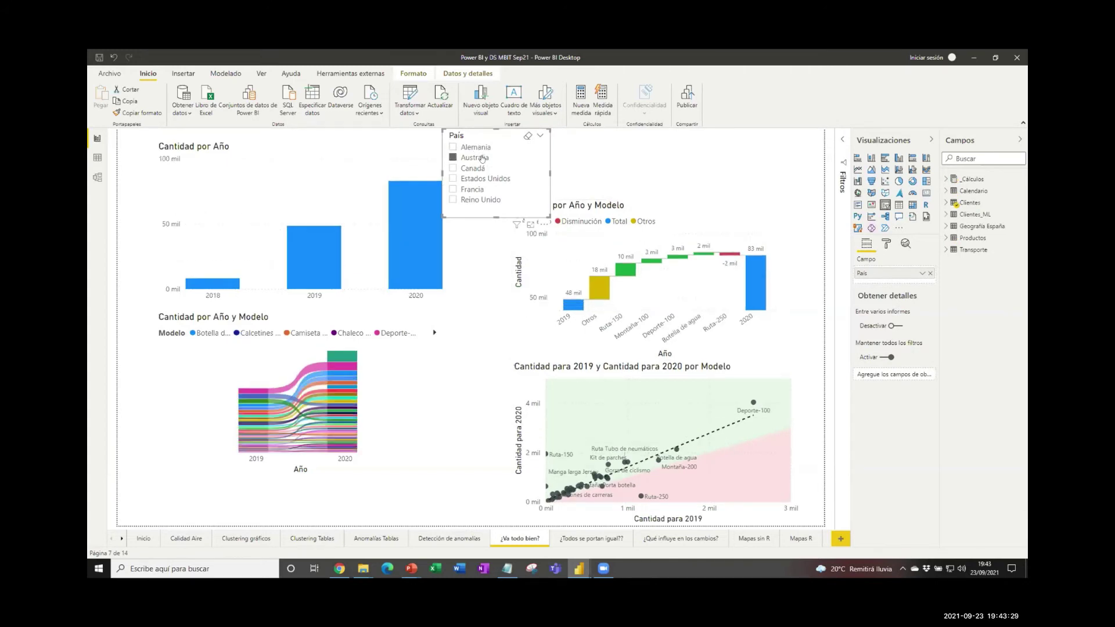
pyautogui.click(483, 167)
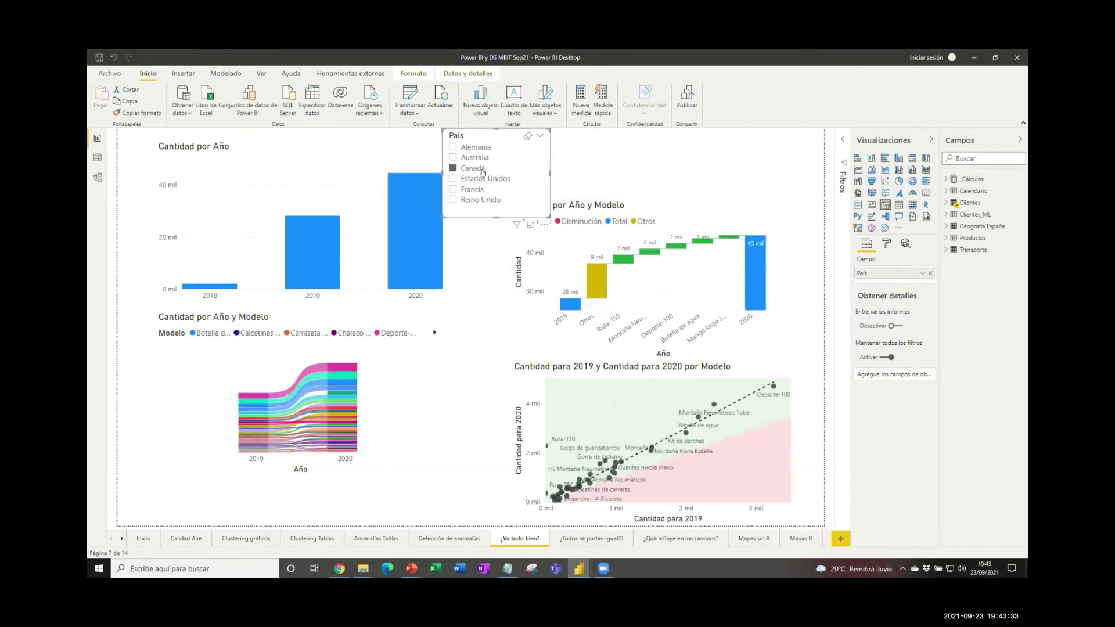
pyautogui.click(478, 192)
pyautogui.click(478, 201)
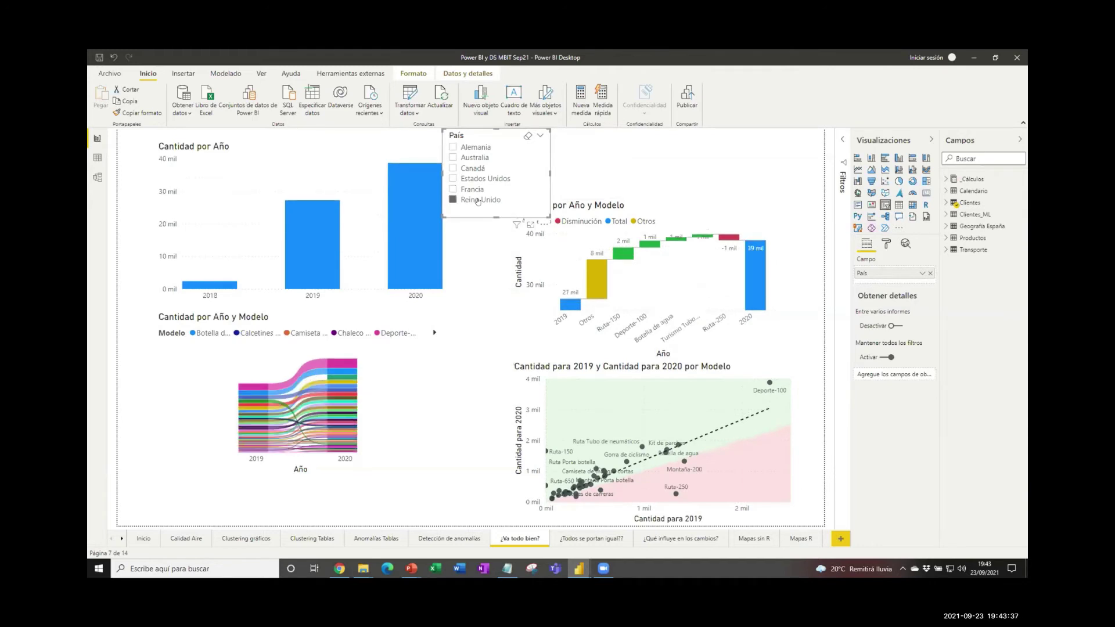
pyautogui.click(493, 178)
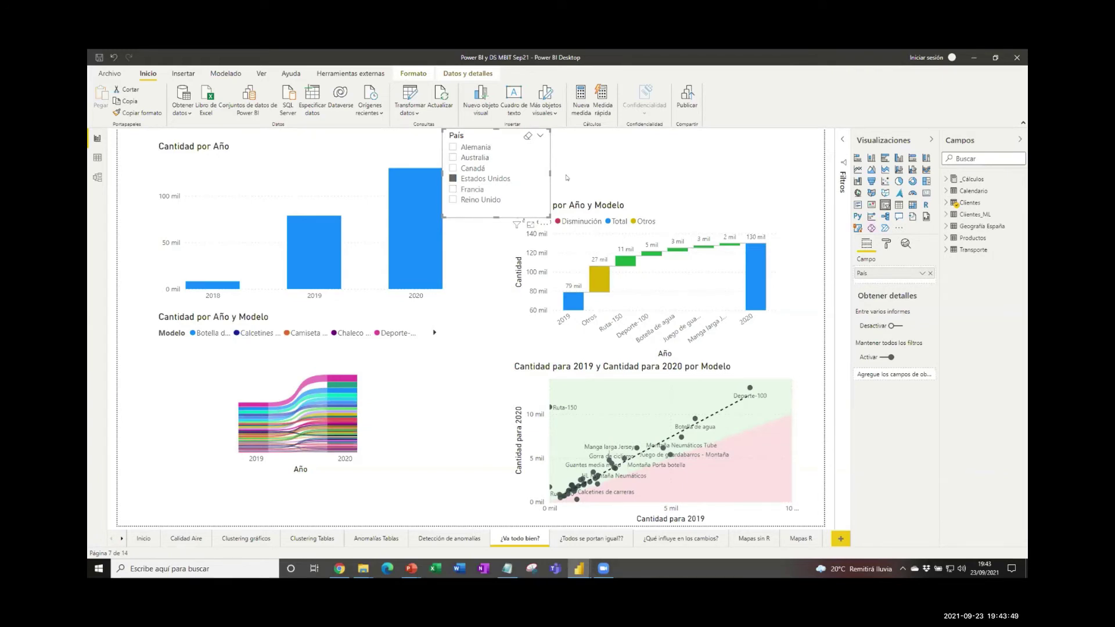
pyautogui.moveTo(550, 173); pyautogui.dragTo(520, 174)
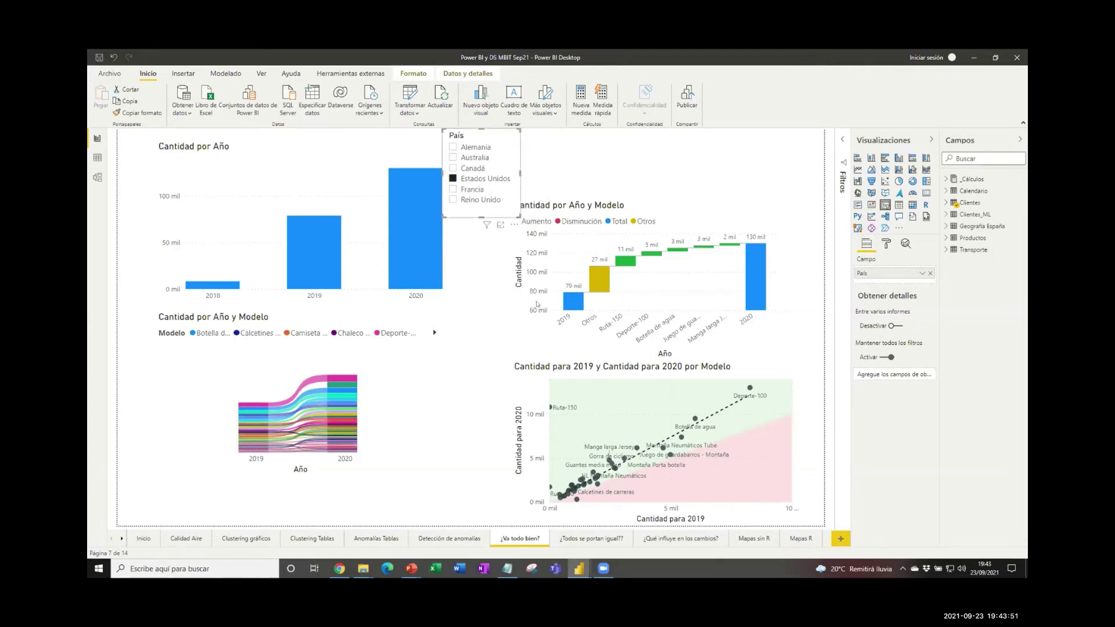
# Step: On the ¿Todos se portan igual?? page, analyze where the Cantidad por País distribution differs and add the Militar comparison chart to the report
pyautogui.click(578, 540)
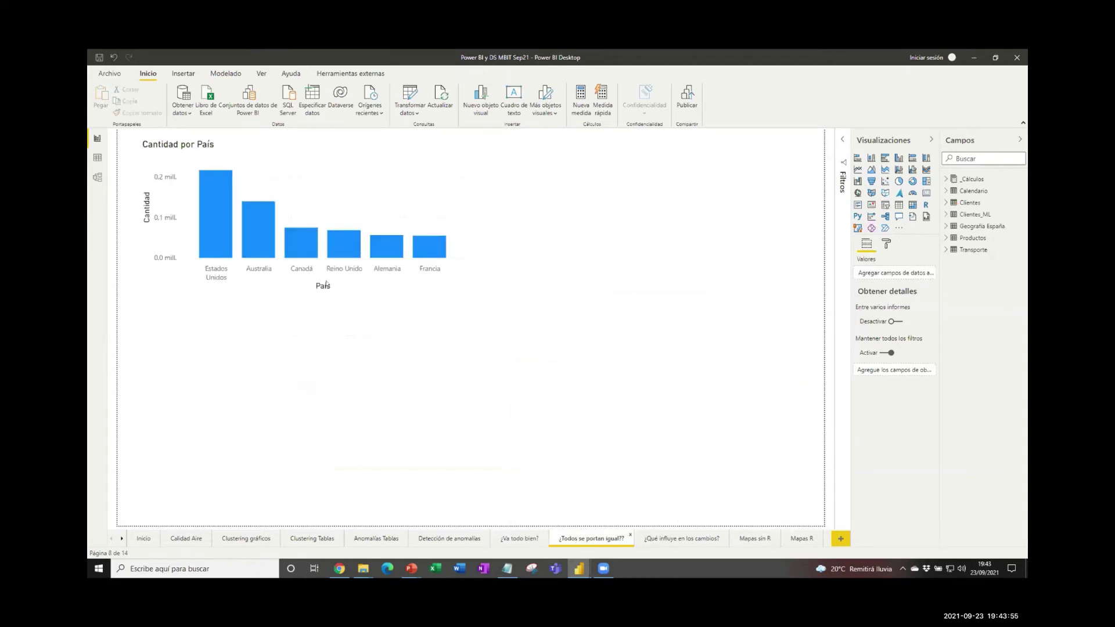
pyautogui.rightClick(404, 205)
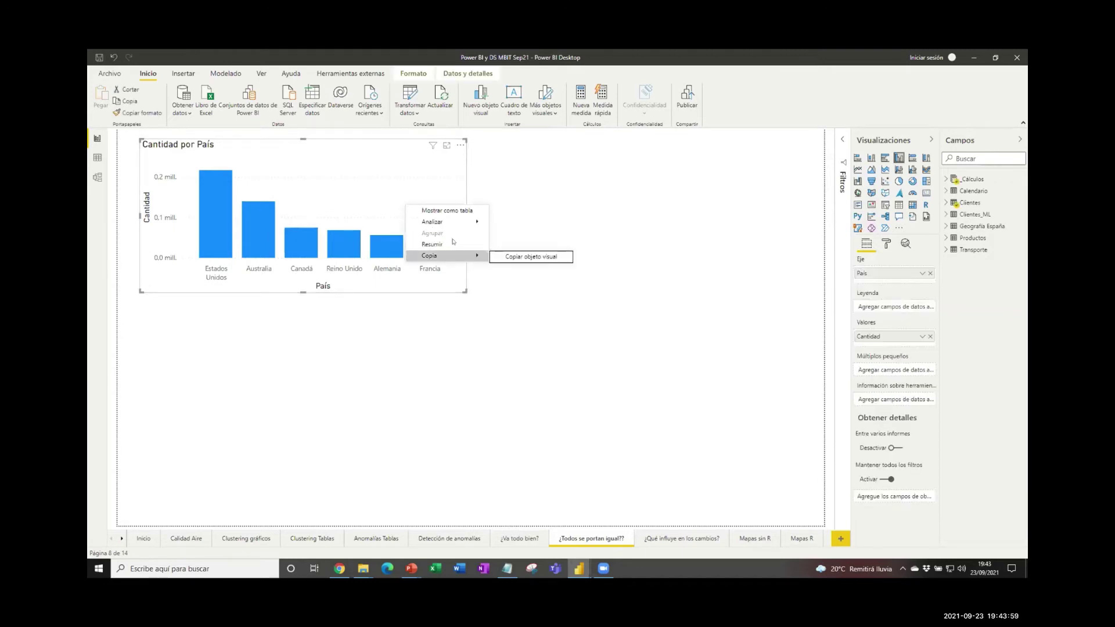
pyautogui.moveTo(453, 224)
pyautogui.click(516, 223)
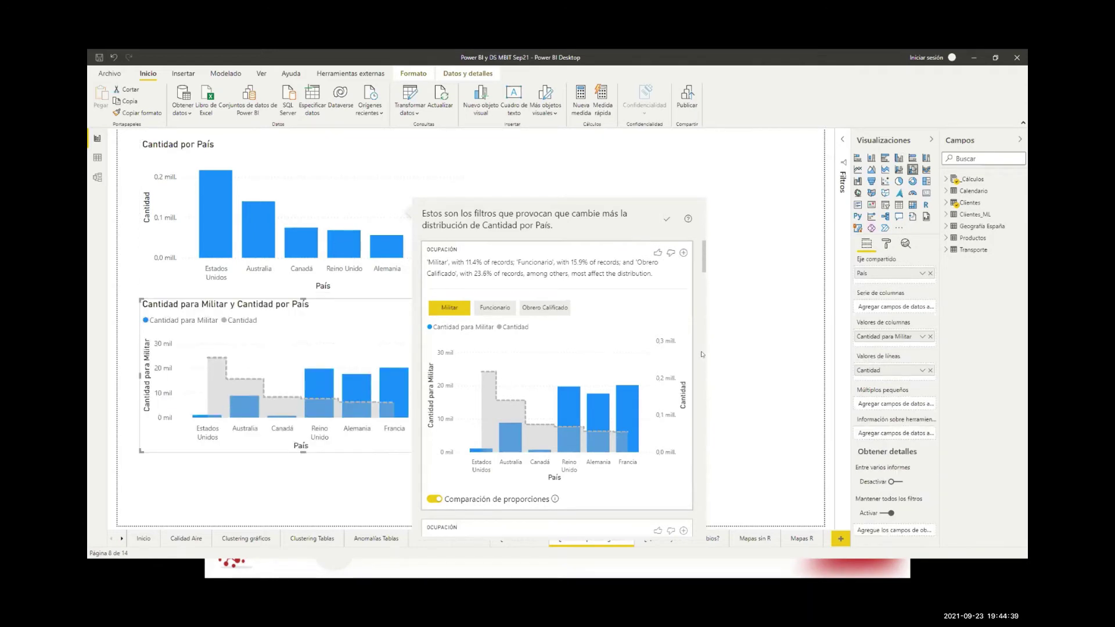
pyautogui.click(742, 346)
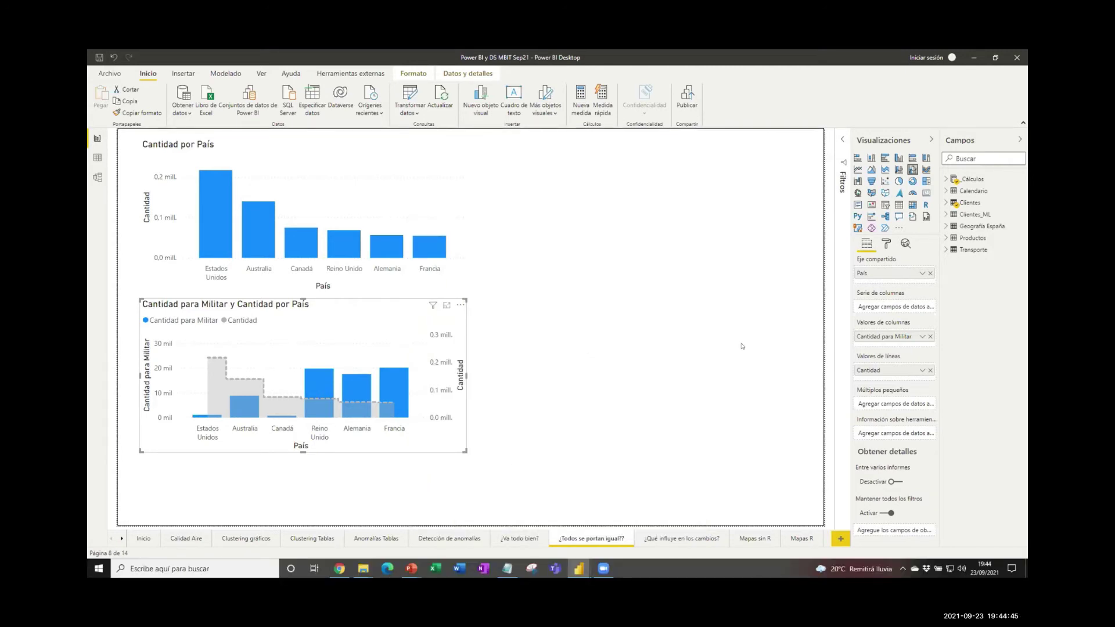
# Step: On the ¿Qué influye en los cambios? page, review the available AI visuals and the key influencers visual's Analizar and Explicar por fields
pyautogui.click(680, 541)
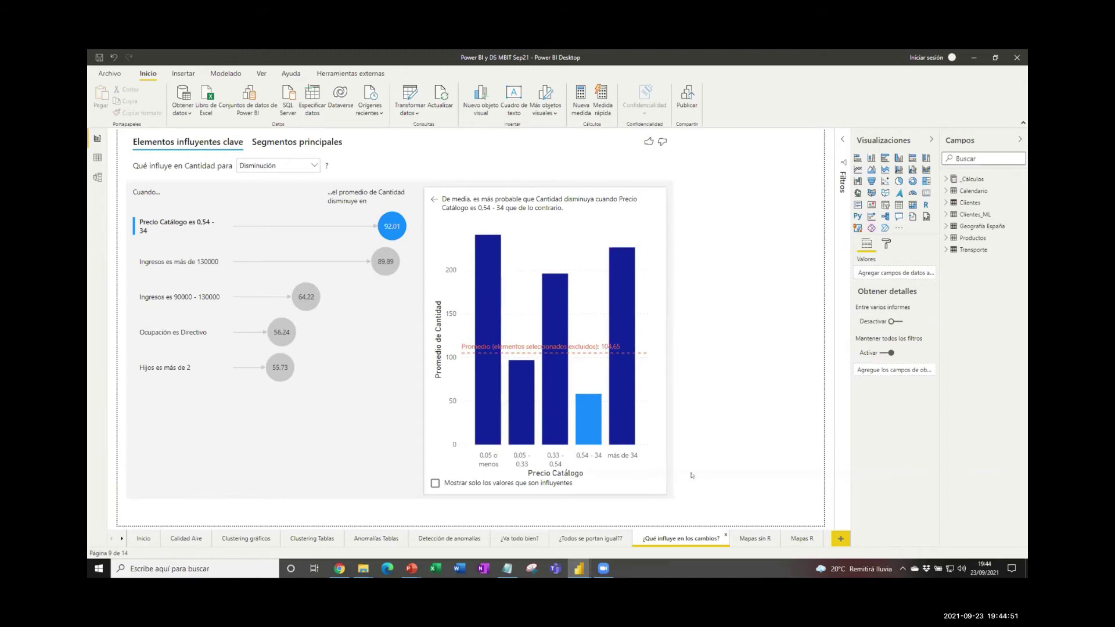
pyautogui.click(225, 74)
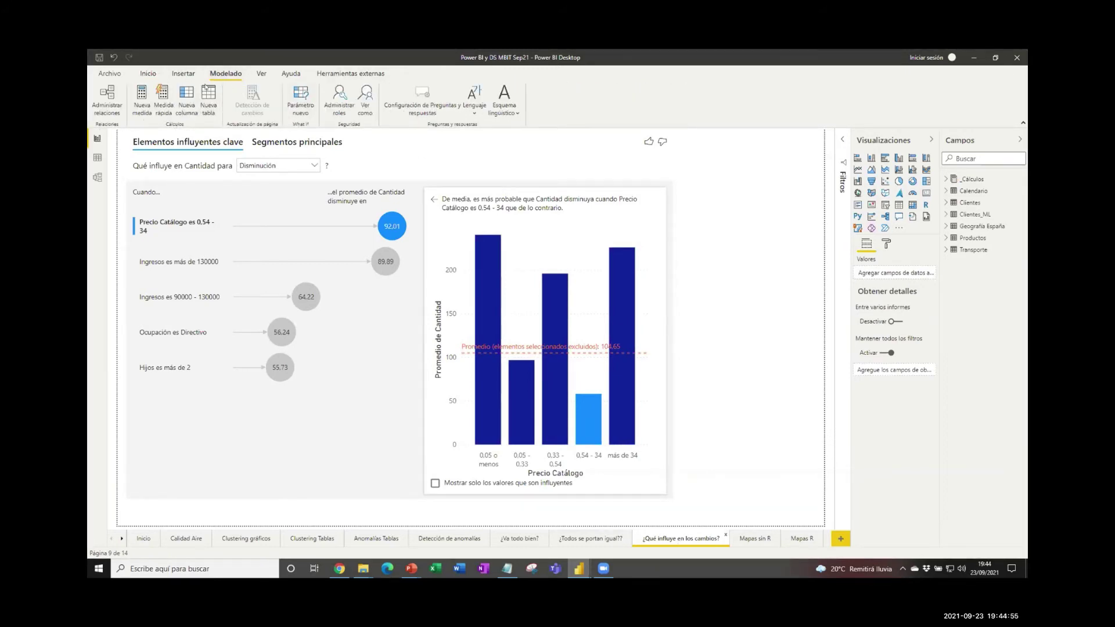
pyautogui.click(183, 74)
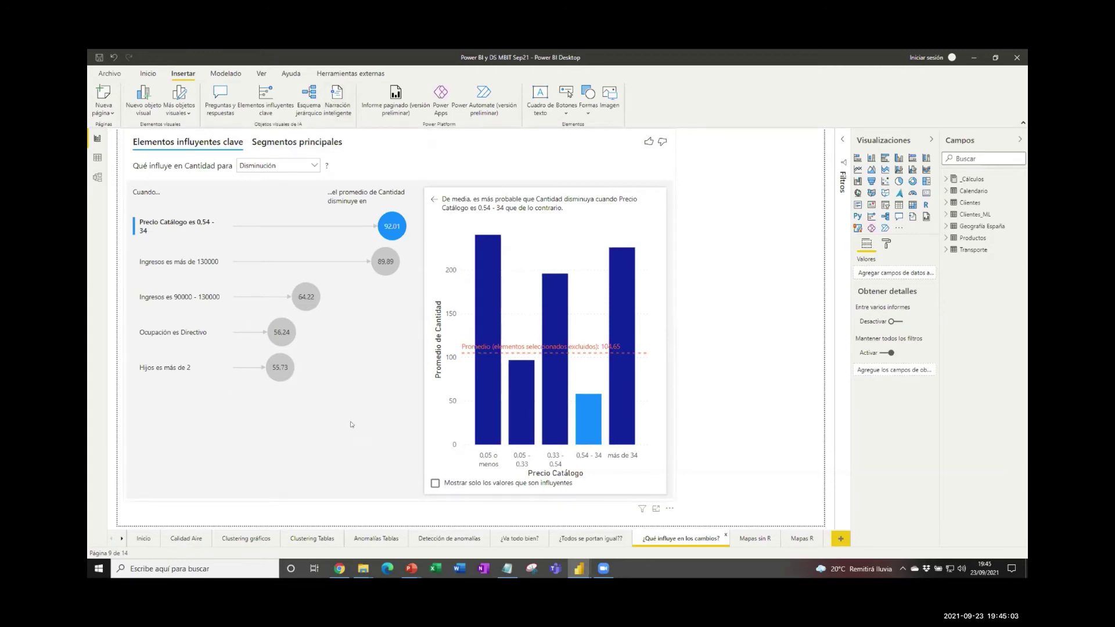
pyautogui.click(513, 177)
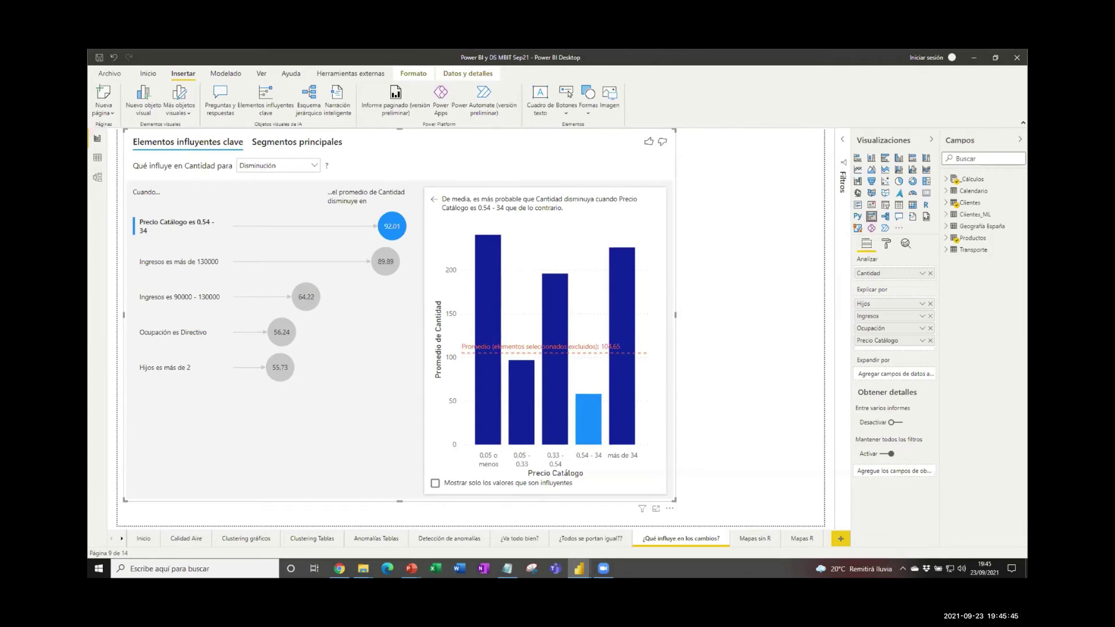
# Step: Switch to the presentation and show the slide Análisis rápido desde el Servicio Power BI
pyautogui.hotkey('alt', 'Tab')
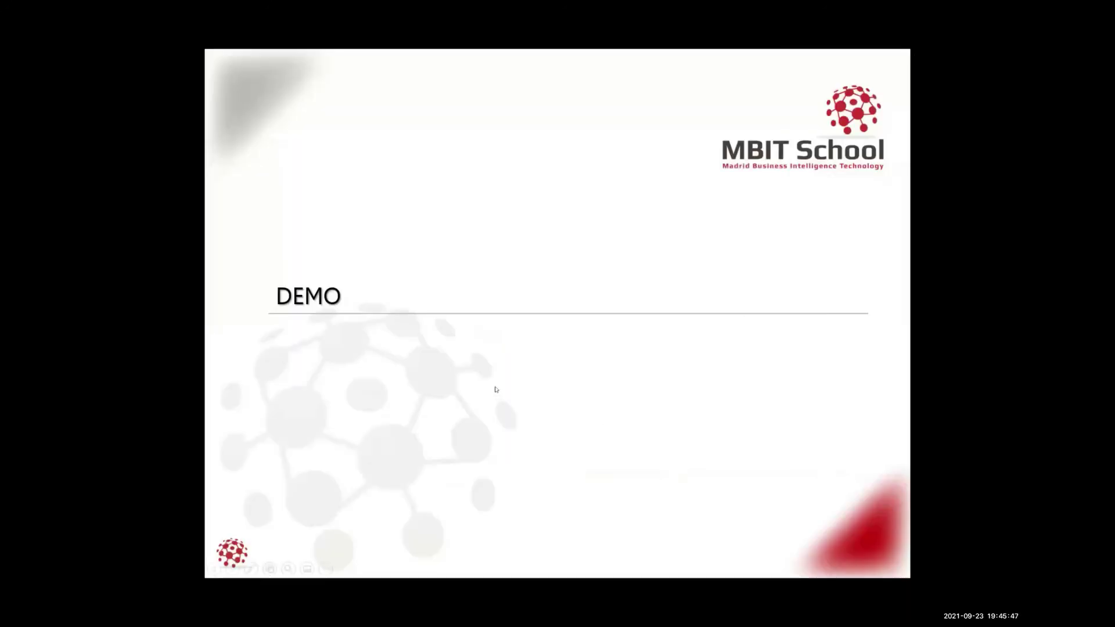
pyautogui.press('Right')
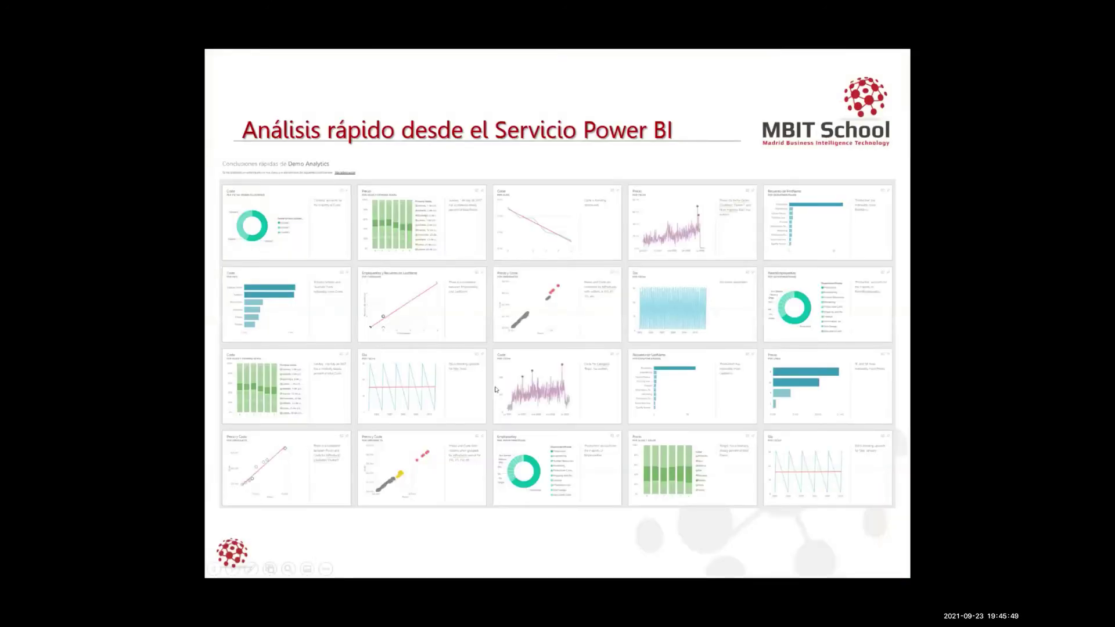
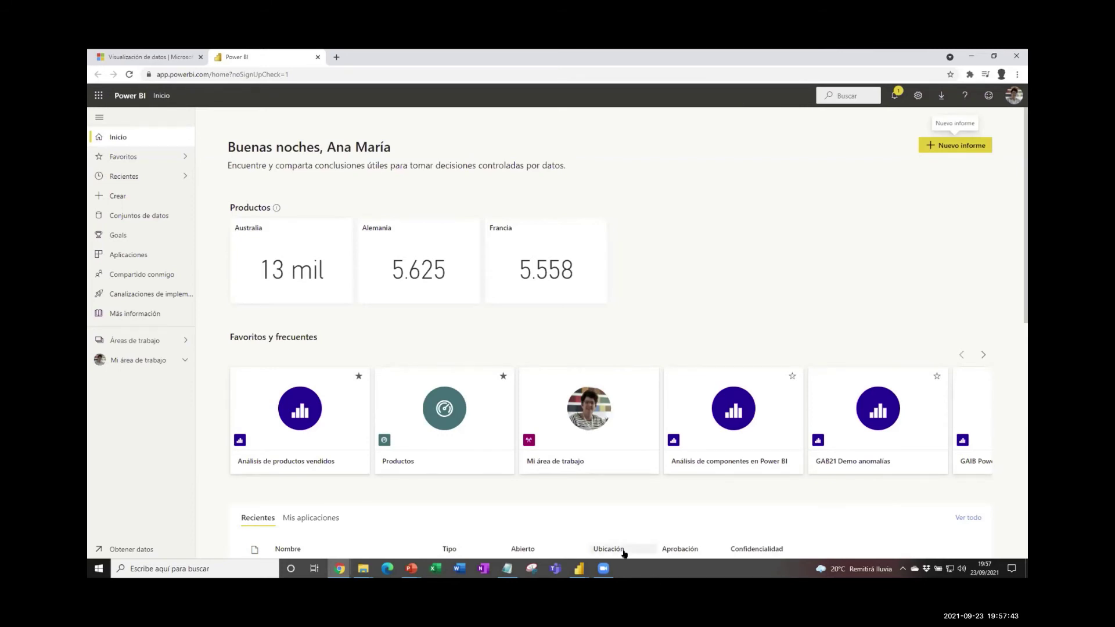
# Step: Bring up the Utilizar Servicios Cognitivos - Fin report in Power BI Desktop and move its window off the shared screen
pyautogui.click(577, 566)
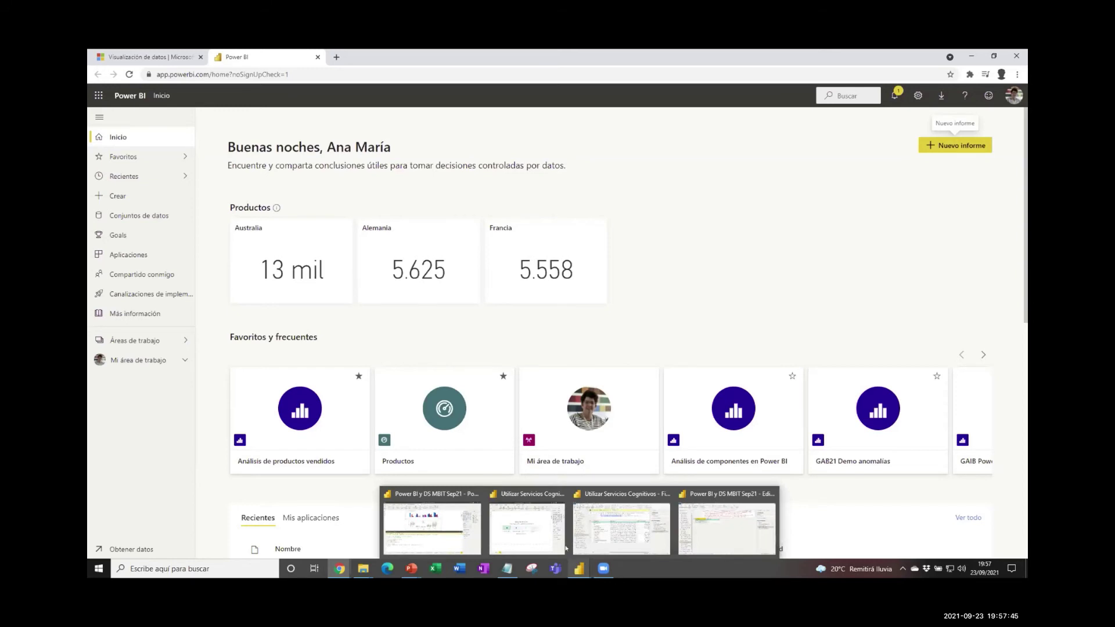
pyautogui.click(419, 524)
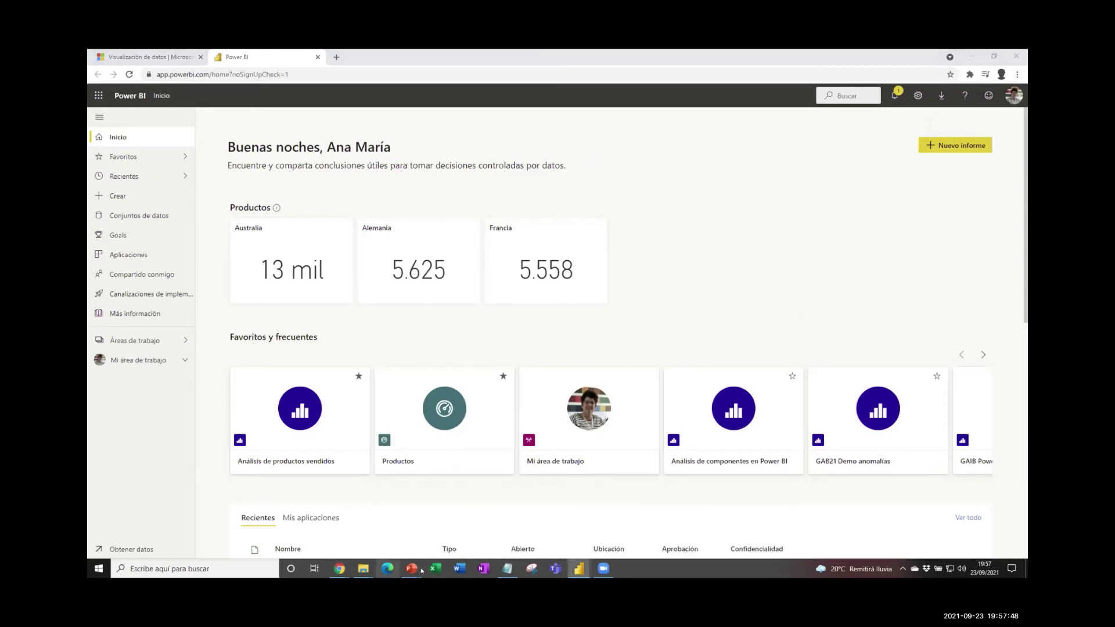
pyautogui.moveTo(579, 569)
pyautogui.click(743, 92)
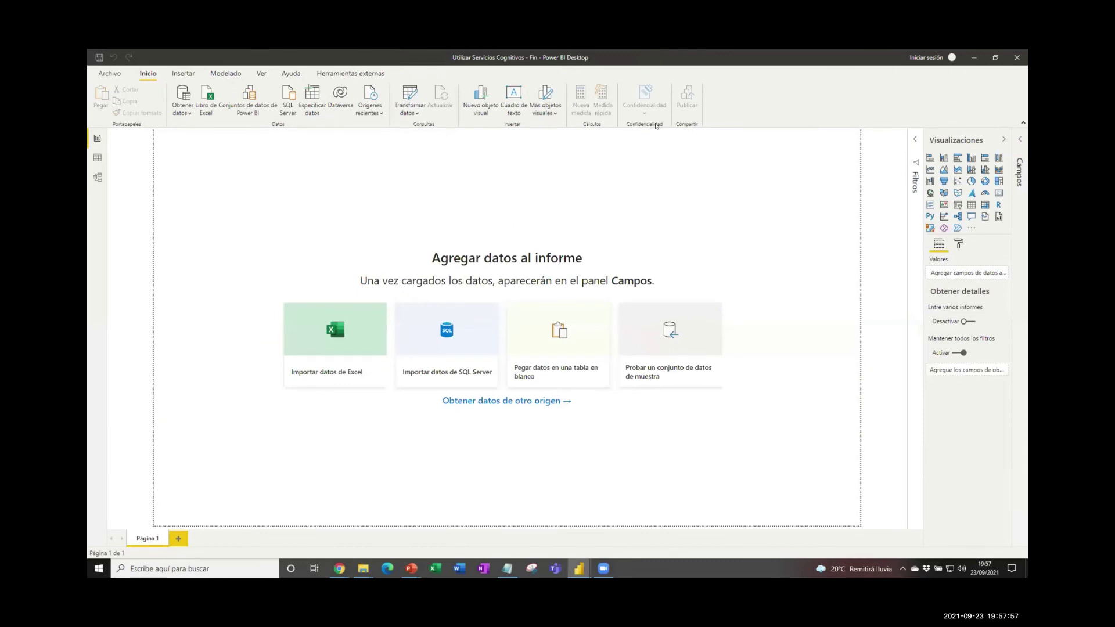
pyautogui.moveTo(656, 57); pyautogui.dragTo(1028, 102)
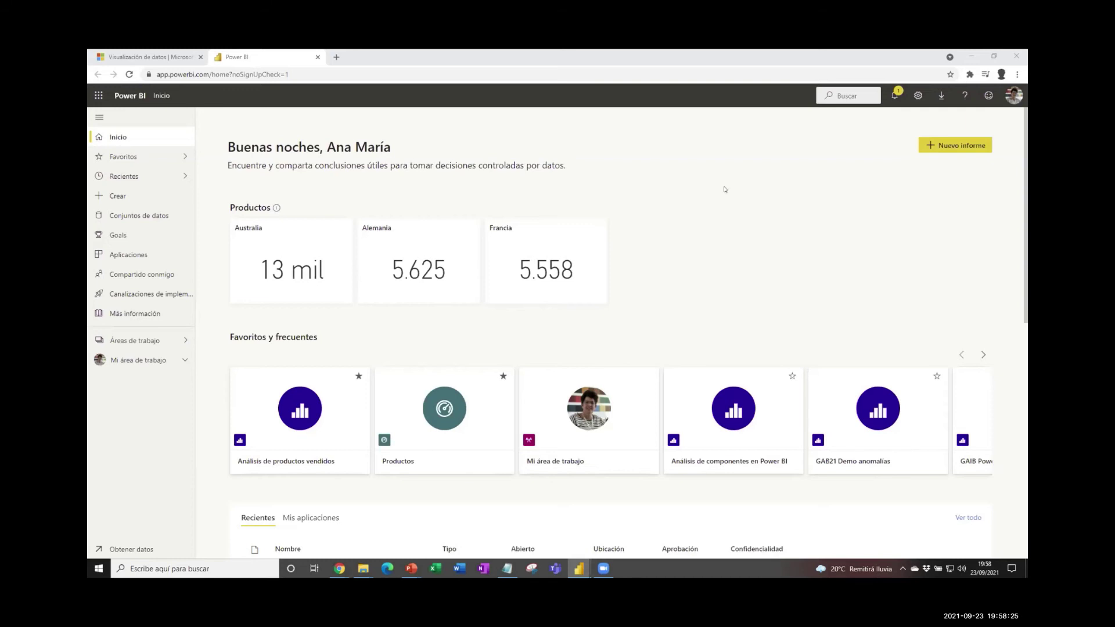
# Step: Show the content shared by other users in the Power BI service
pyautogui.click(155, 276)
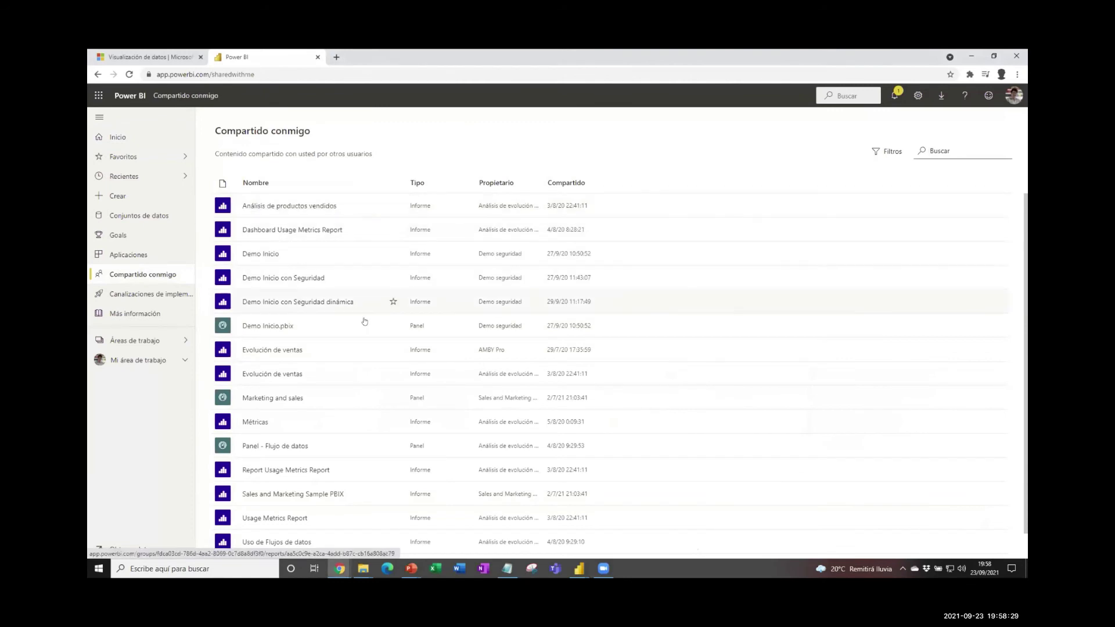
# Step: Show the Power BI service's Aplicaciones and Crear pages, and open the Demo seguridad workspace
pyautogui.click(150, 257)
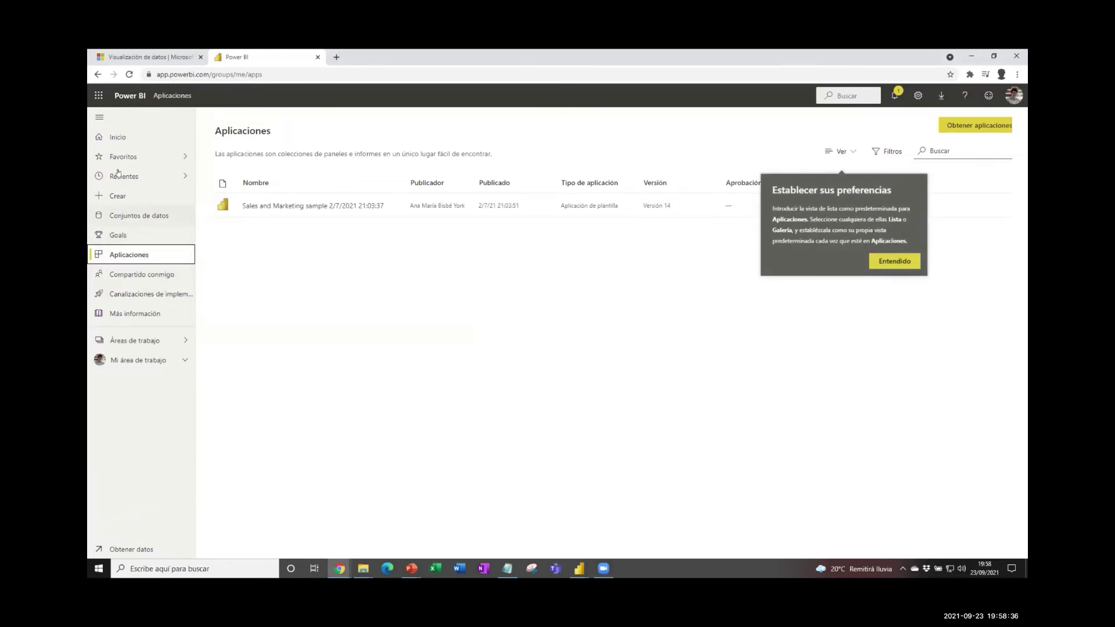
pyautogui.click(118, 197)
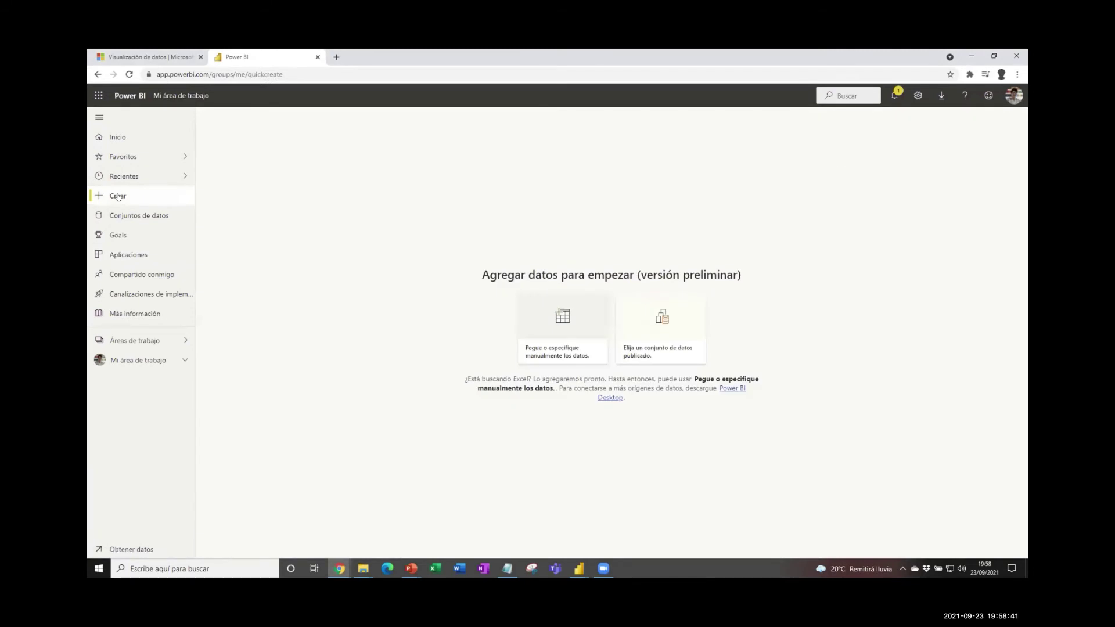
pyautogui.click(143, 338)
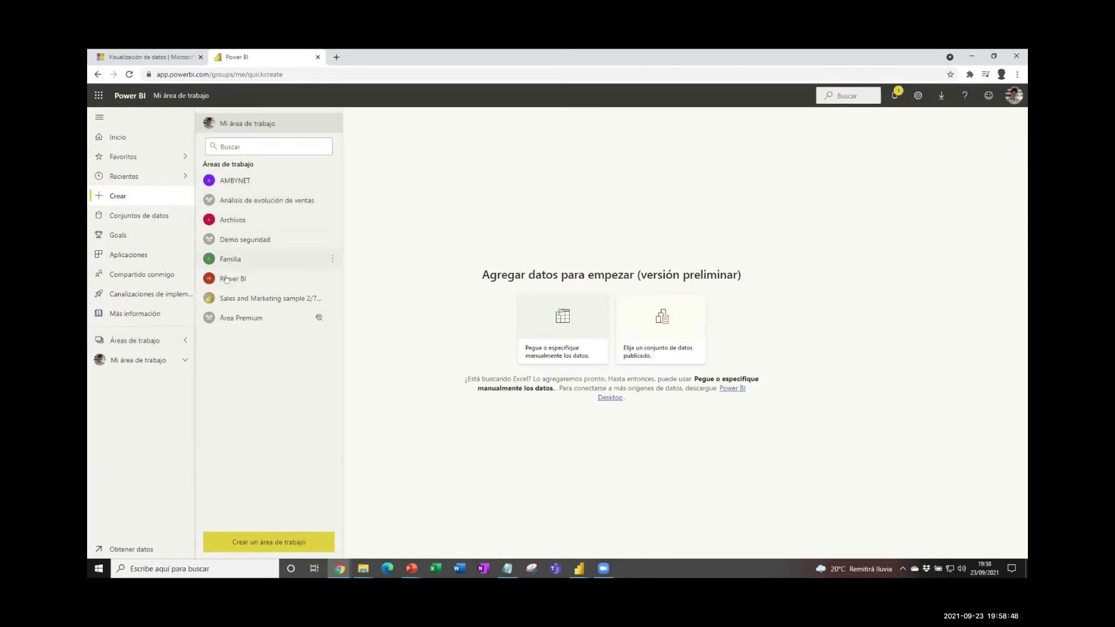
pyautogui.click(249, 240)
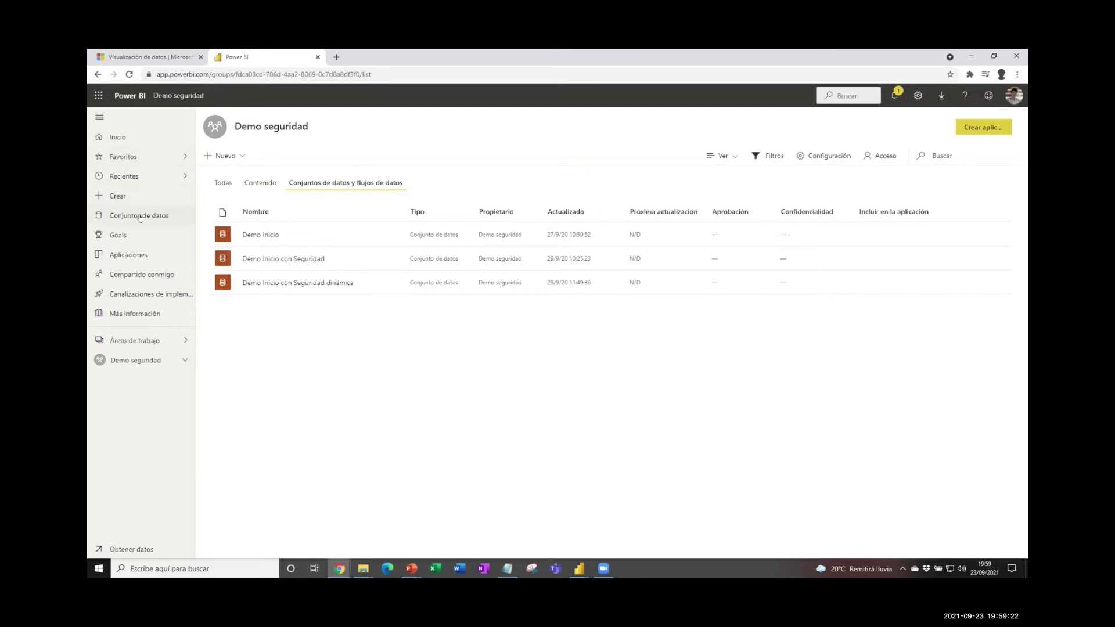
# Step: Open the favourite report Análisis de productos vendidos from the Power BI service's home page
pyautogui.click(125, 139)
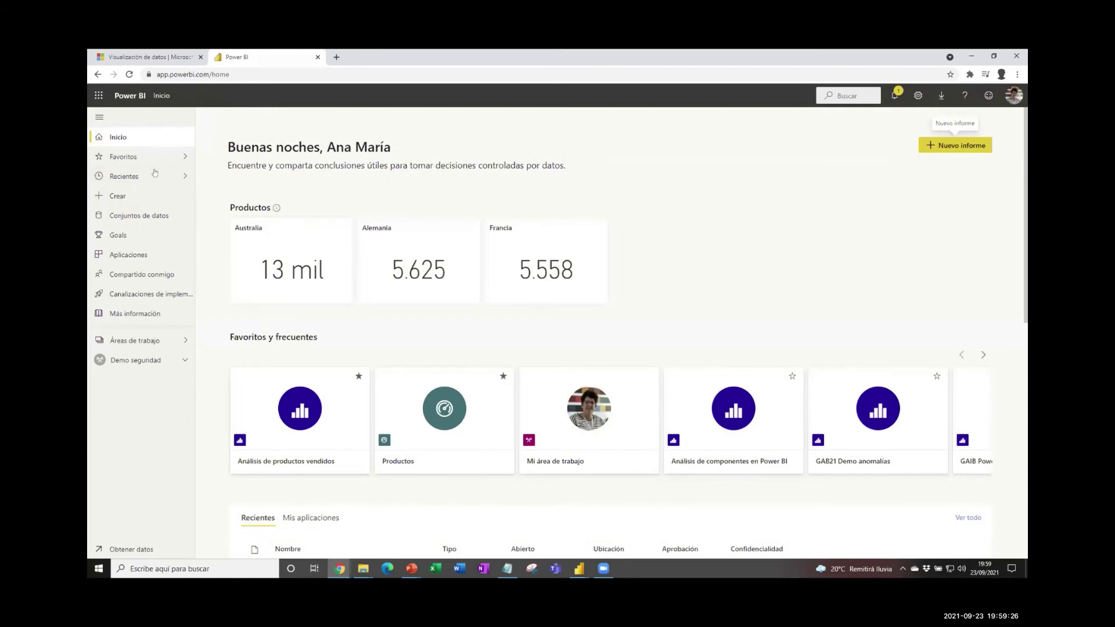
pyautogui.click(319, 409)
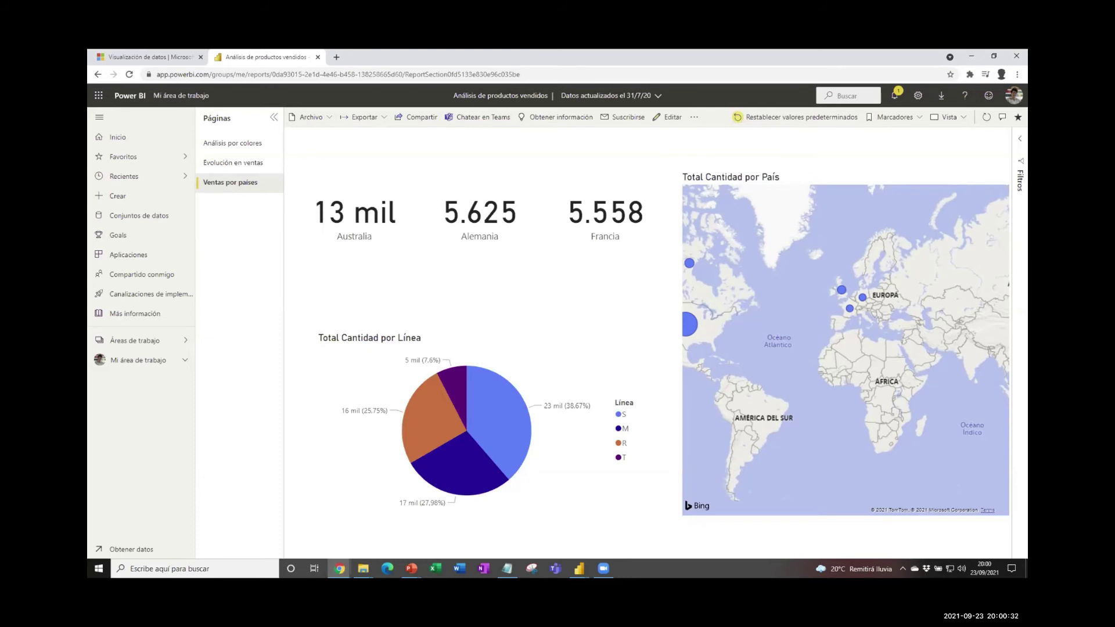
# Step: Switch to Power BI Desktop, collapse the Python script editor on the Gráficos Python page and show the Gráficos R page
pyautogui.hotkey('alt', 'Tab')
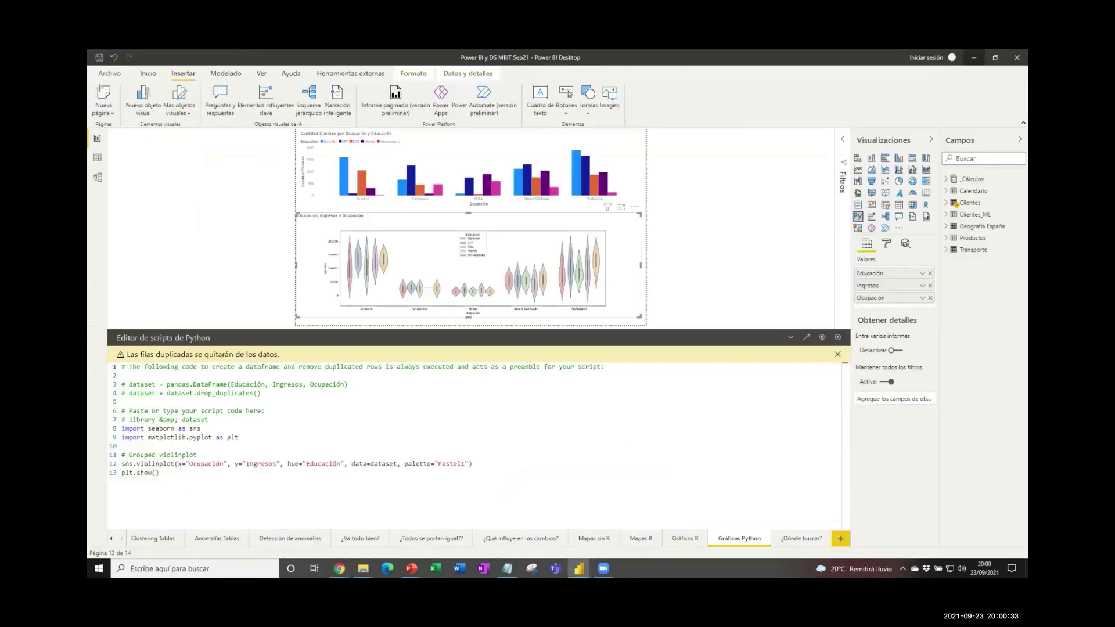
pyautogui.click(791, 337)
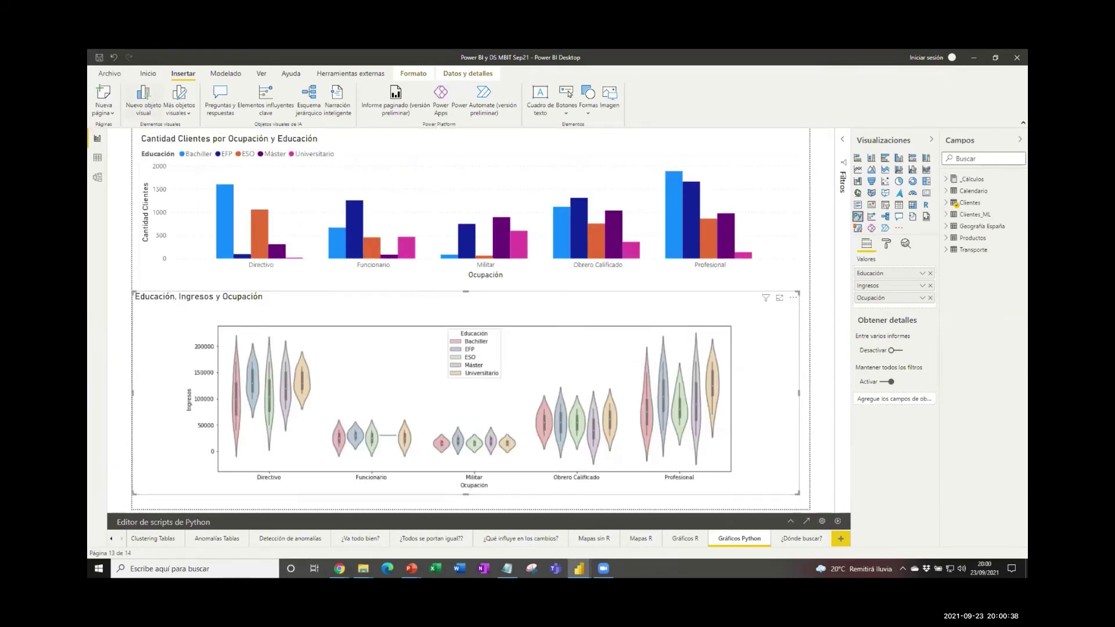
pyautogui.click(147, 74)
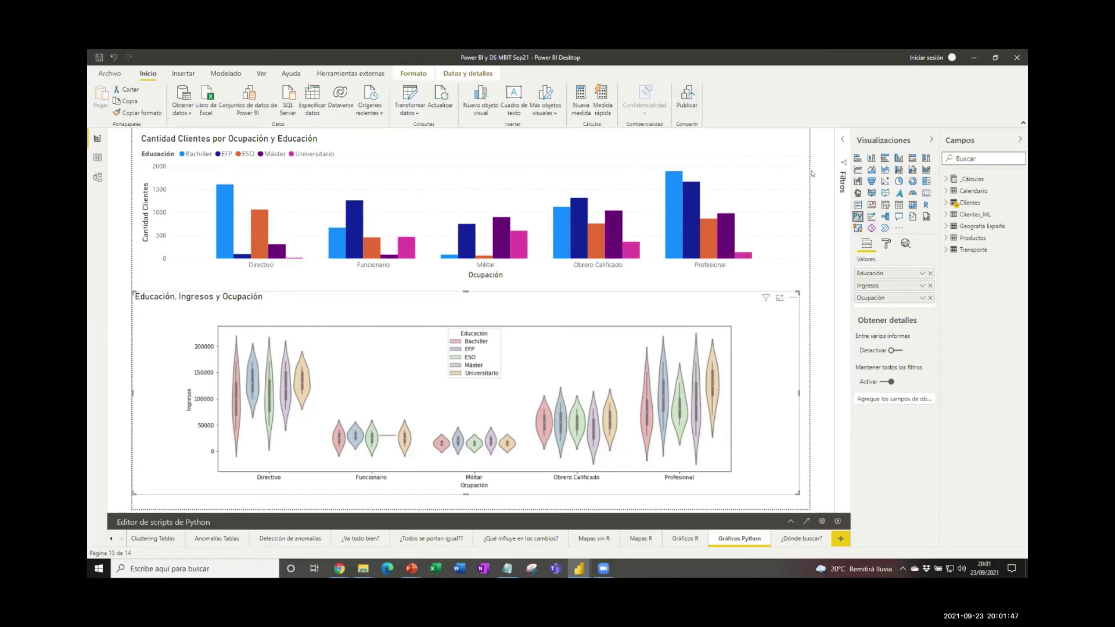
pyautogui.click(685, 539)
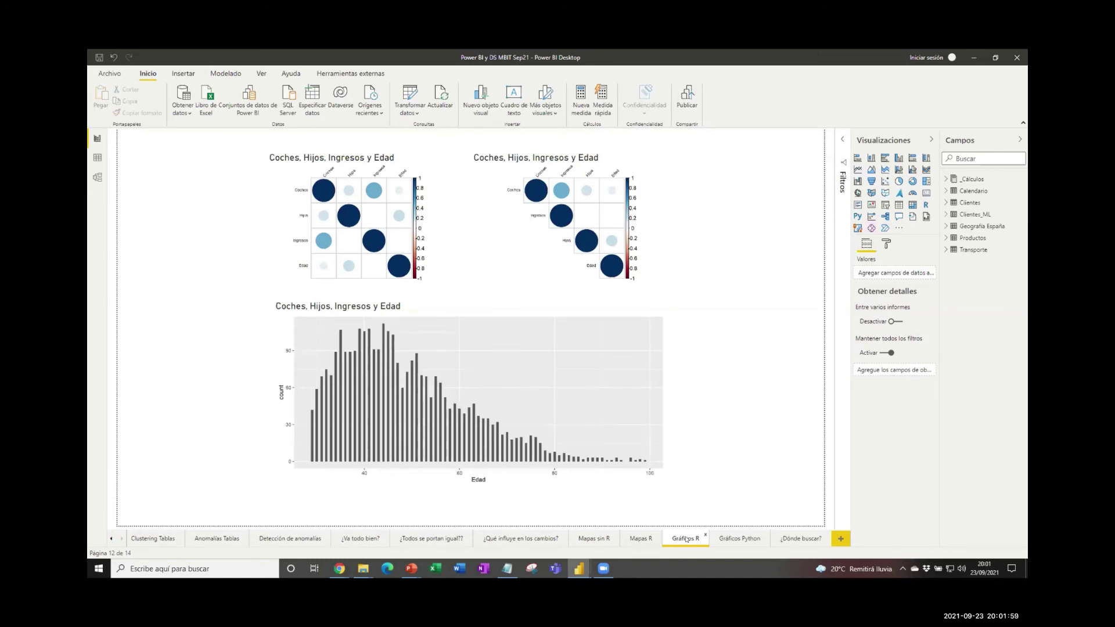
# Step: On the ¿Dónde buscar? page, filter the decomposition tree by the Ocupación value Directivo and replace that with Funcionario
pyautogui.click(801, 539)
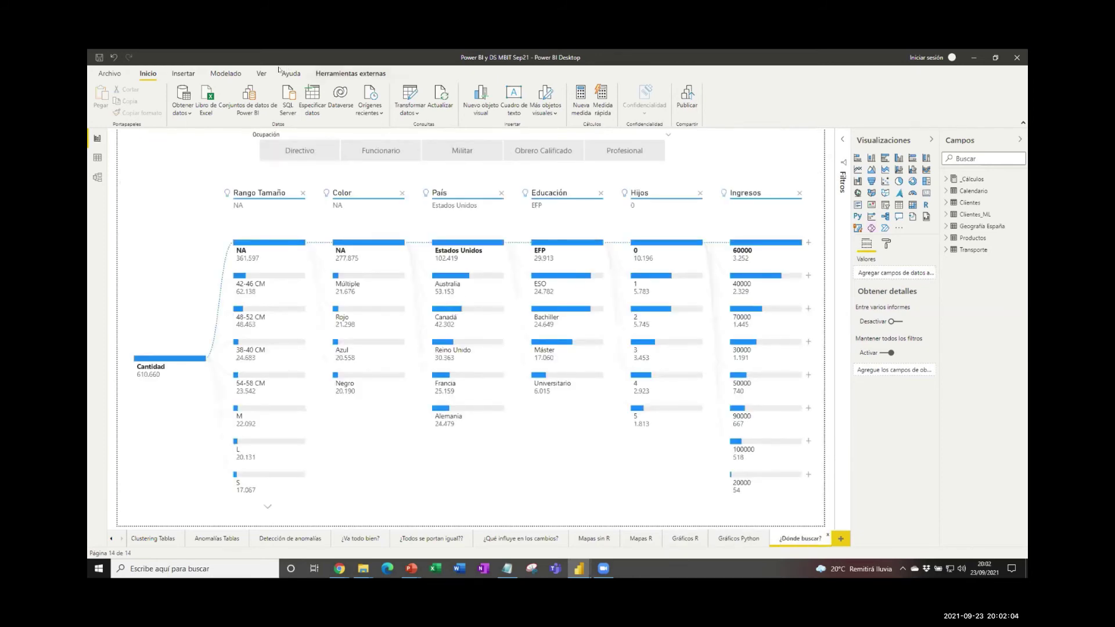
pyautogui.click(226, 75)
pyautogui.click(183, 74)
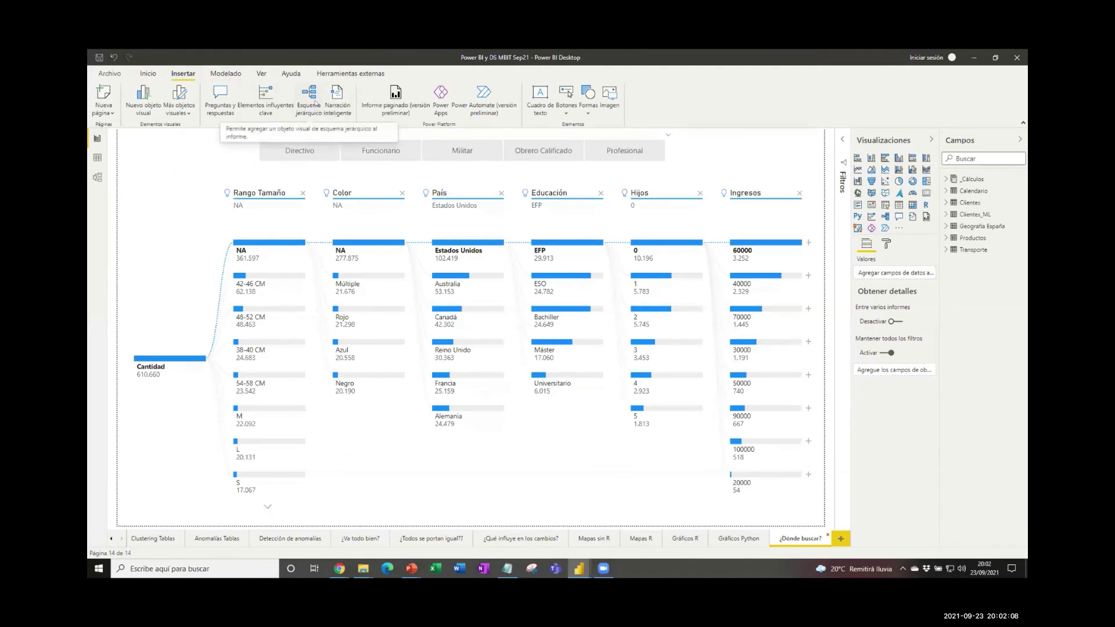
pyautogui.click(296, 152)
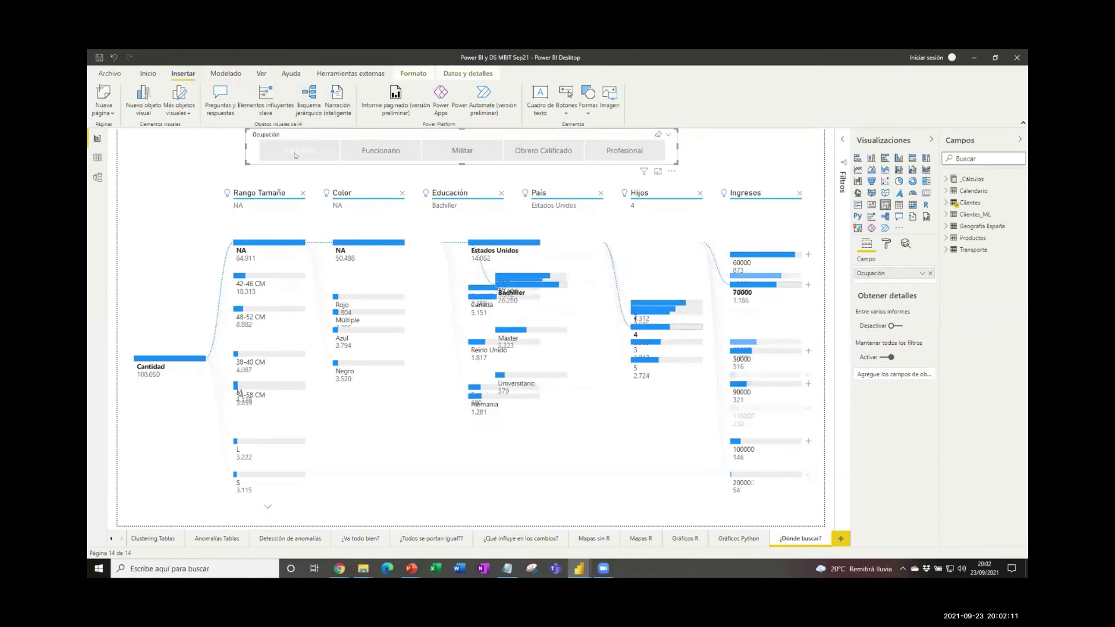
pyautogui.click(381, 158)
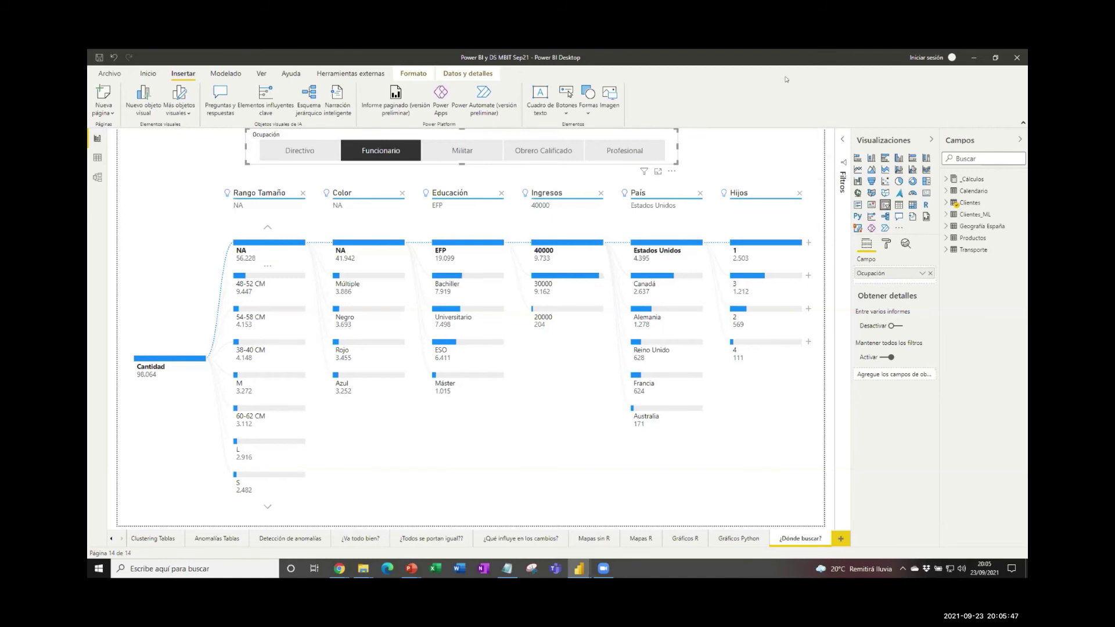
# Step: Start publishing the report to the Power BI service, saving its changes, and switch to the browser
pyautogui.click(148, 73)
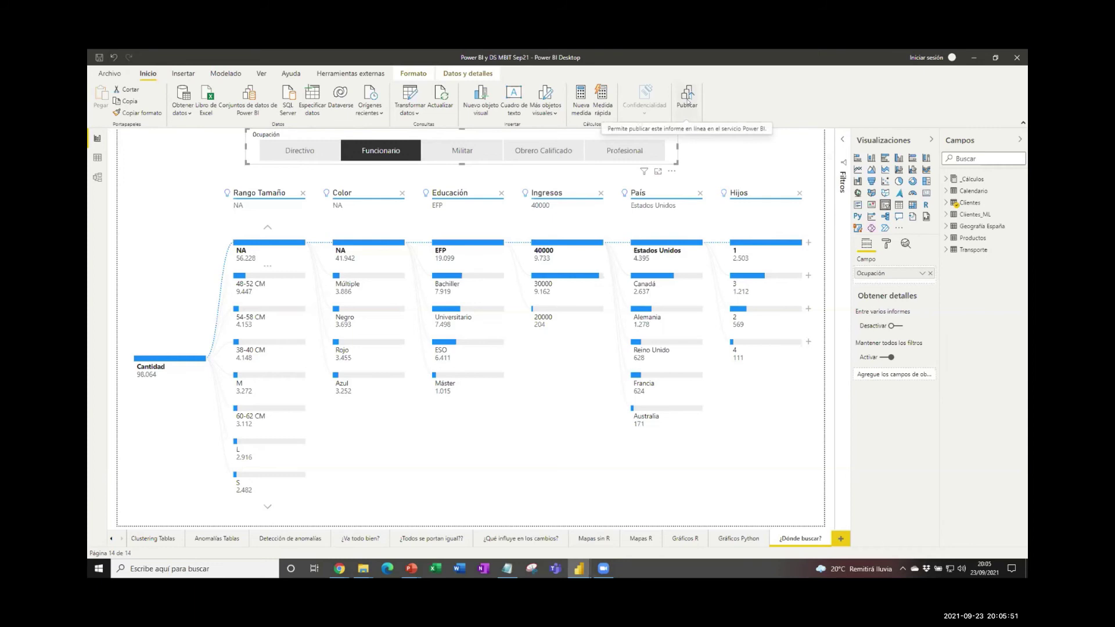
pyautogui.click(687, 99)
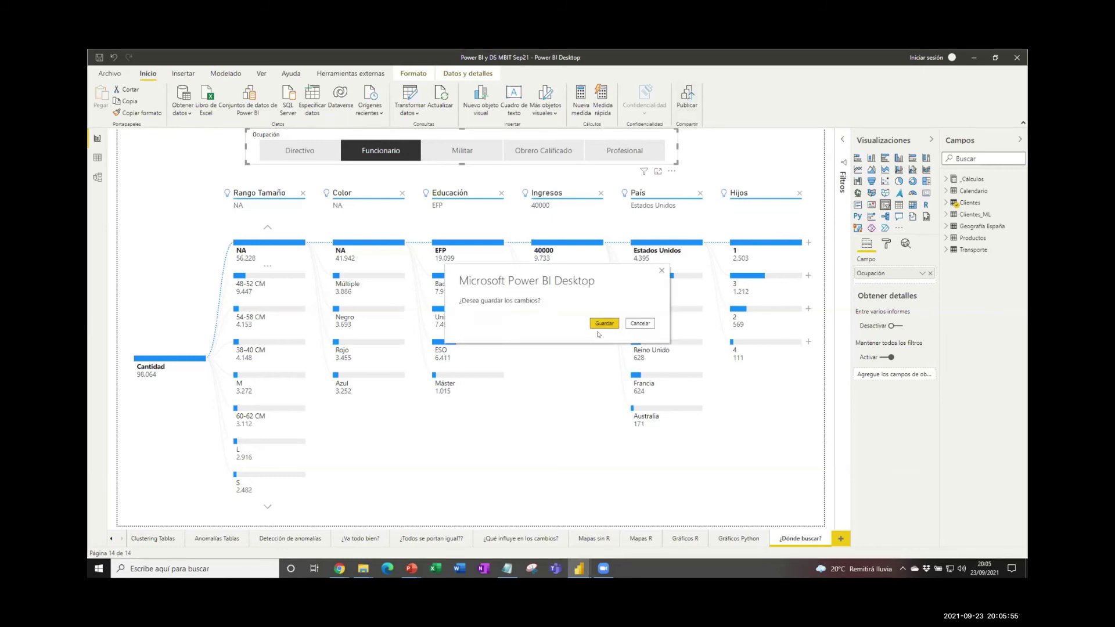
pyautogui.click(604, 323)
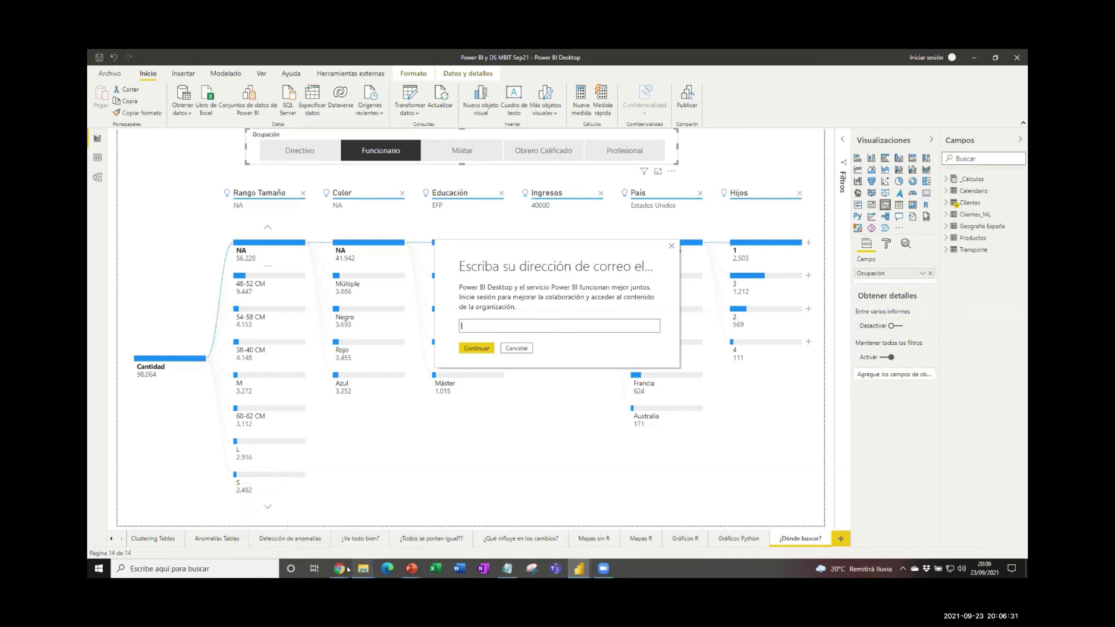
pyautogui.moveTo(342, 568)
pyautogui.click(373, 541)
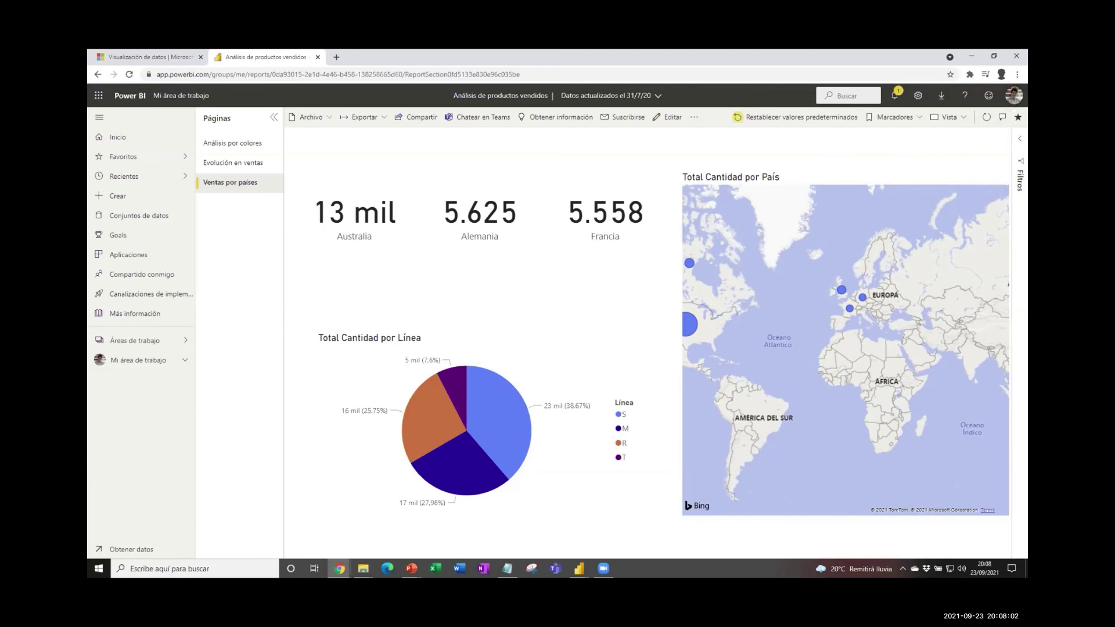
# Step: Return to Power BI Desktop and close the Power Query editor without applying the pending changes
pyautogui.moveTo(582, 566)
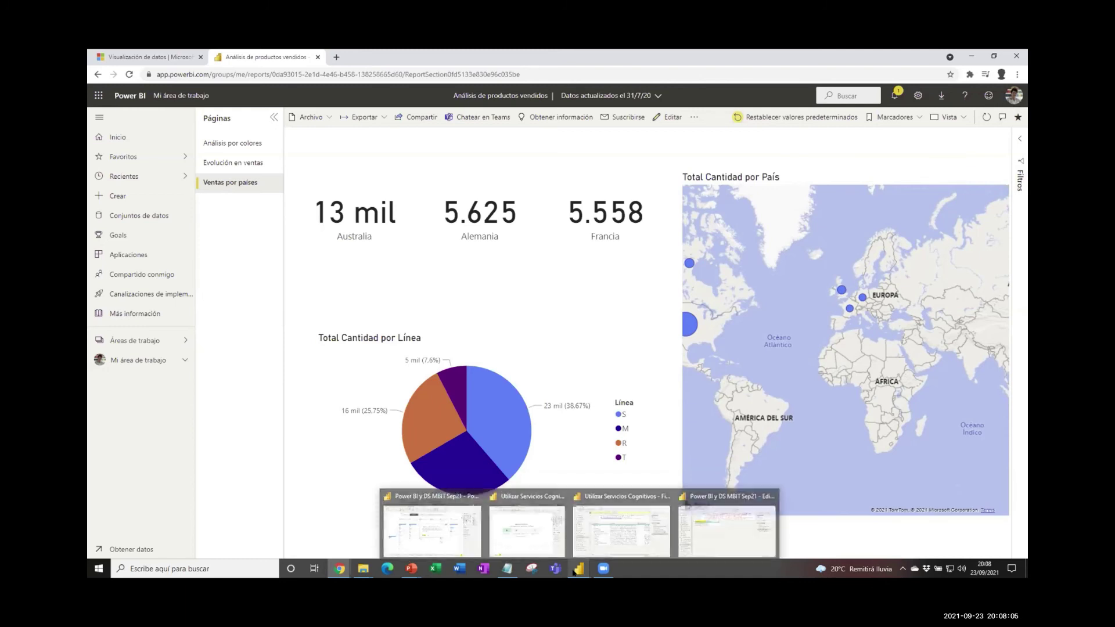
pyautogui.click(443, 542)
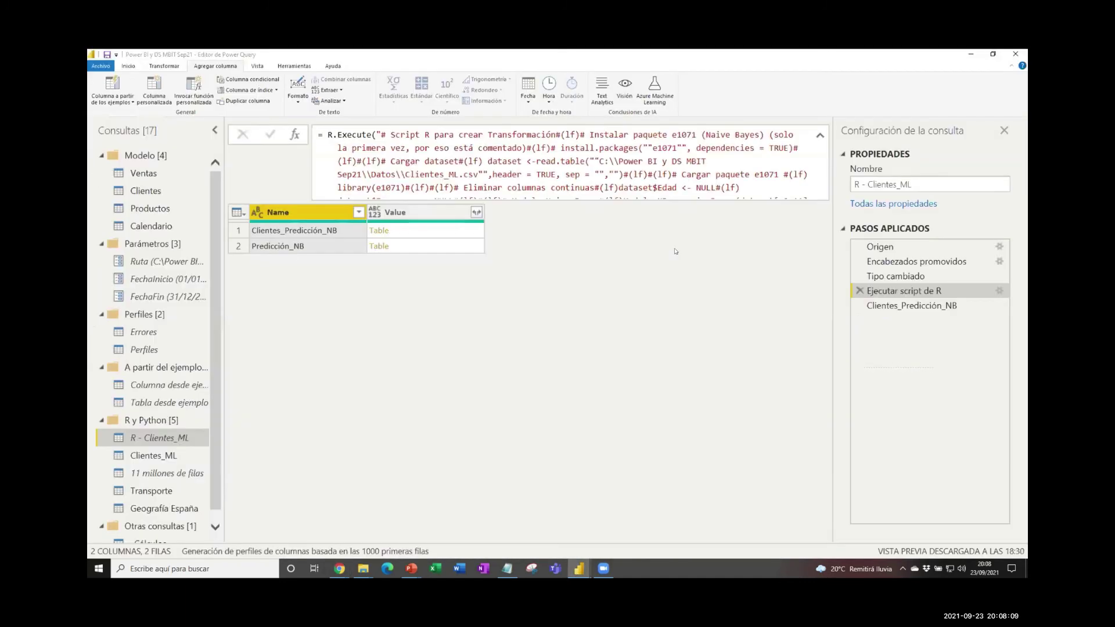
pyautogui.click(672, 246)
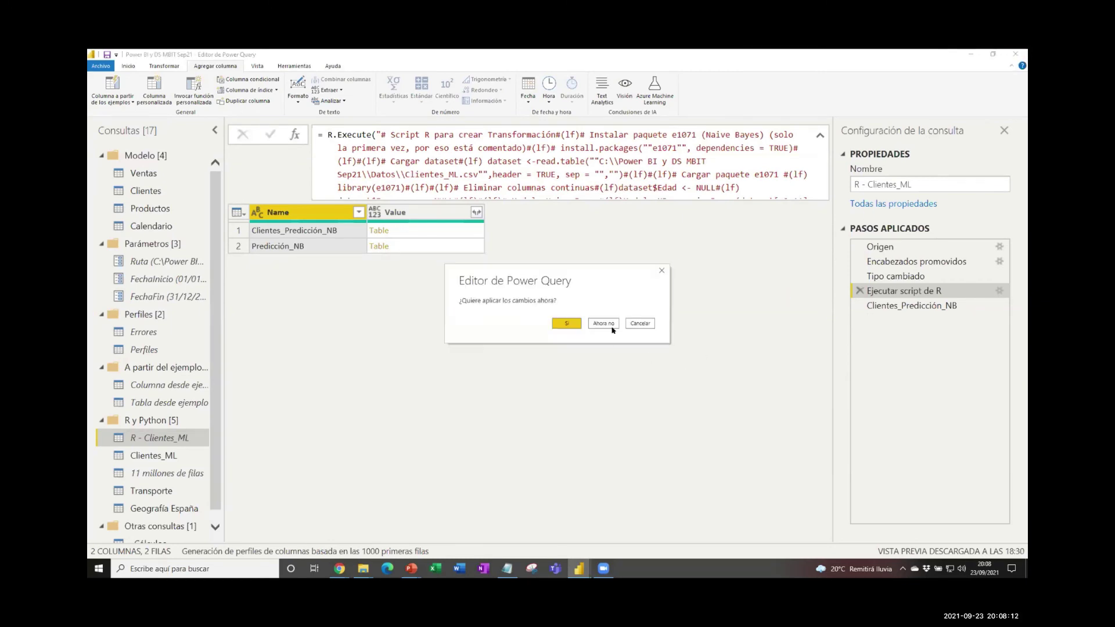
pyautogui.click(607, 322)
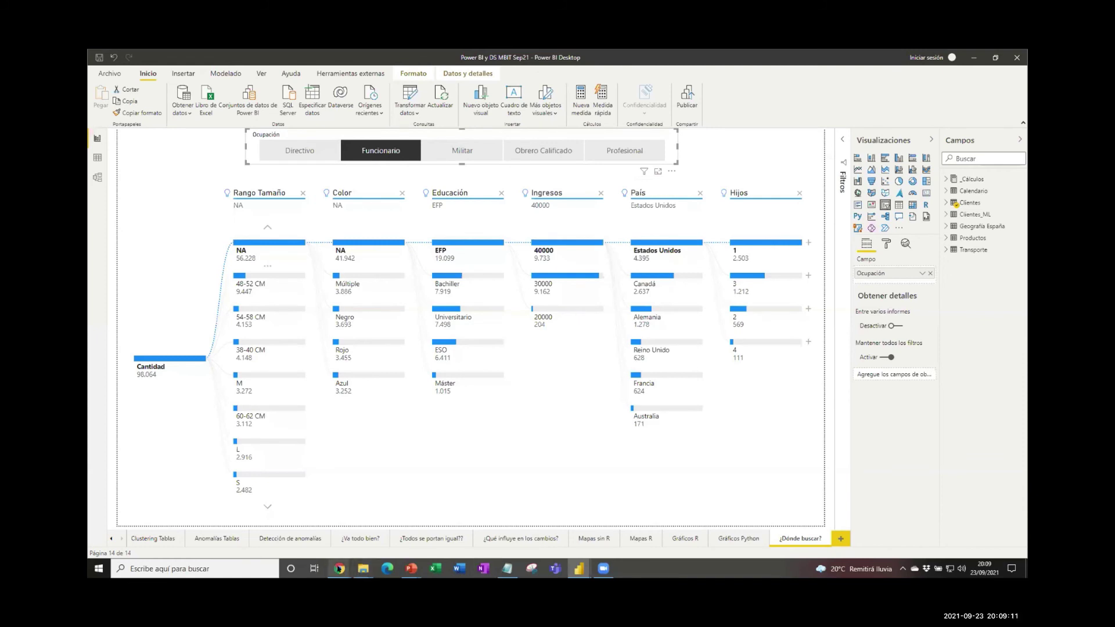
# Step: Switch to the browser, open Mi área de trabajo in the Power BI service and display it in lineage view
pyautogui.moveTo(340, 568)
pyautogui.click(366, 539)
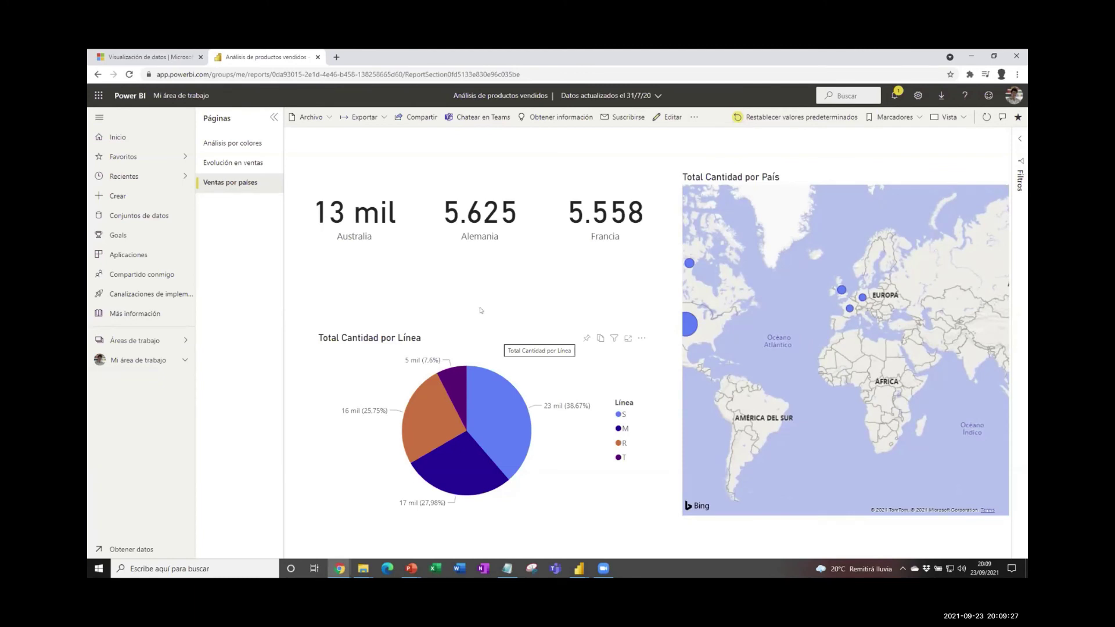
pyautogui.click(138, 360)
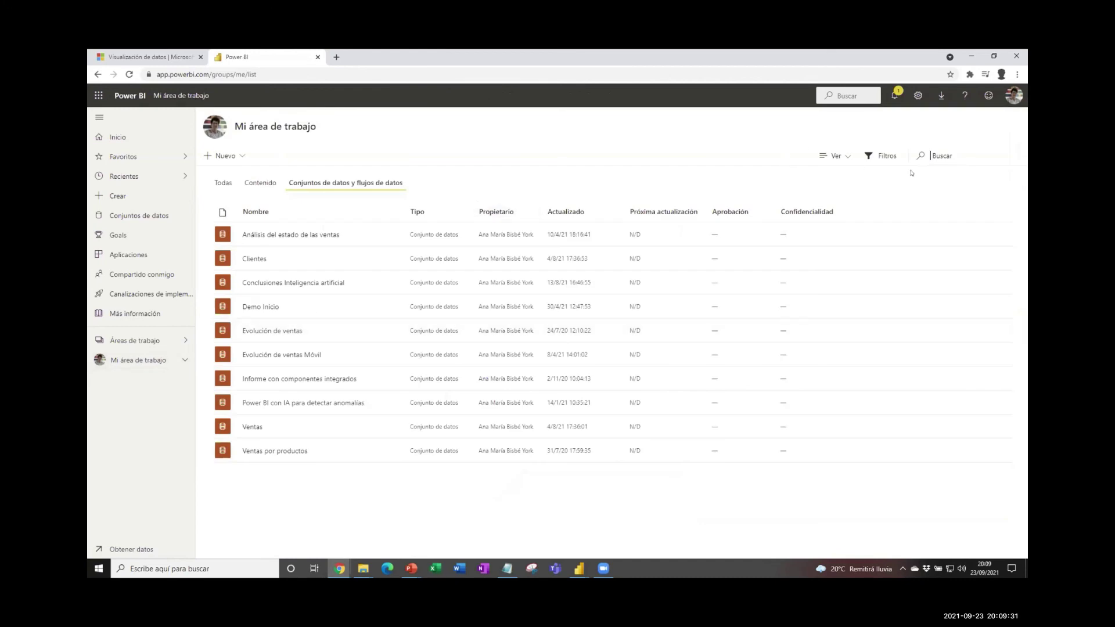
pyautogui.click(835, 155)
pyautogui.click(838, 189)
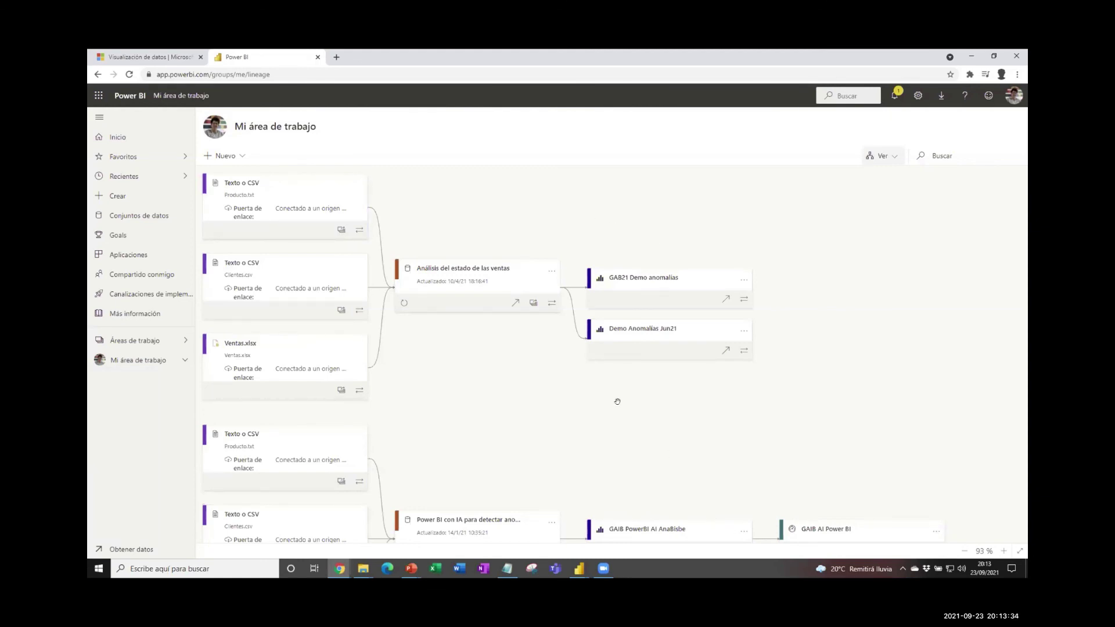
# Step: Review the actions available for the Análisis del estado de las ventas dataset in the lineage view
pyautogui.click(552, 271)
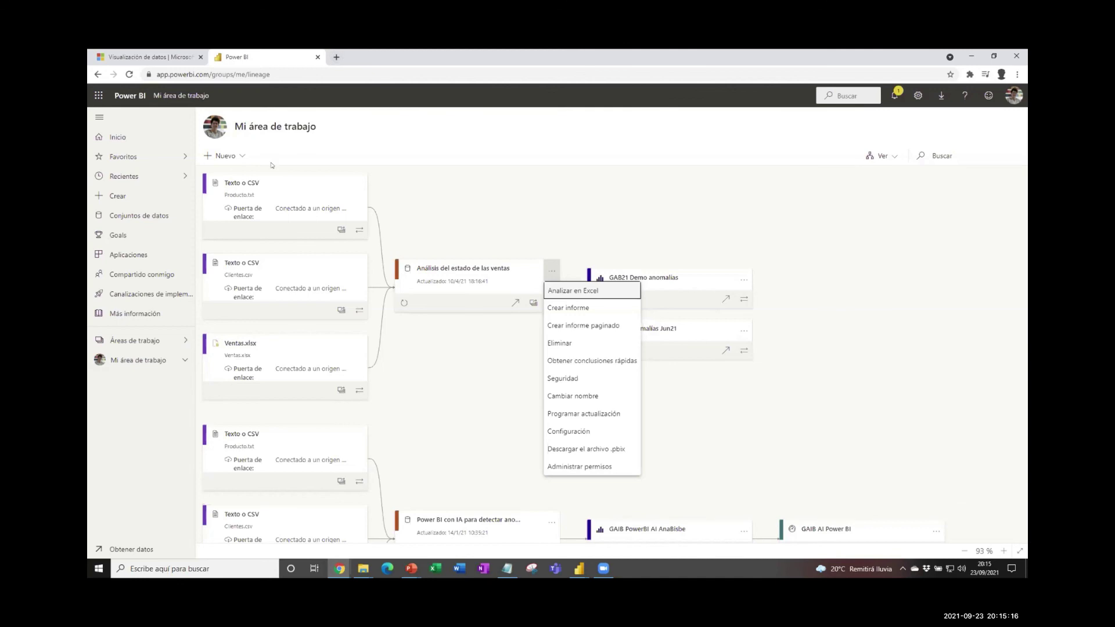
pyautogui.click(440, 343)
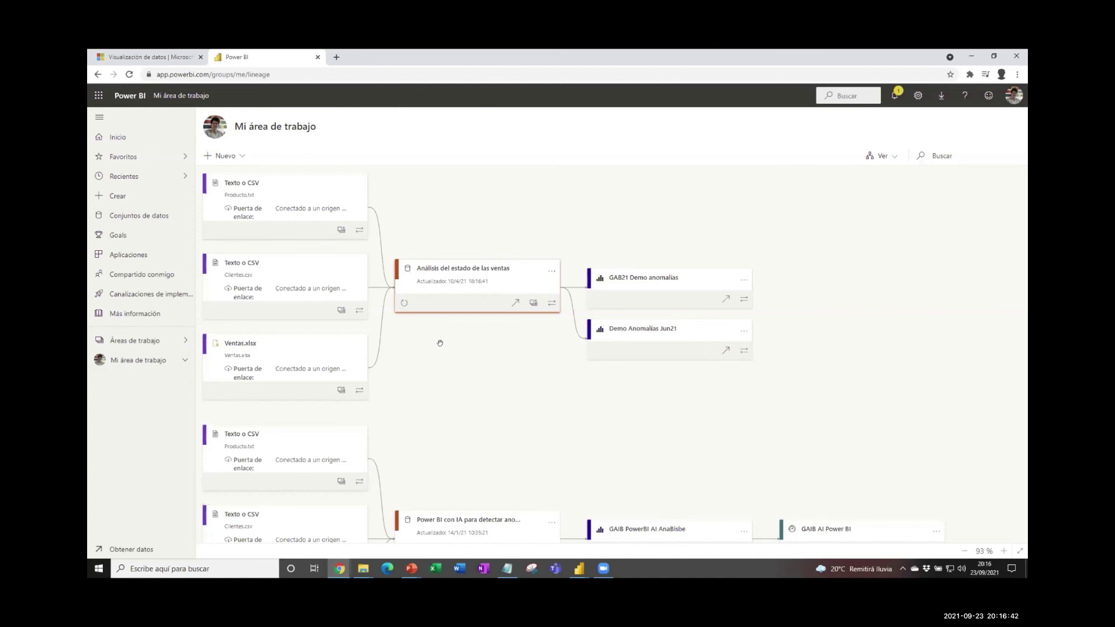
# Step: Review the service home page's recent items, recommended apps and introductory resources, and switch to the presentation's closing ¡Gracias! slide
pyautogui.click(116, 136)
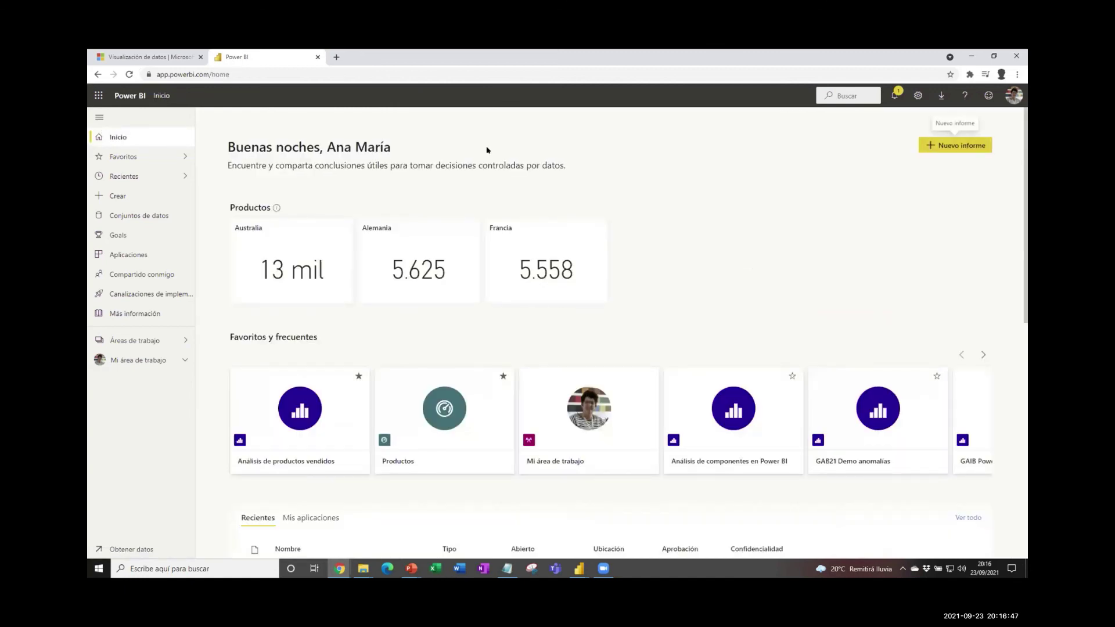
pyautogui.scroll(-5, 489, 151)
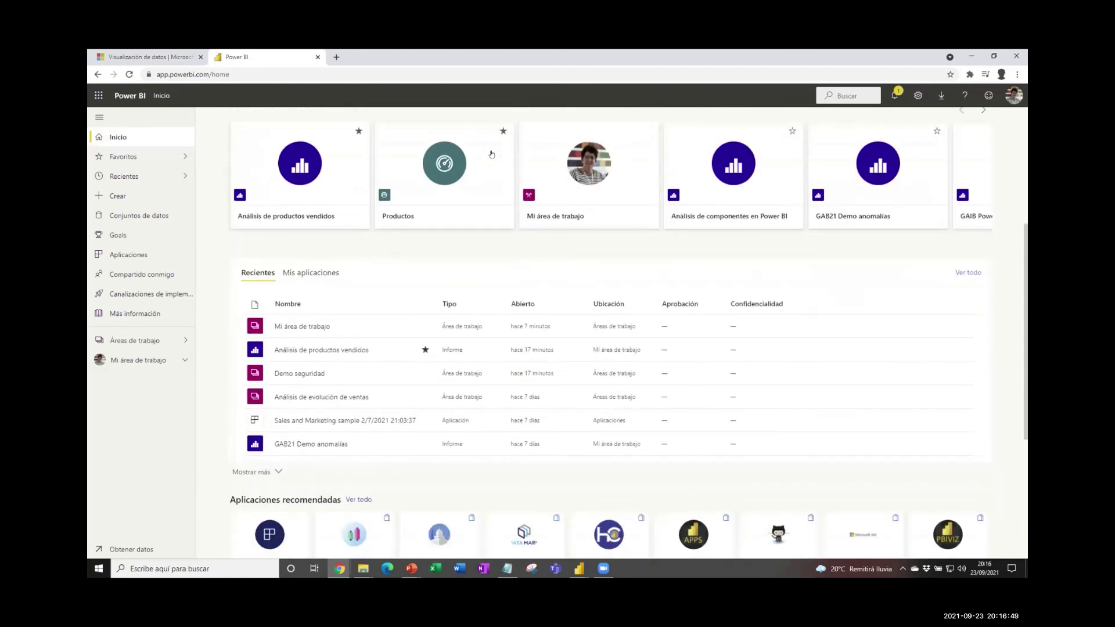
pyautogui.scroll(-3, 492, 154)
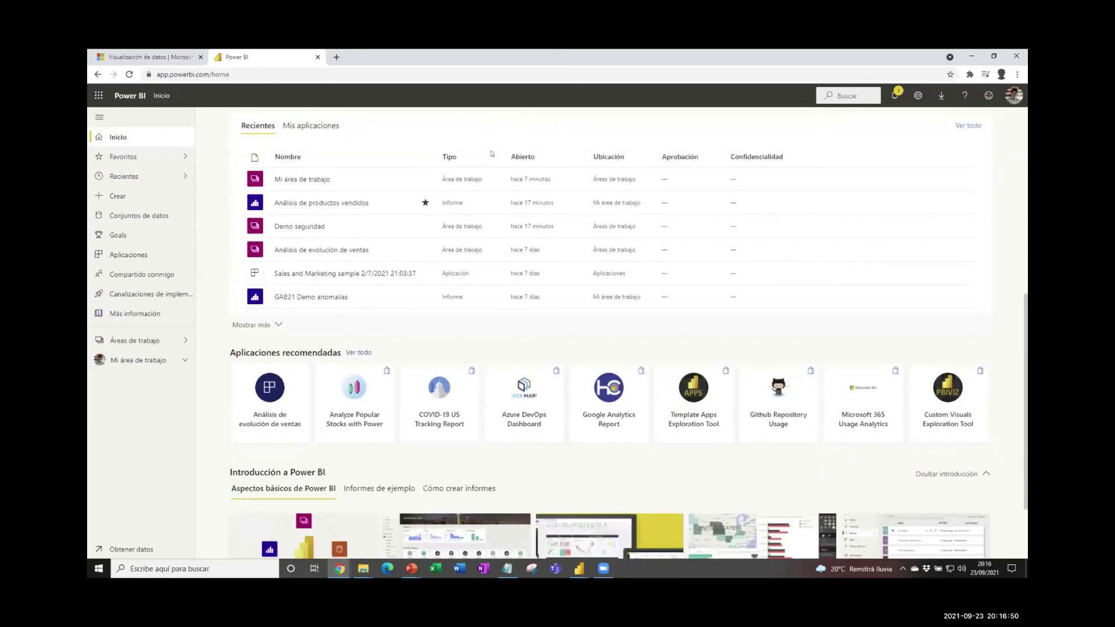
pyautogui.scroll(-2, 491, 154)
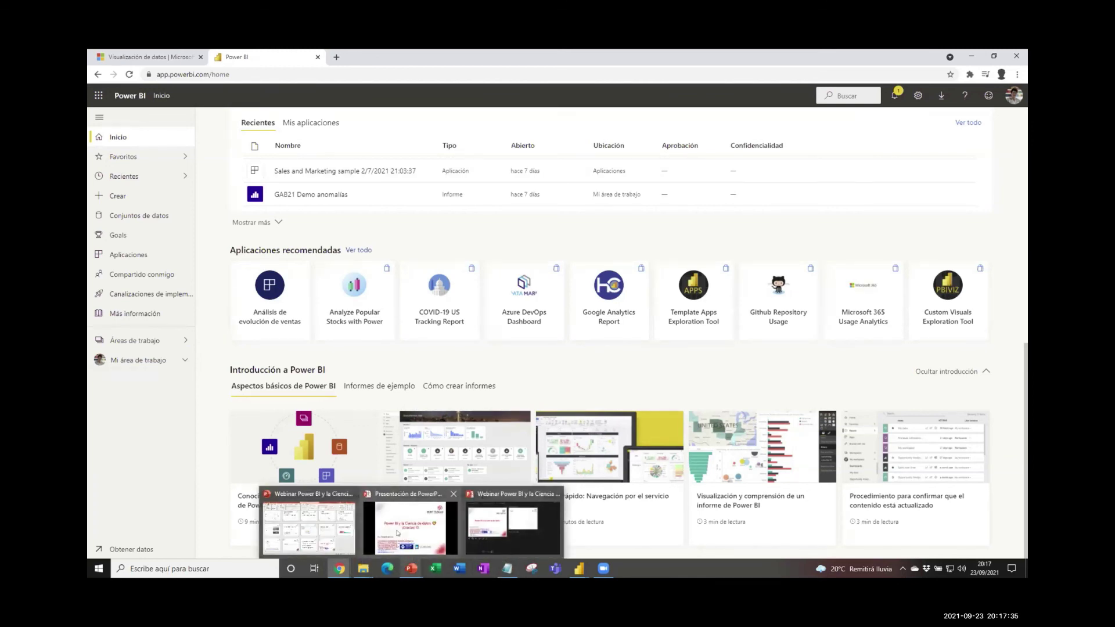
pyautogui.click(411, 548)
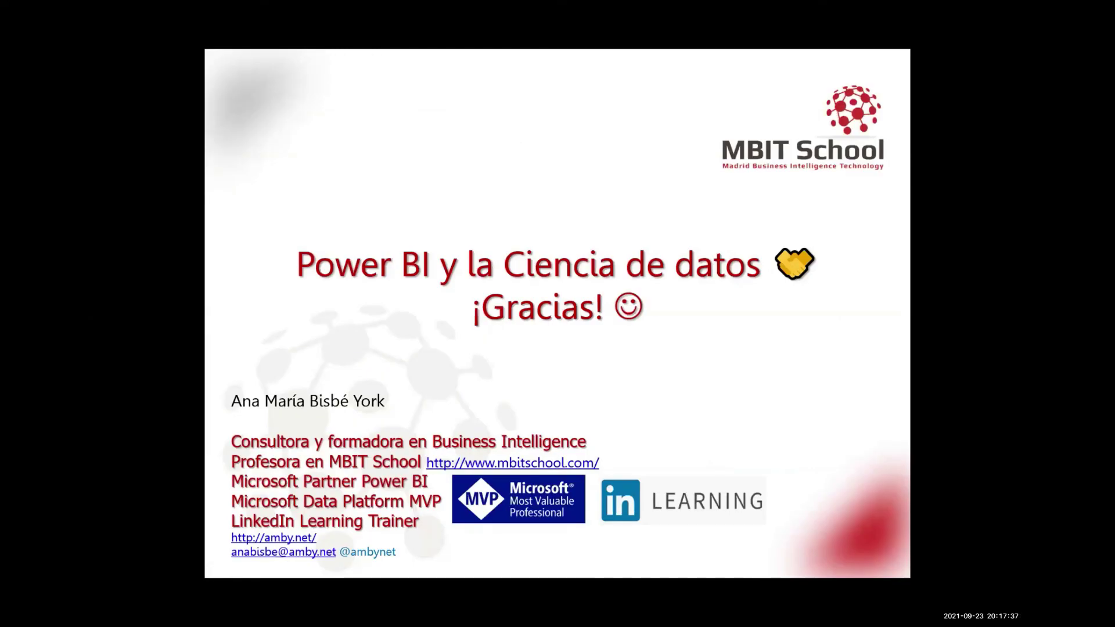